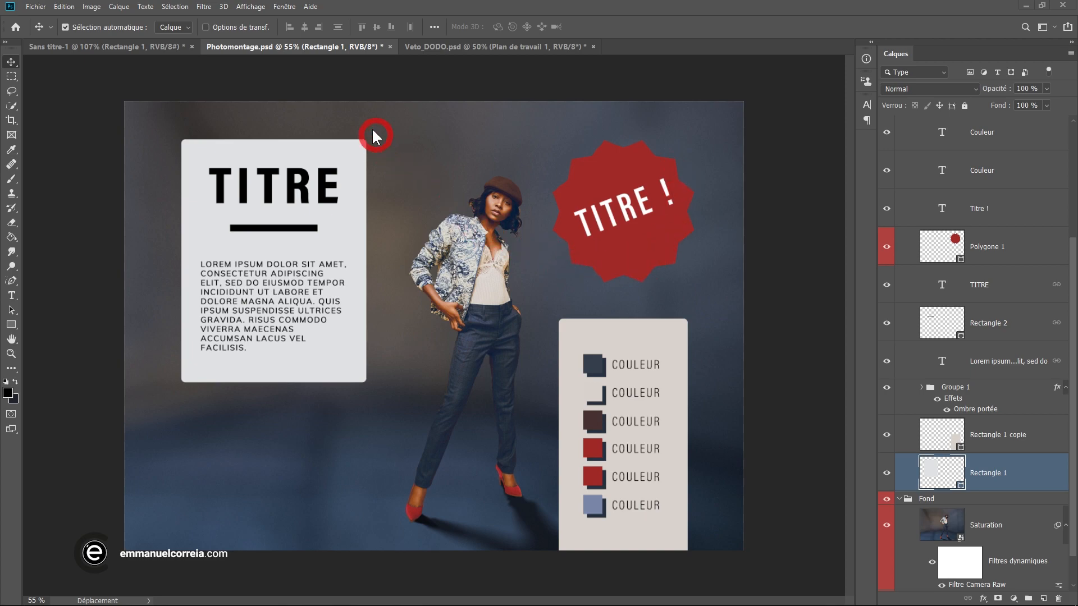
Examine the veterinary clinic web page mockup in Veto_DODO.psd, from its header to the latest news section
{"action": "left_click", "coordinate": [444, 43]}
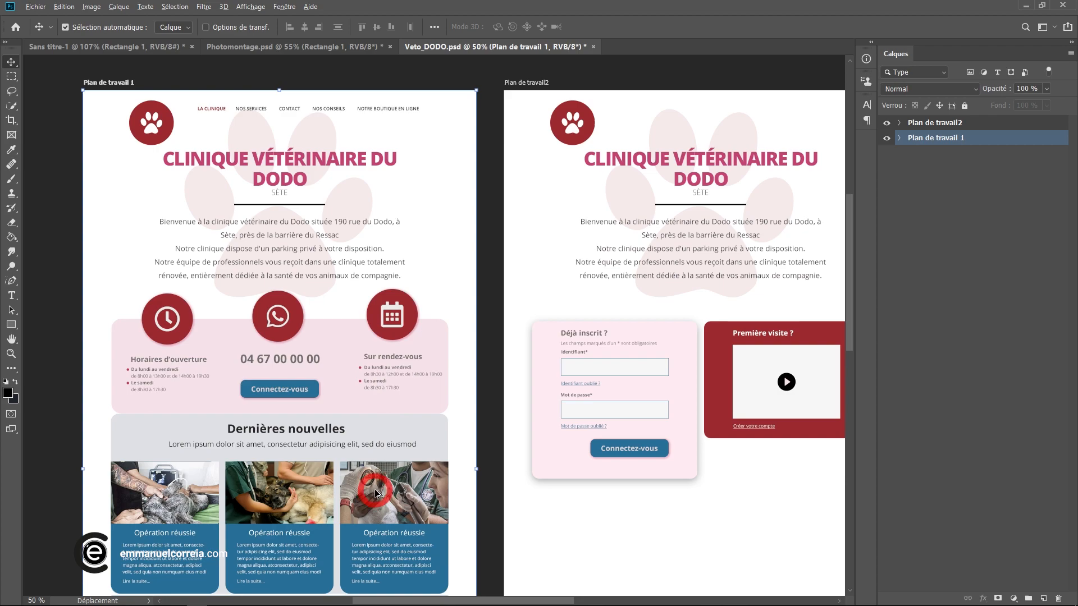
{"action": "scroll", "coordinate": [375, 489], "scroll_direction": "up", "scroll_amount": 5}
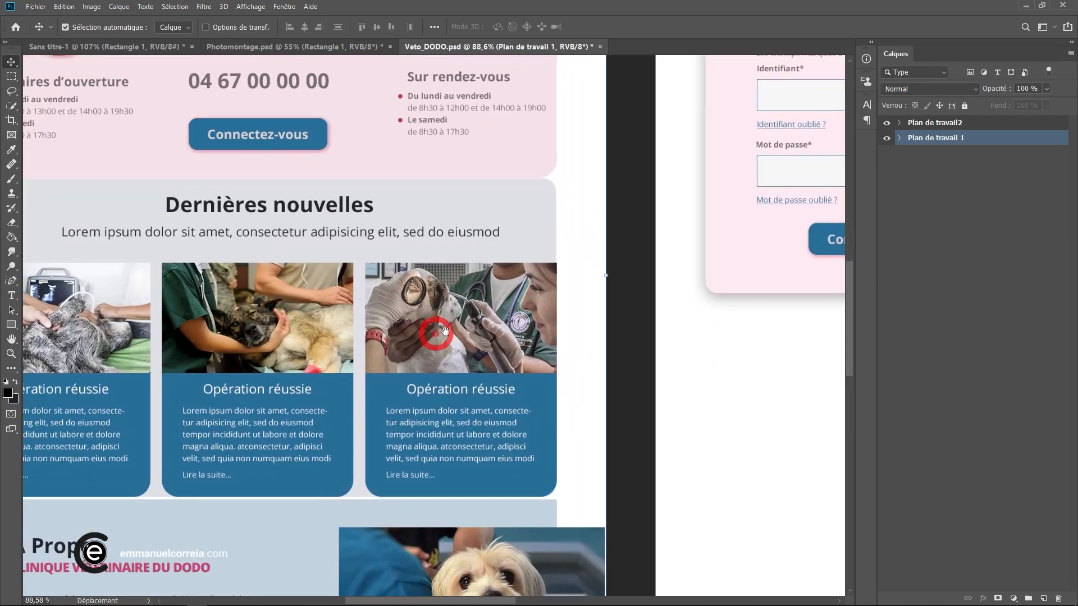
{"action": "left_click_drag", "start_coordinate": [445, 331], "coordinate": [447, 315]}
{"action": "left_click_drag", "start_coordinate": [402, 392], "coordinate": [568, 419]}
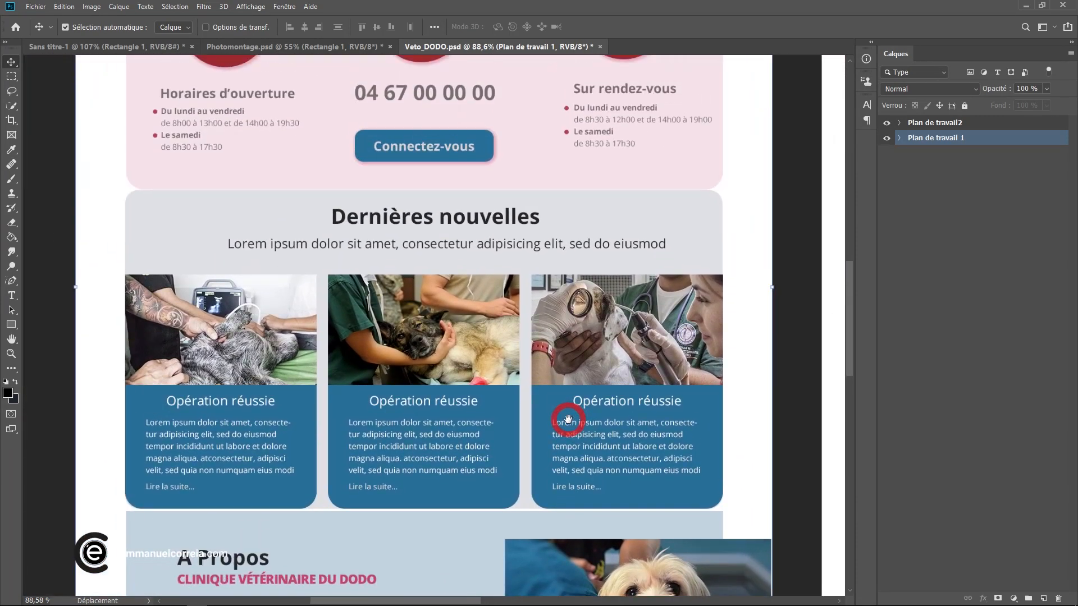
{"action": "left_click_drag", "start_coordinate": [446, 281], "coordinate": [430, 493]}
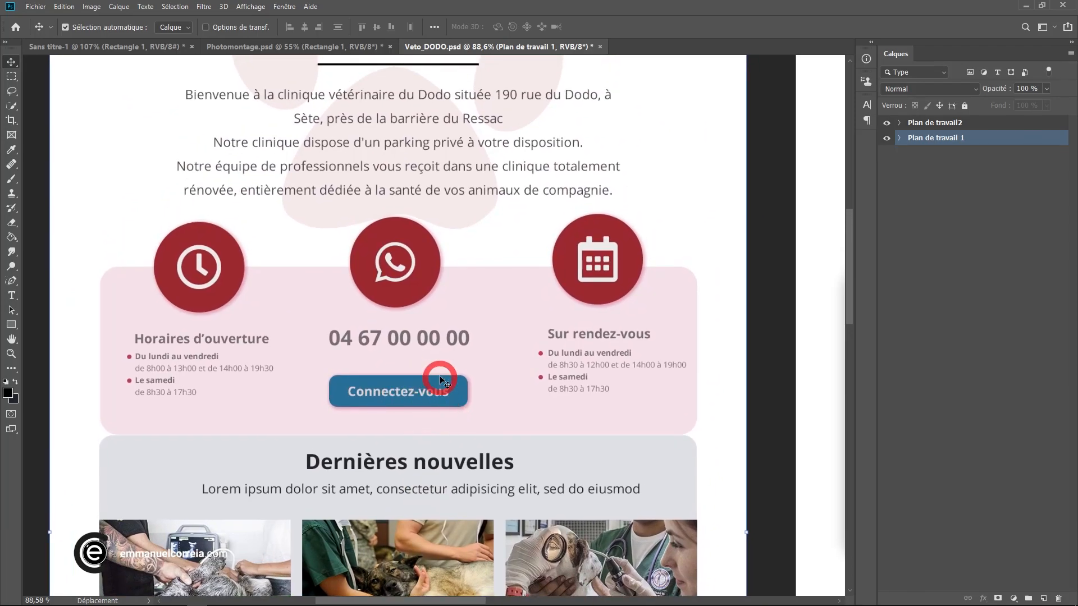
{"action": "scroll", "coordinate": [440, 356], "scroll_direction": "down", "scroll_amount": 1}
{"action": "left_click_drag", "start_coordinate": [426, 311], "coordinate": [409, 393]}
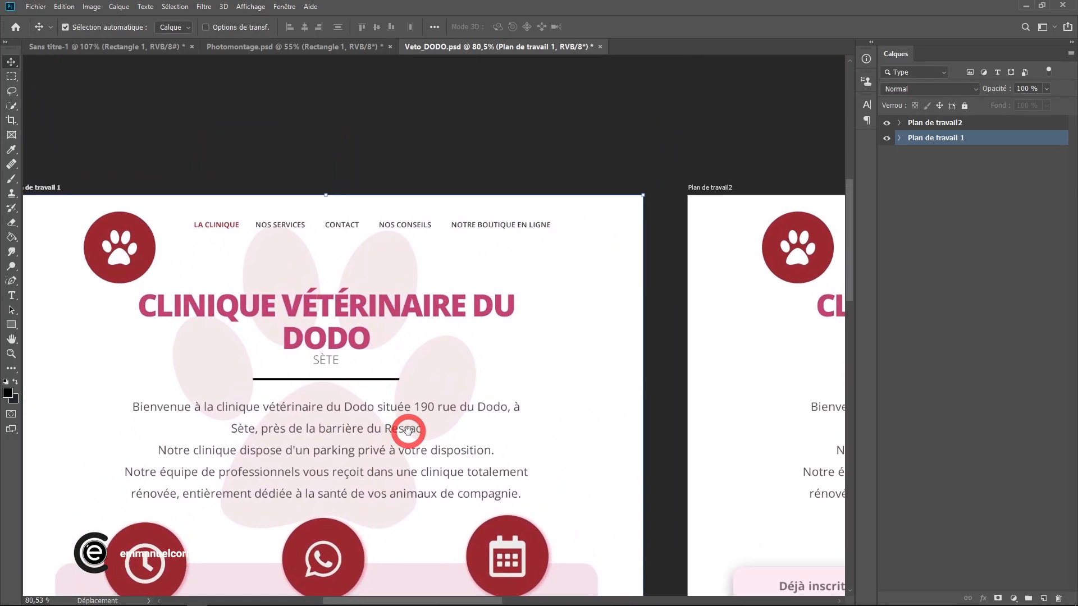
{"action": "left_click_drag", "start_coordinate": [409, 431], "coordinate": [406, 425]}
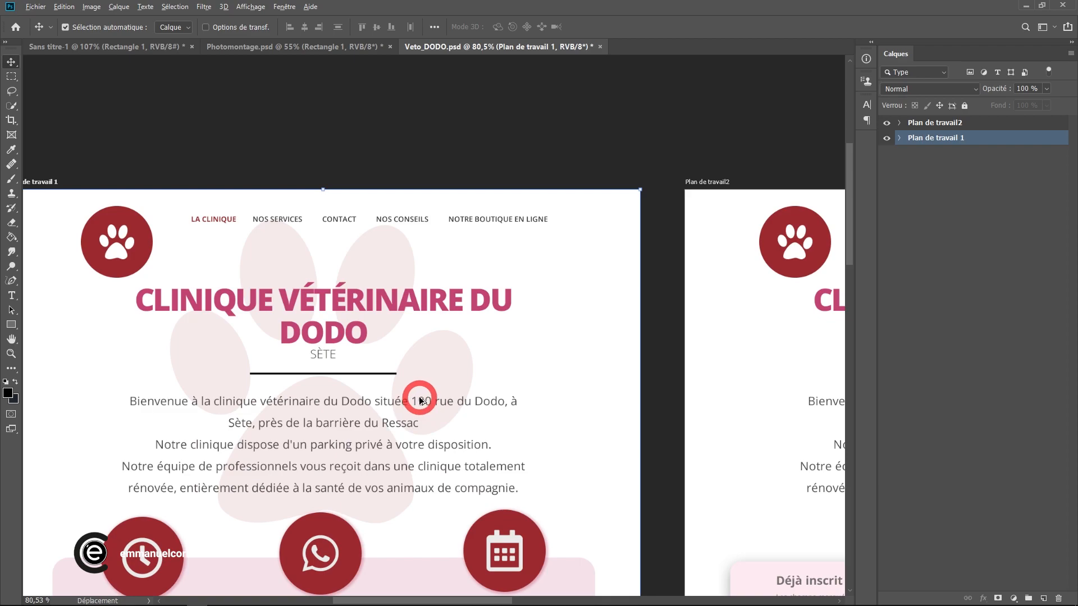
{"action": "scroll", "coordinate": [420, 401], "scroll_direction": "down", "scroll_amount": 3}
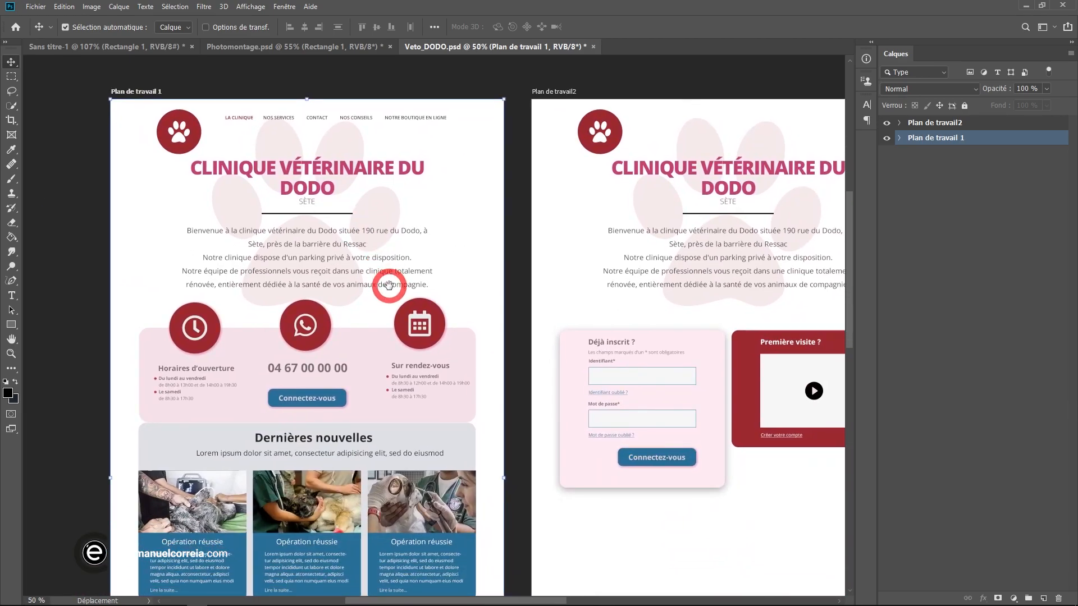
{"action": "left_click_drag", "start_coordinate": [389, 285], "coordinate": [395, 309]}
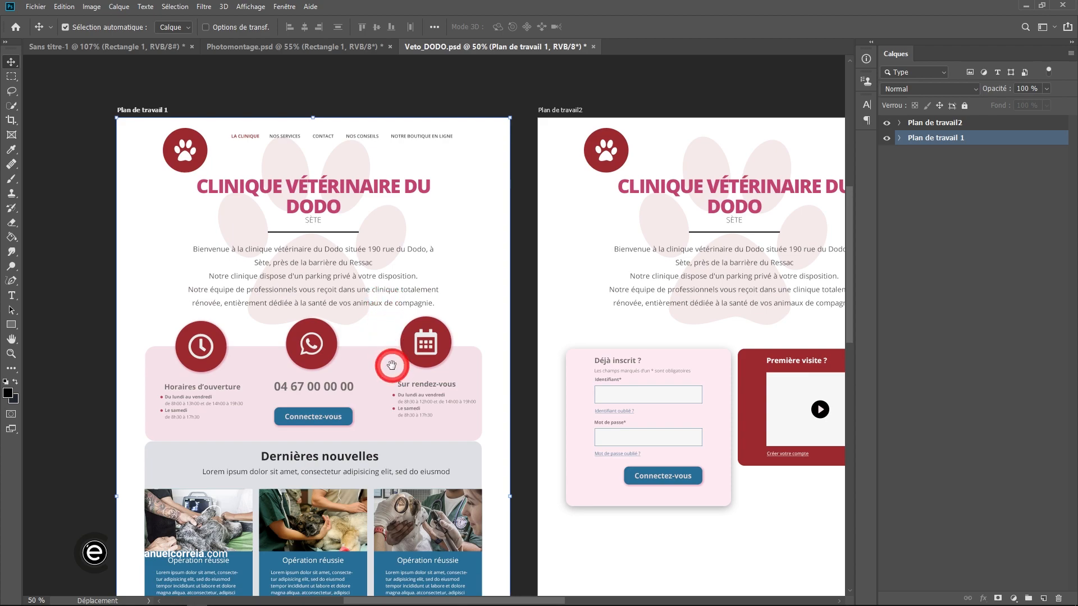
{"action": "left_click_drag", "start_coordinate": [392, 366], "coordinate": [327, 320]}
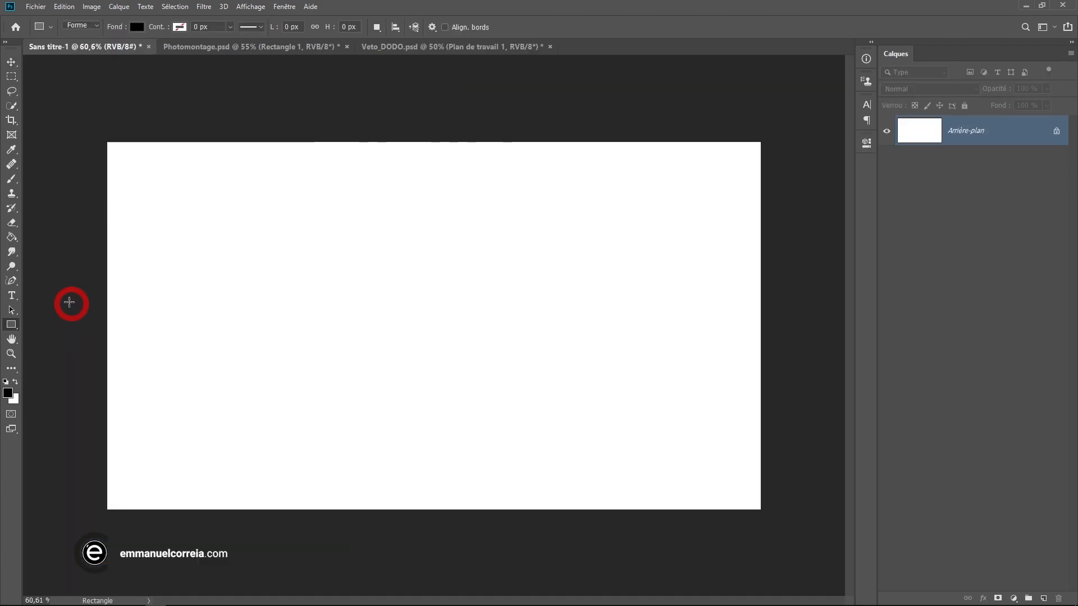
With the Rectangle tool in Forme mode, draw a black rectangle about 810 by 135 px along the upper part of the Sans titre-1 canvas
{"action": "left_click", "coordinate": [63, 335]}
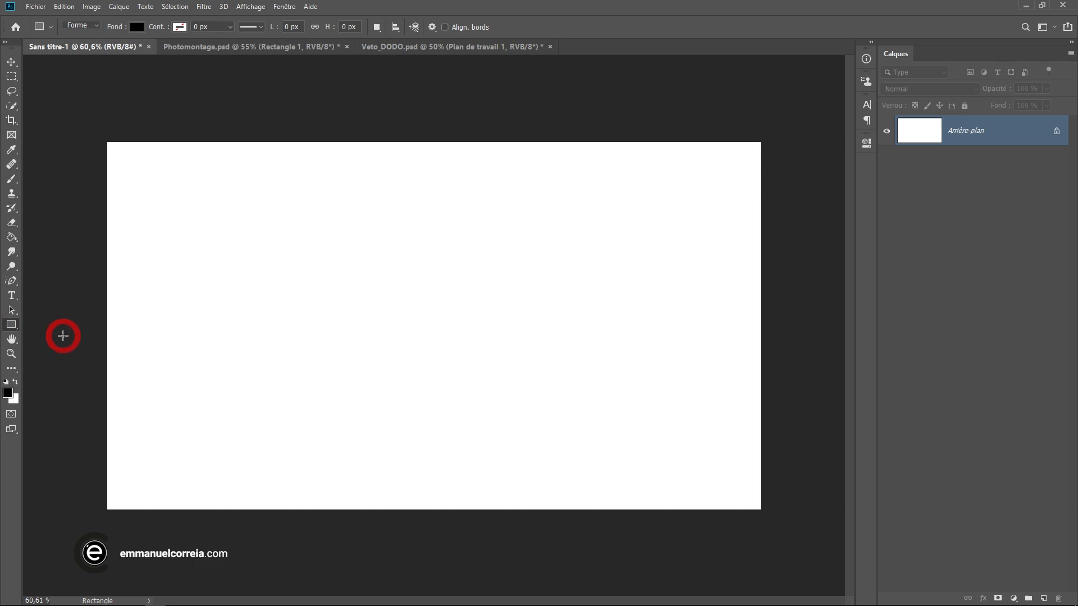
{"action": "left_click", "coordinate": [12, 326]}
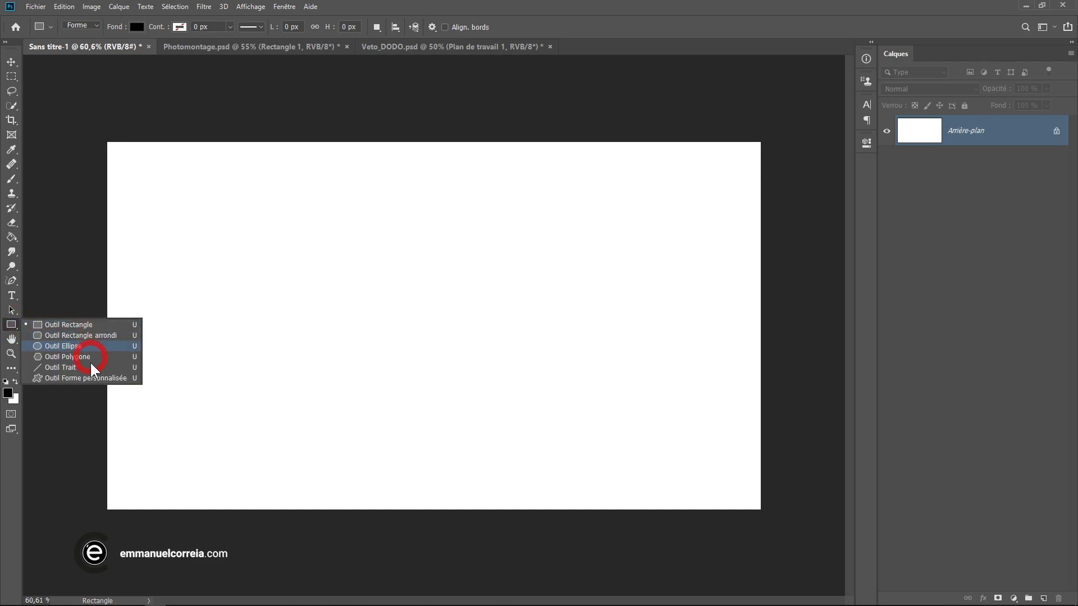
{"action": "left_click", "coordinate": [105, 325]}
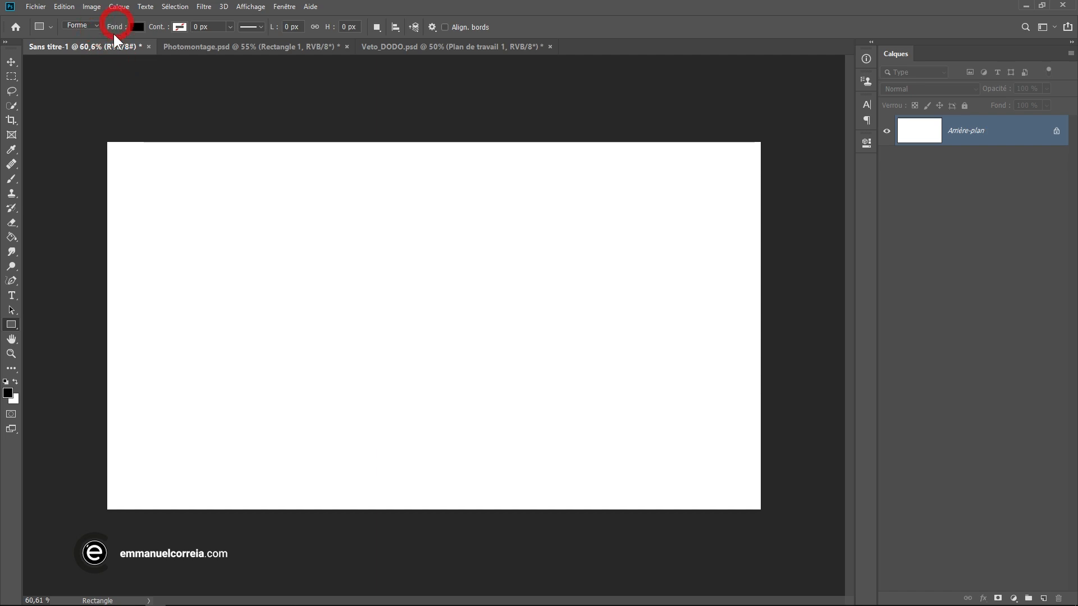
{"action": "left_click", "coordinate": [97, 28]}
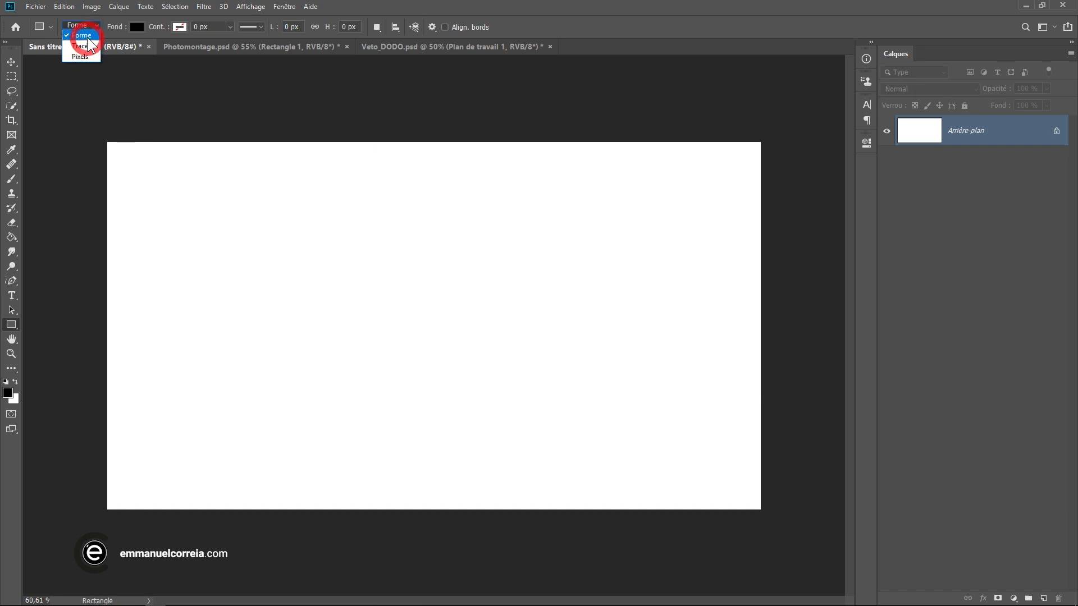
{"action": "left_click", "coordinate": [92, 36]}
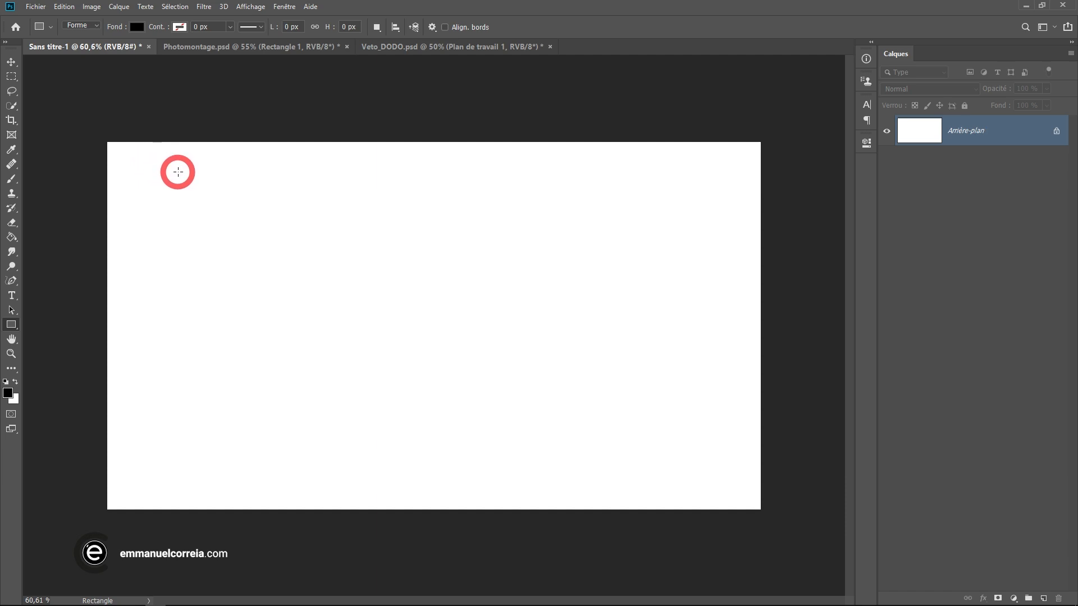
{"action": "left_click_drag", "start_coordinate": [161, 164], "coordinate": [437, 210]}
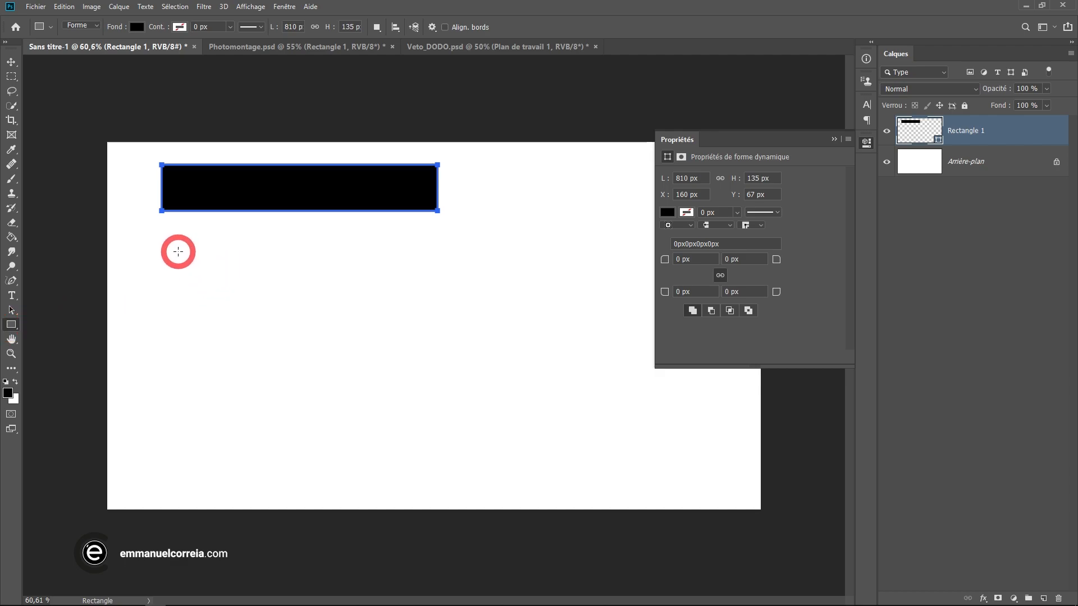
Draw a perfect square about 237 px wide below the black rectangle
{"action": "left_click_drag", "start_coordinate": [178, 250], "coordinate": [313, 333]}
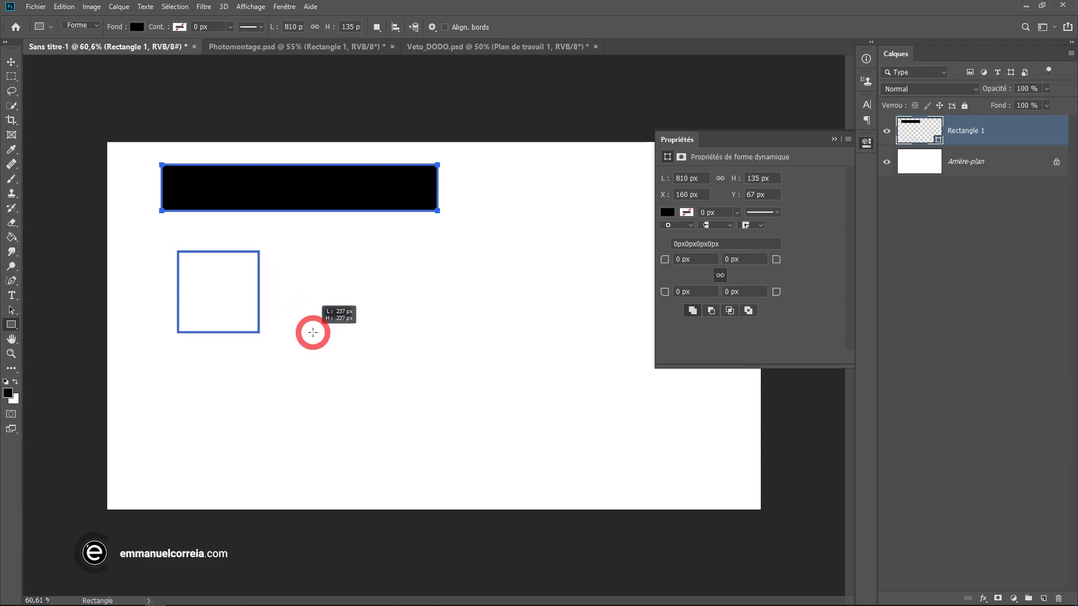
{"action": "left_click_drag", "start_coordinate": [313, 332], "coordinate": [313, 332]}
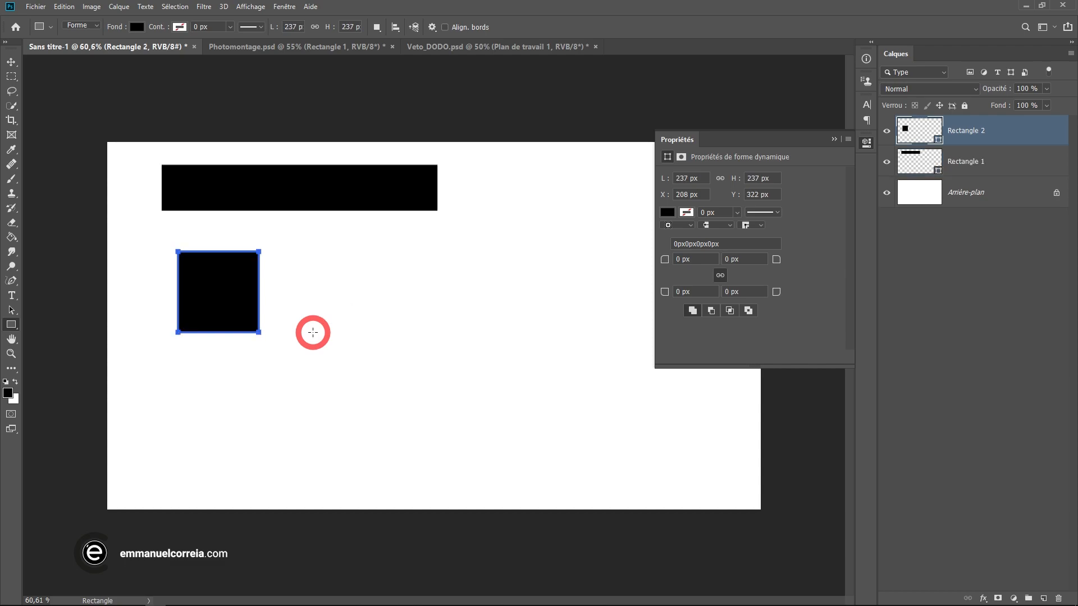
{"action": "key", "text": "shift"}
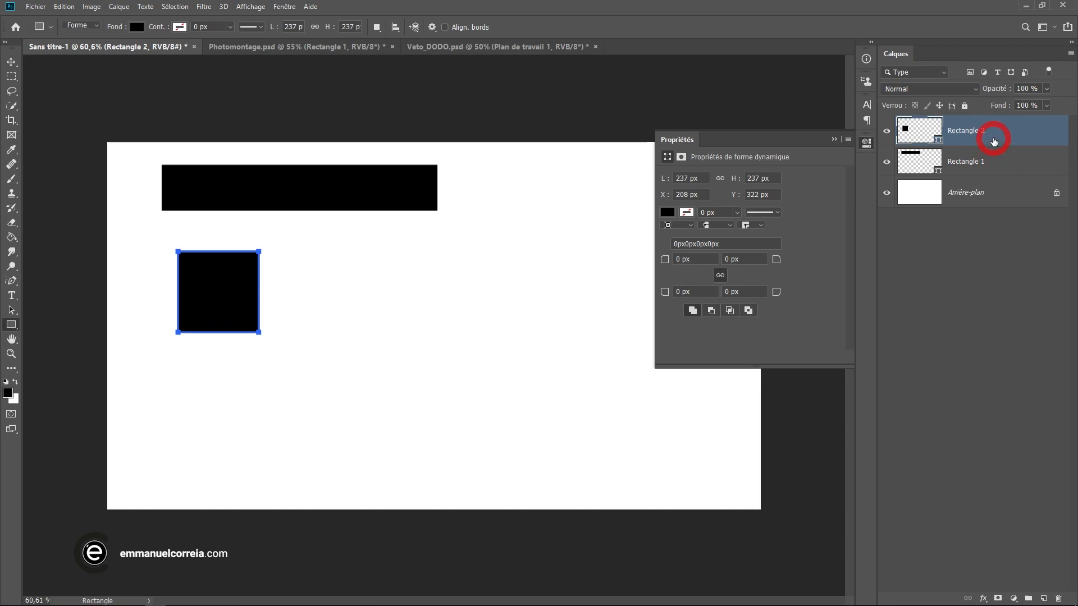
Add two squares to the existing square's shape layer: one about 206 px overlapping it, one about 231 px standing apart
{"action": "left_click", "coordinate": [380, 28]}
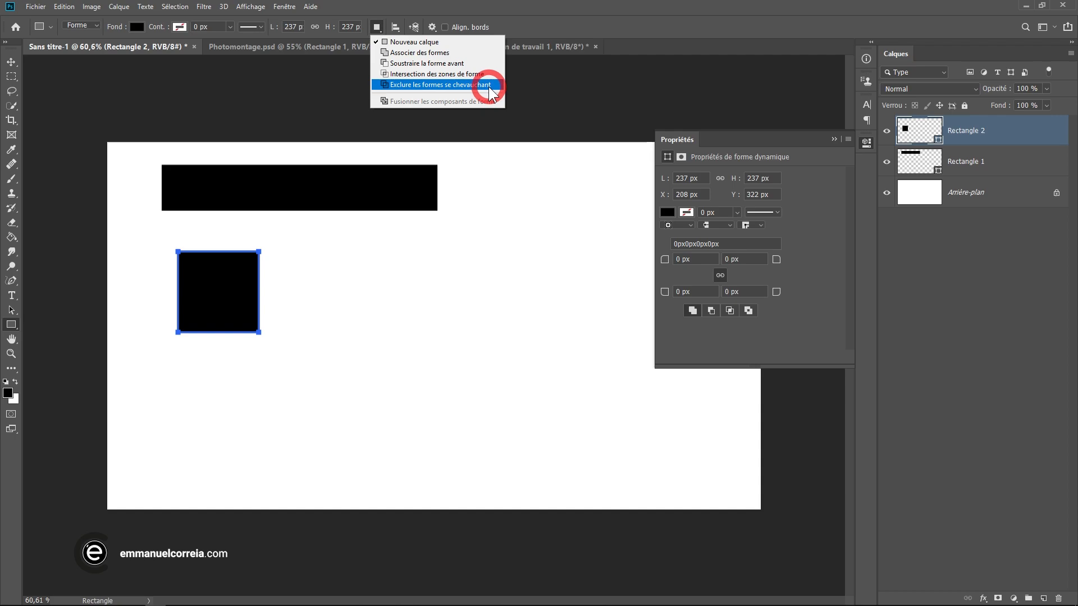
{"action": "left_click", "coordinate": [512, 9]}
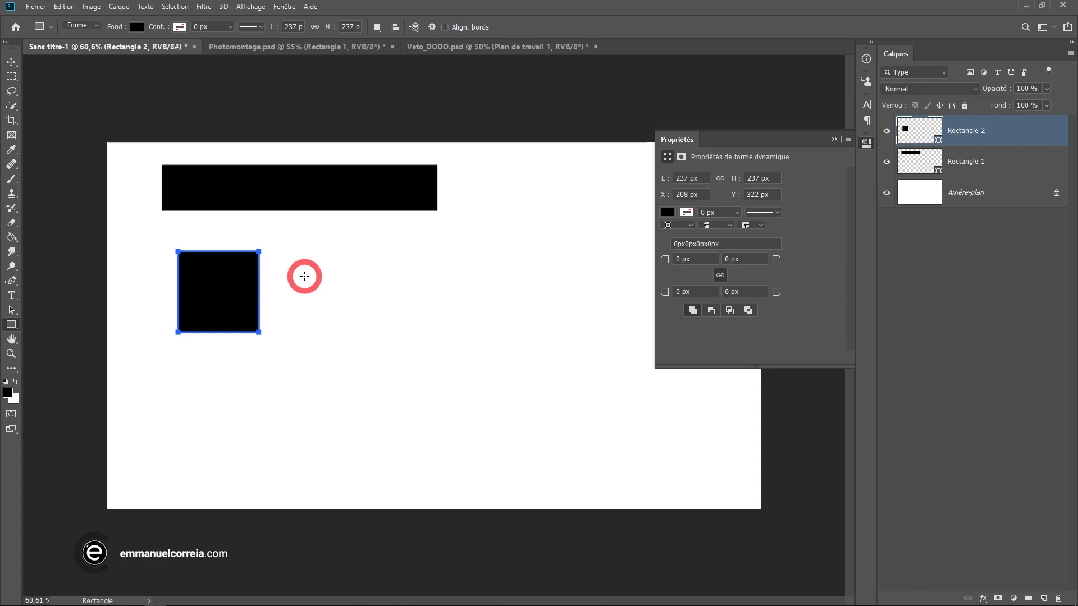
{"action": "key", "text": "shift"}
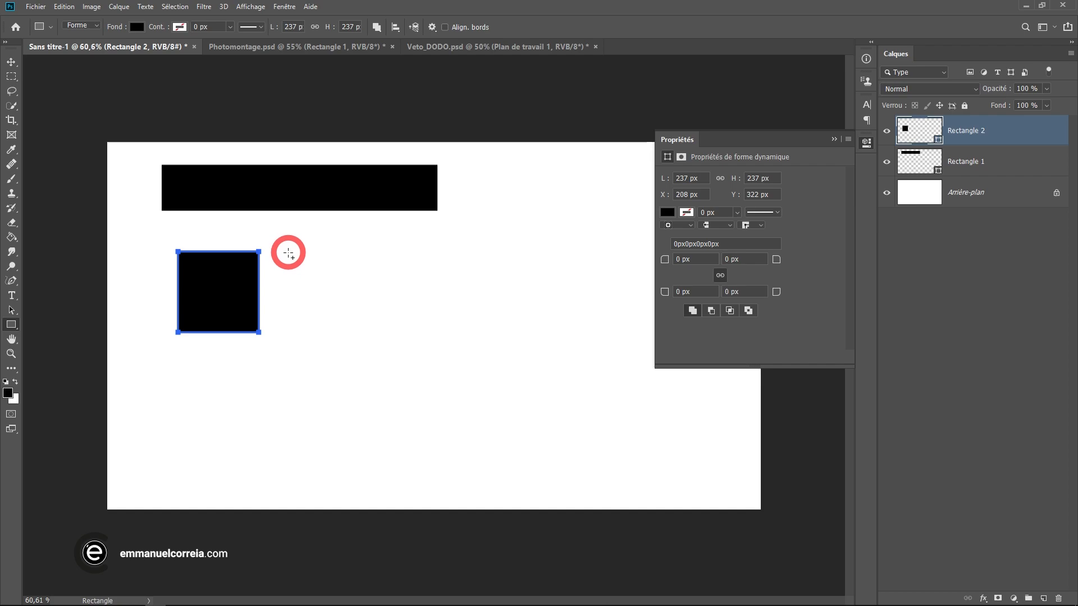
{"action": "left_click_drag", "start_coordinate": [225, 233], "coordinate": [310, 305]}
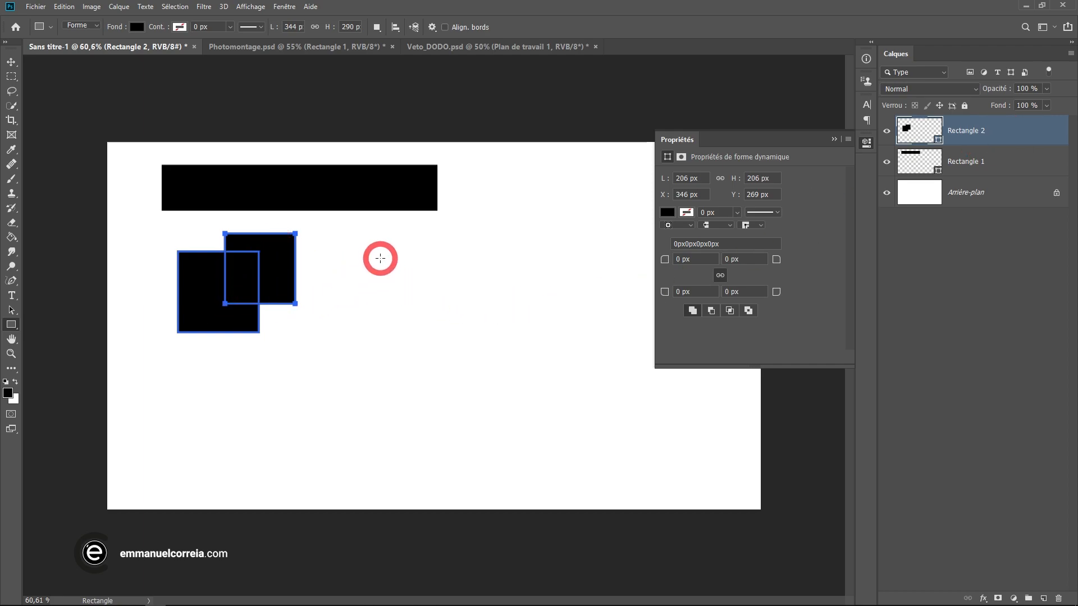
{"action": "key", "text": "shift"}
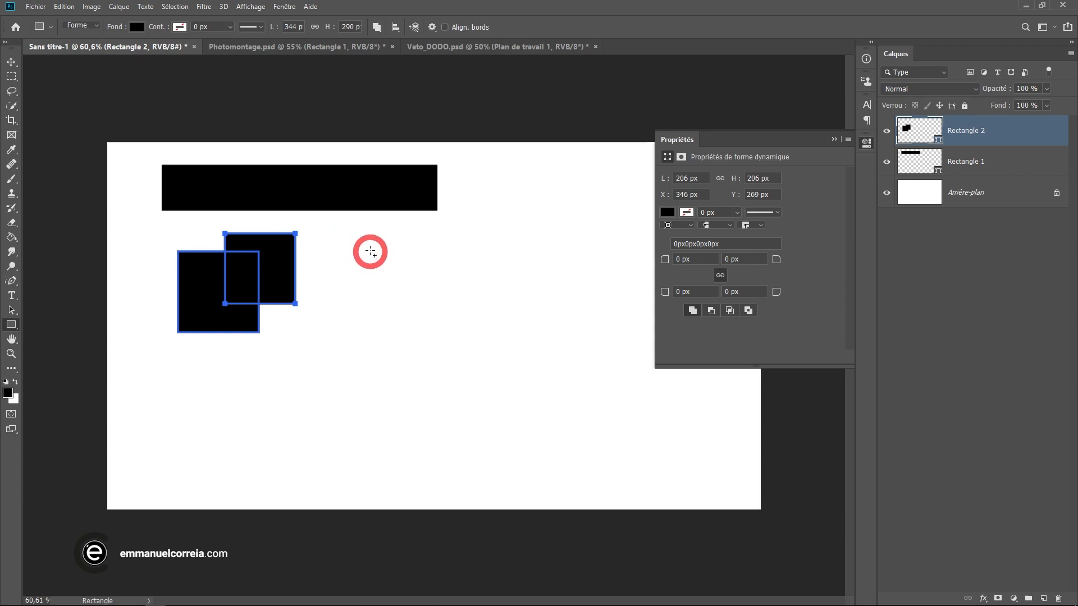
{"action": "left_click_drag", "start_coordinate": [365, 247], "coordinate": [444, 333]}
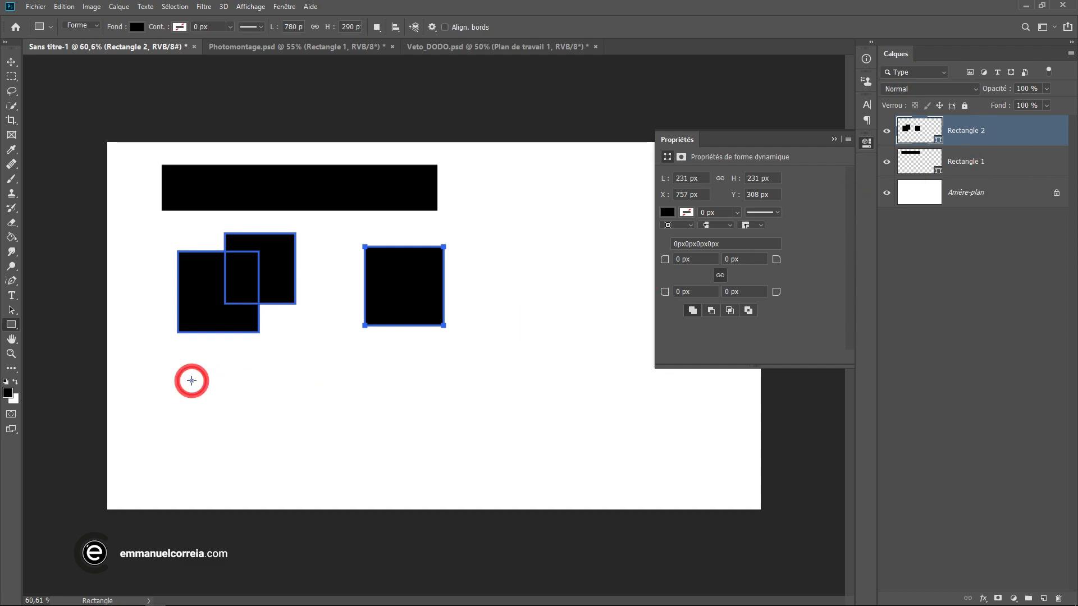
Draw three squares of about 269, 248 and 284 px on separate layers, deselecting all layers before the last one
{"action": "left_click_drag", "start_coordinate": [191, 381], "coordinate": [319, 473]}
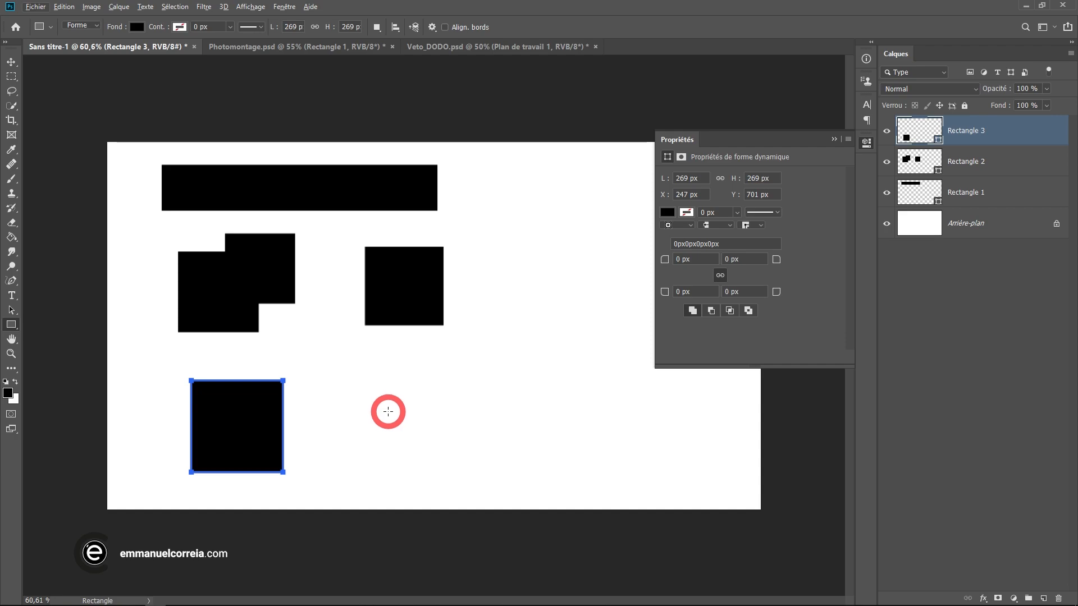
{"action": "left_click_drag", "start_coordinate": [388, 411], "coordinate": [630, 419]}
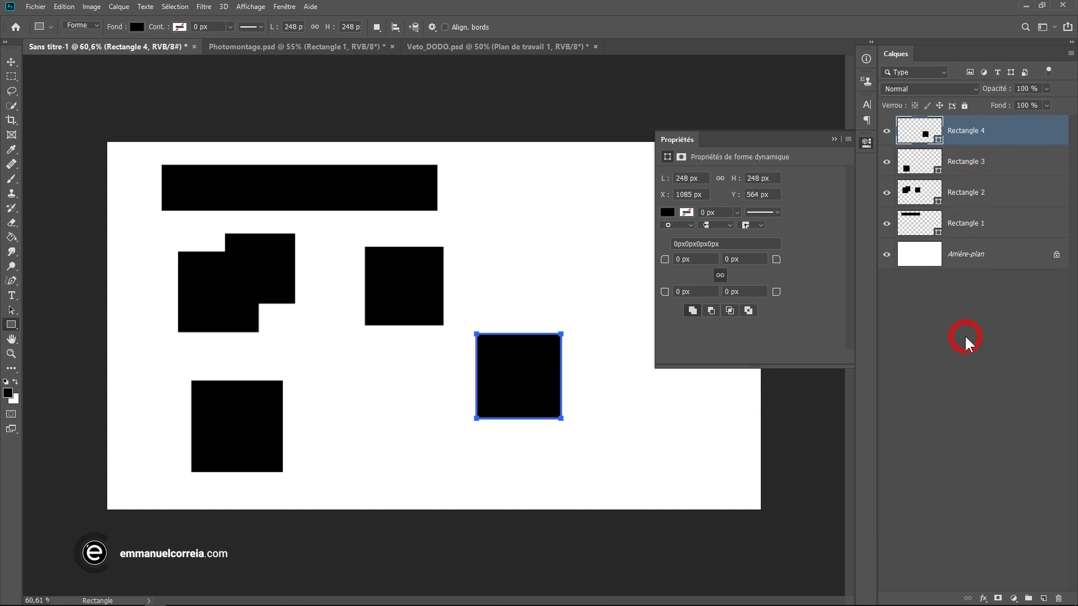
{"action": "left_click", "coordinate": [177, 7]}
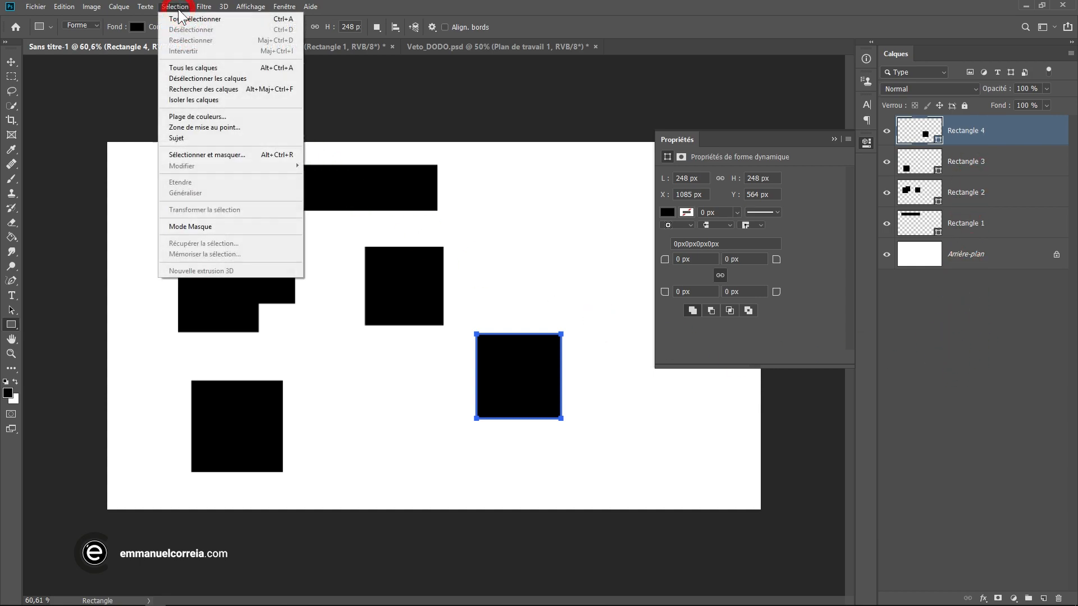
{"action": "left_click", "coordinate": [234, 82]}
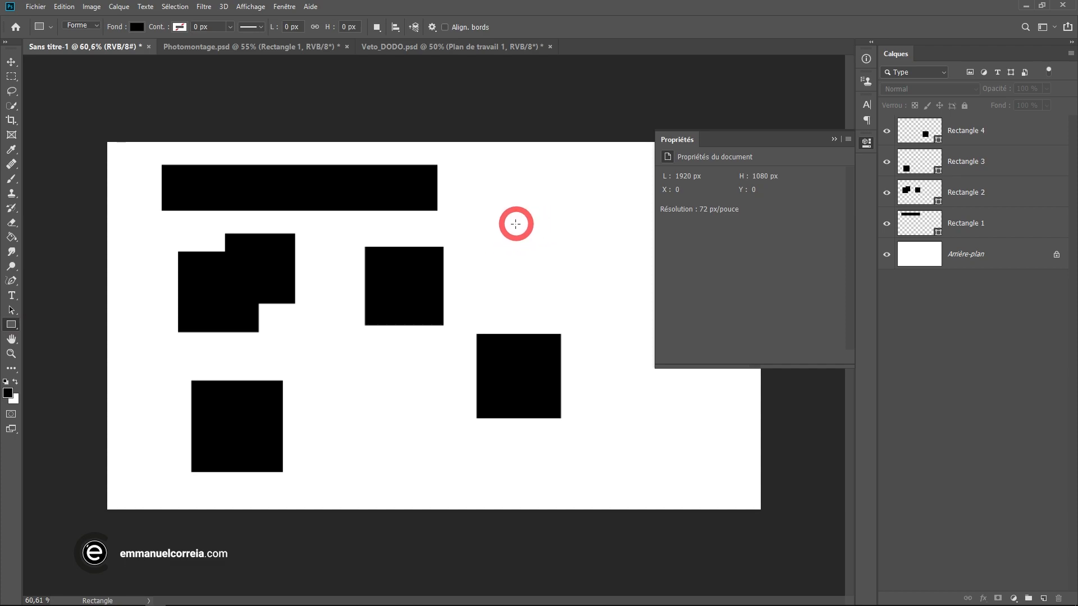
{"action": "left_click_drag", "start_coordinate": [499, 213], "coordinate": [609, 309]}
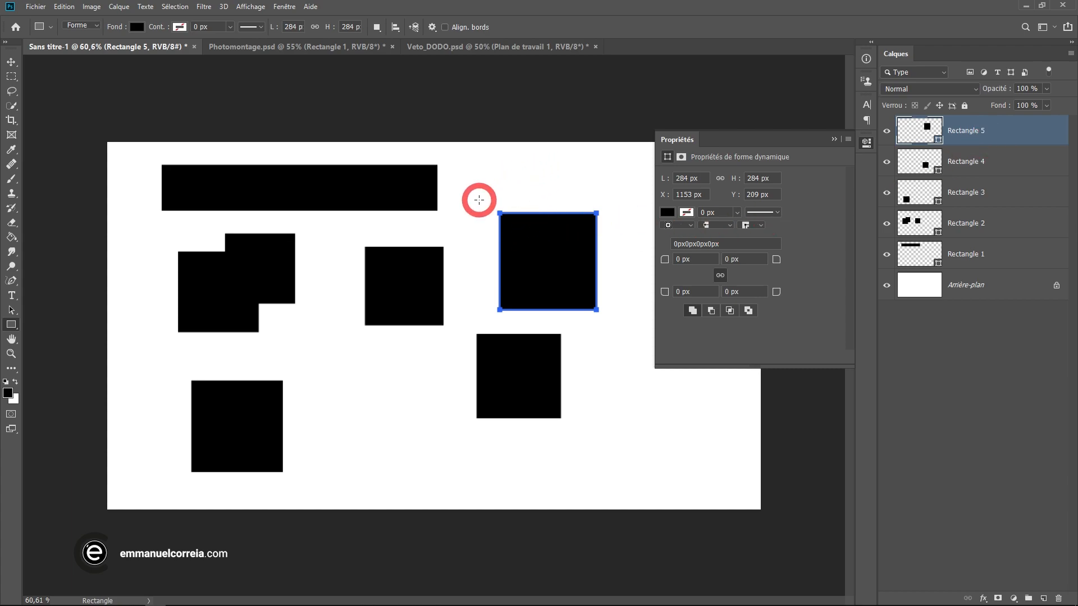
With Nouveau calque kept as the path operation, draw another square beside the lower-left square
{"action": "left_click", "coordinate": [376, 28]}
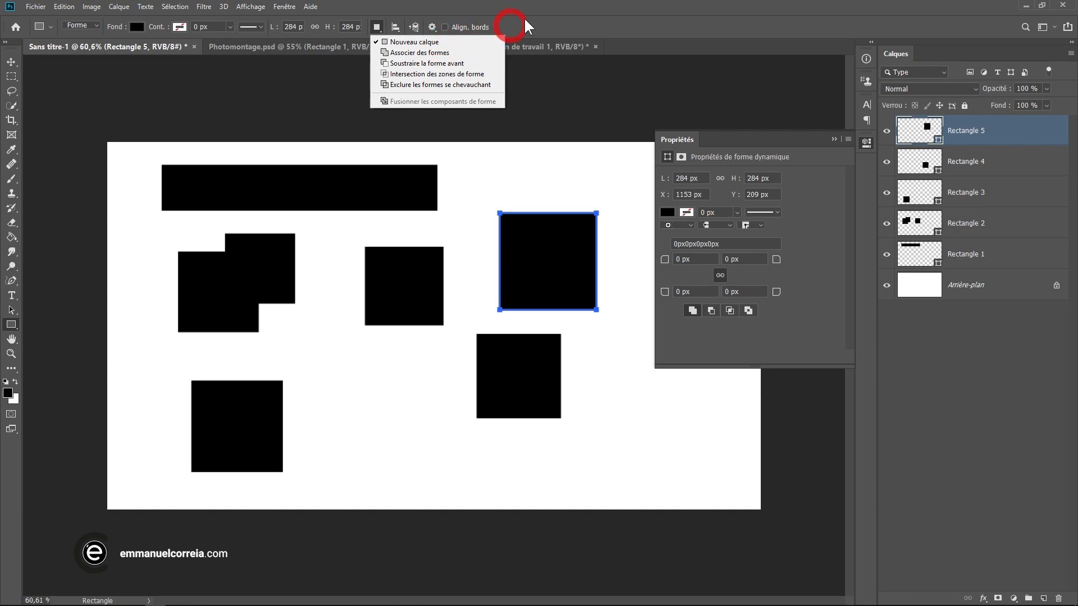
{"action": "left_click", "coordinate": [554, 7]}
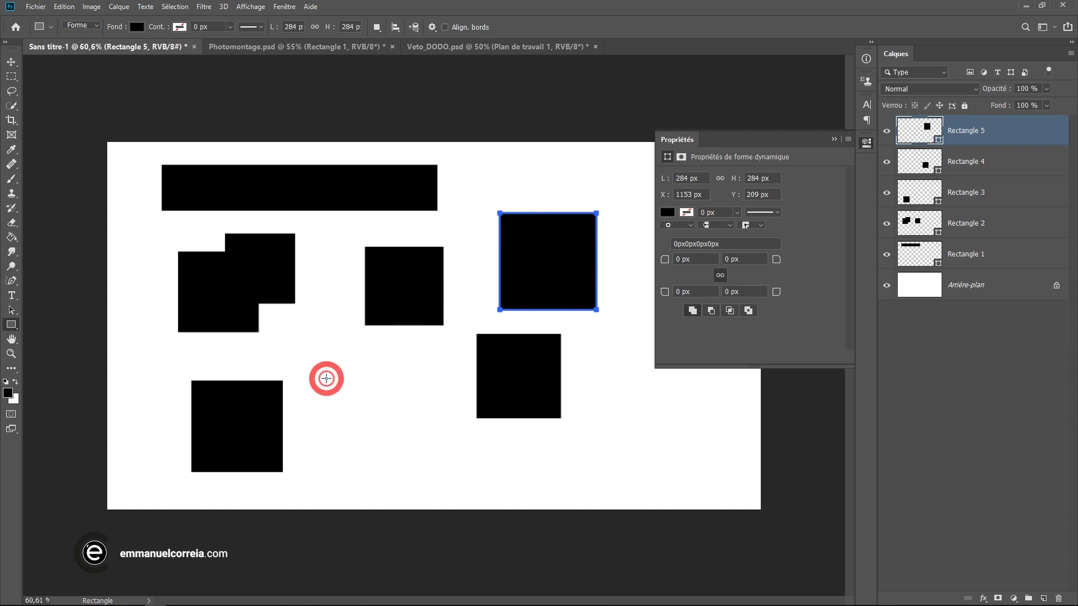
{"action": "left_click_drag", "start_coordinate": [327, 378], "coordinate": [449, 474]}
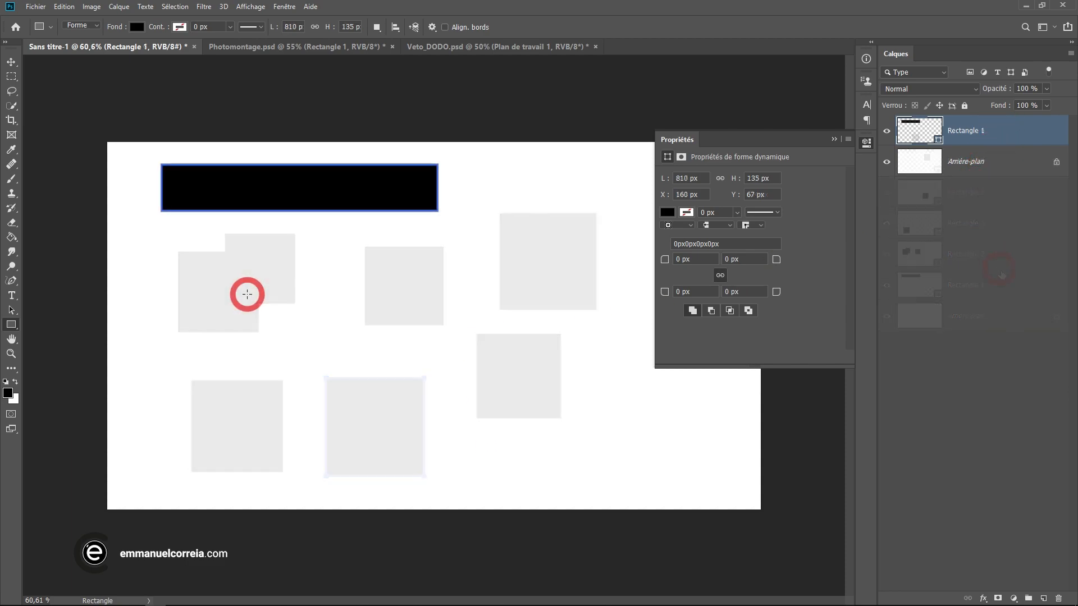
Create a second rectangle of exactly 810 by 135 px by specifying its dimensions, placed near the middle of the canvas
{"action": "left_click", "coordinate": [259, 304]}
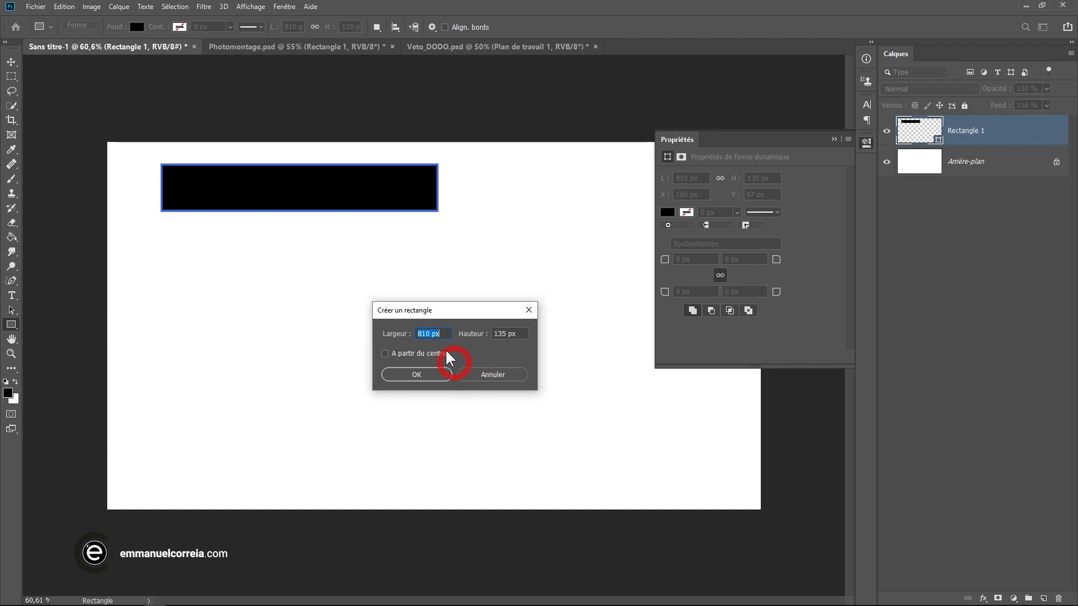
{"action": "left_click", "coordinate": [416, 375]}
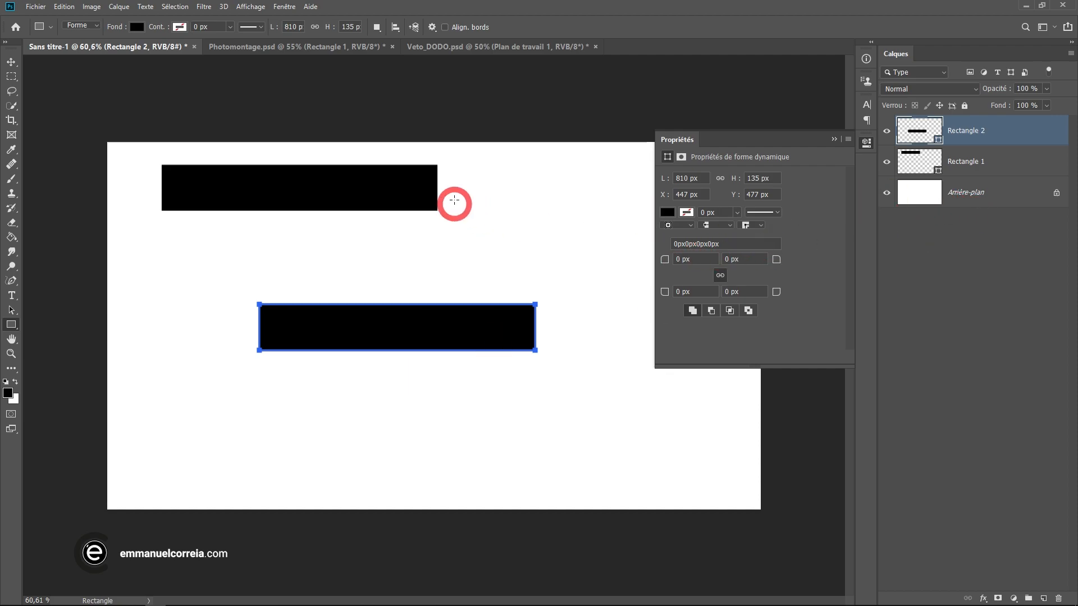
With the Rectangle tool constrained to Carré, draw two squares of about 293 and 229 px side by side below the rectangles
{"action": "left_click", "coordinate": [433, 27]}
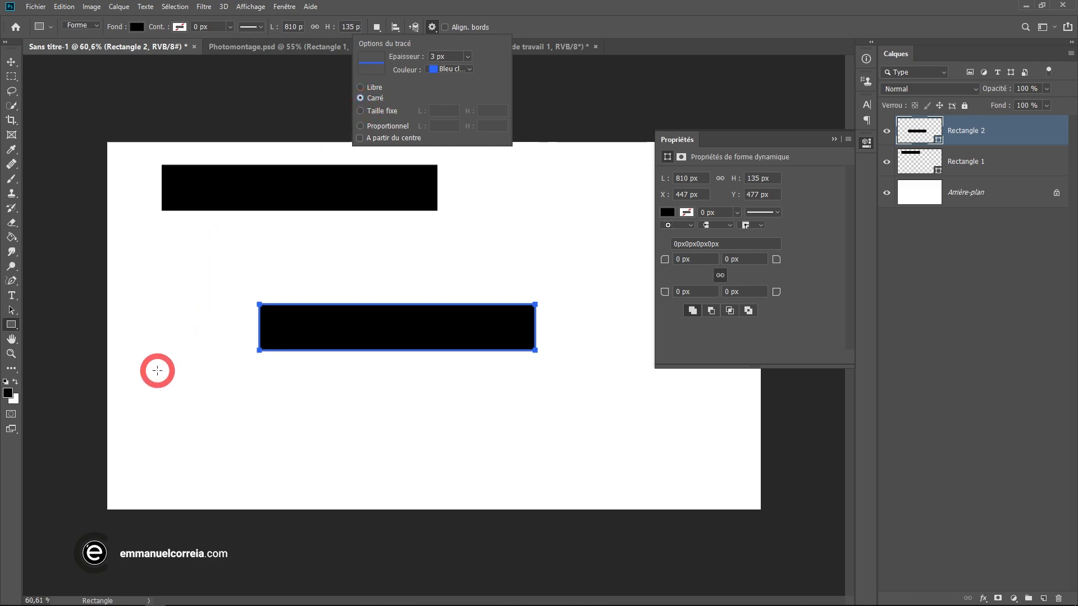
{"action": "left_click_drag", "start_coordinate": [158, 368], "coordinate": [265, 469]}
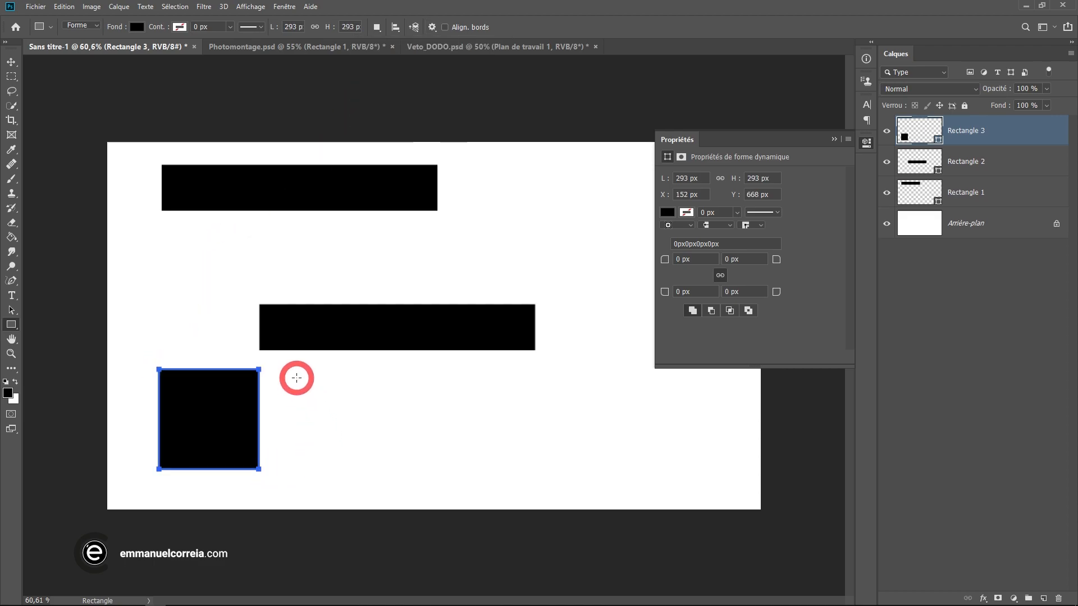
{"action": "left_click_drag", "start_coordinate": [296, 378], "coordinate": [417, 432]}
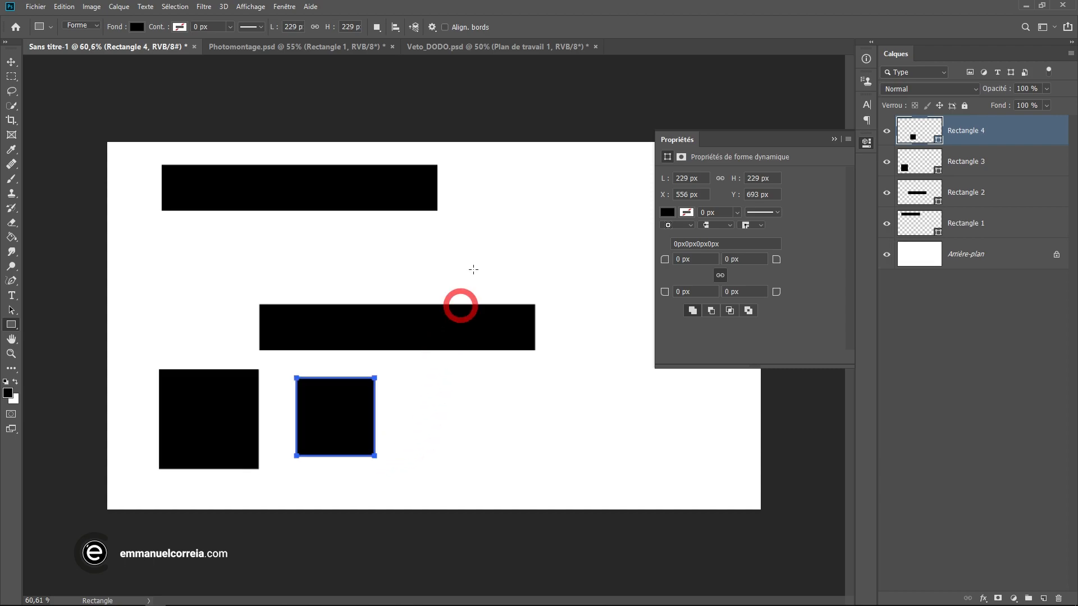
Set the Rectangle tool to Taille fixe with a width of 100 px and a height of 50 px
{"action": "left_click", "coordinate": [432, 27]}
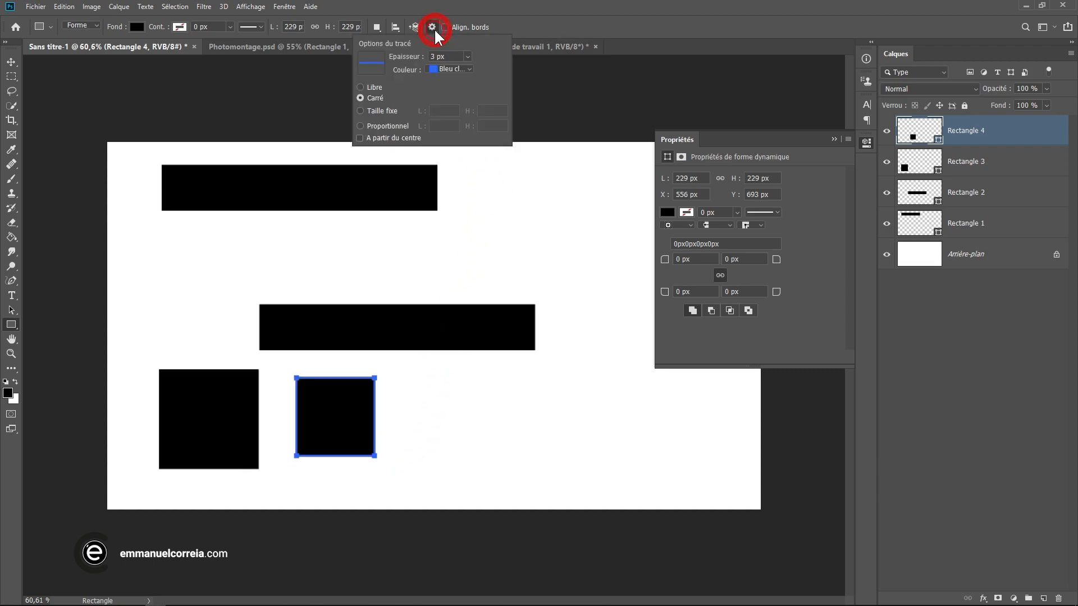
{"action": "left_click", "coordinate": [374, 111]}
{"action": "left_click", "coordinate": [447, 110]}
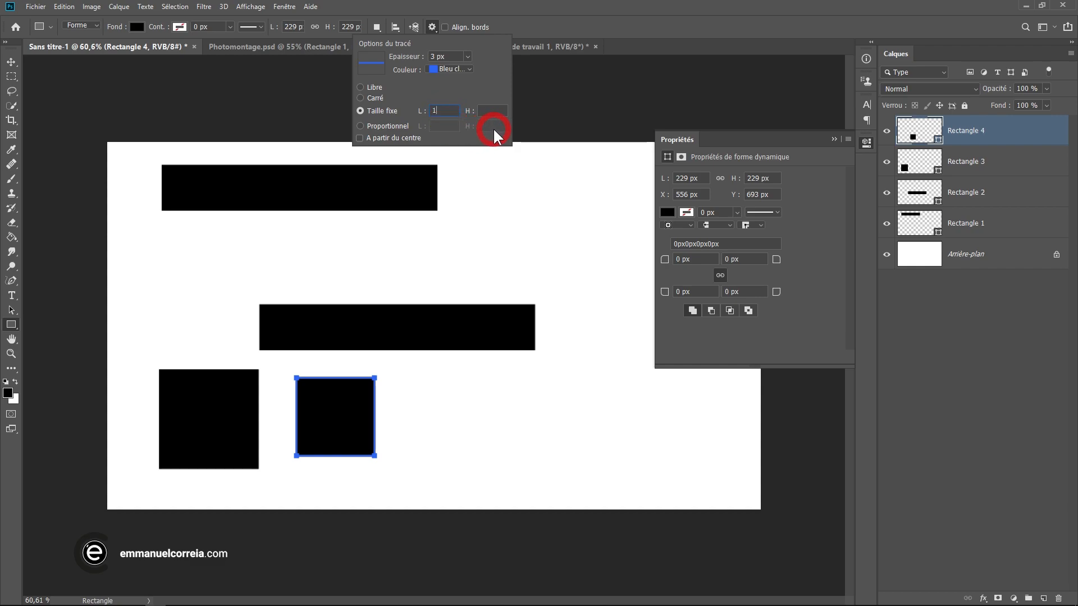
{"action": "type", "text": "100"}
{"action": "left_click", "coordinate": [501, 111]}
{"action": "type", "text": "50"}
{"action": "left_click", "coordinate": [441, 111]}
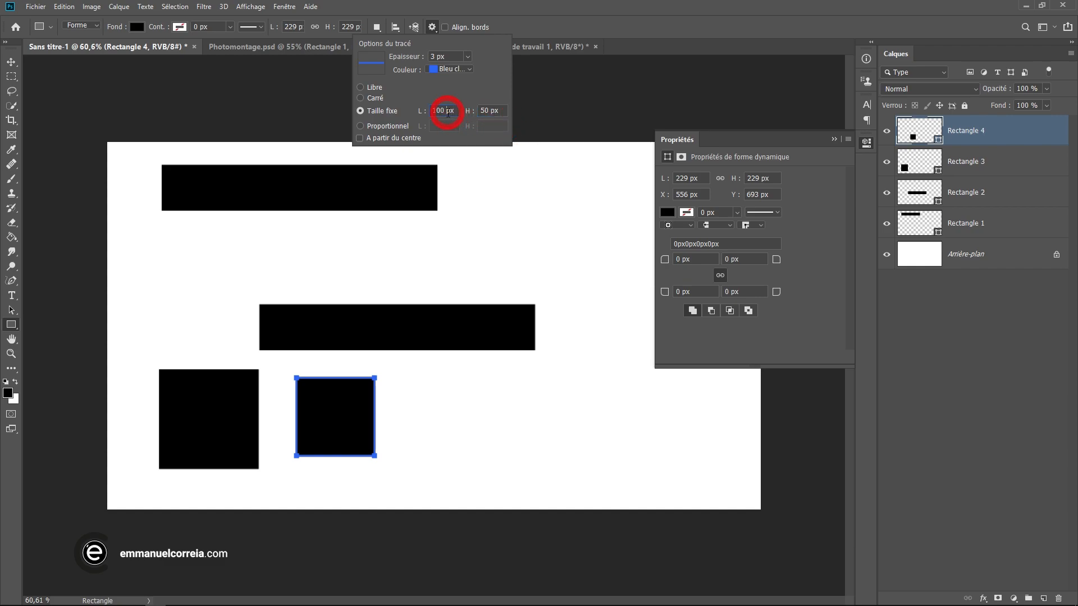
Place three fixed-size 100 by 50 px rectangles beside the second square, dismissing the dialog for creating a rectangle by dimensions
{"action": "left_click_drag", "start_coordinate": [488, 415], "coordinate": [407, 373]}
{"action": "left_click_drag", "start_coordinate": [420, 411], "coordinate": [462, 432]}
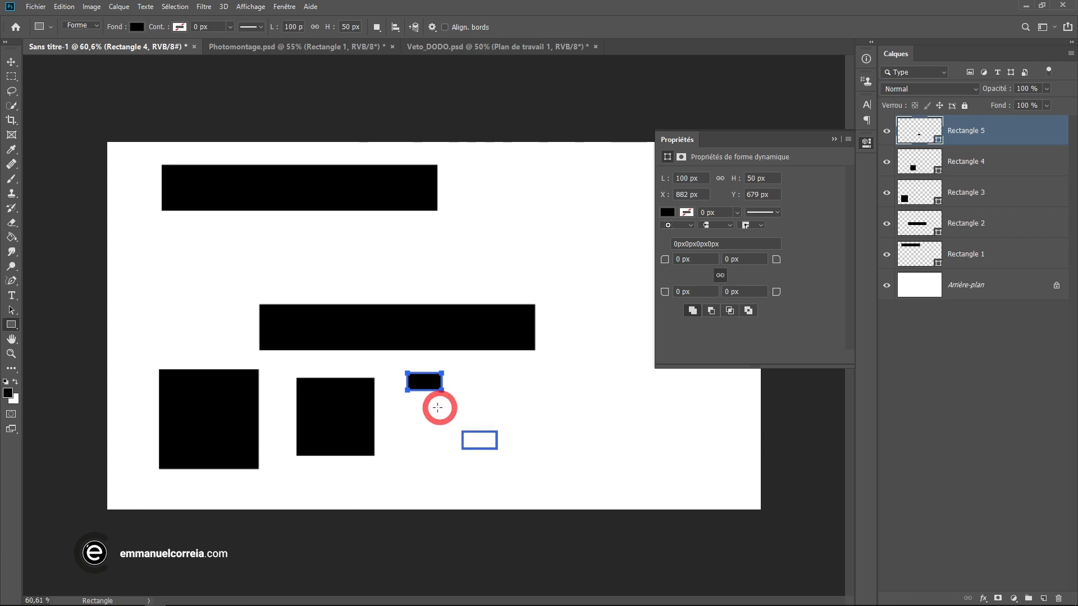
{"action": "left_click", "coordinate": [482, 386]}
{"action": "left_click", "coordinate": [490, 374]}
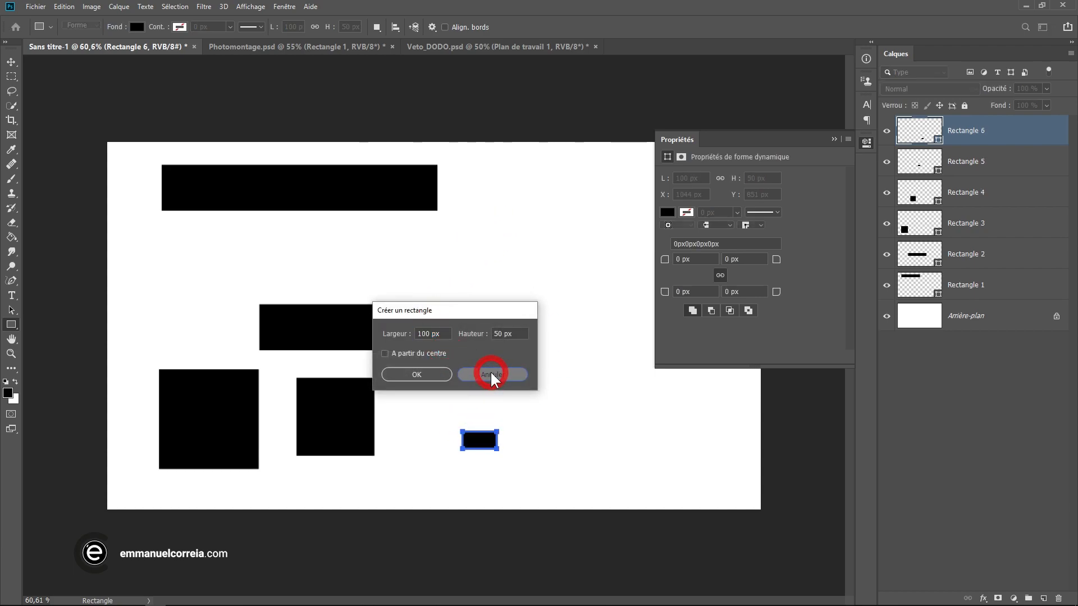
{"action": "left_click_drag", "start_coordinate": [514, 396], "coordinate": [465, 366]}
{"action": "left_click", "coordinate": [547, 382]}
{"action": "left_click", "coordinate": [428, 333]}
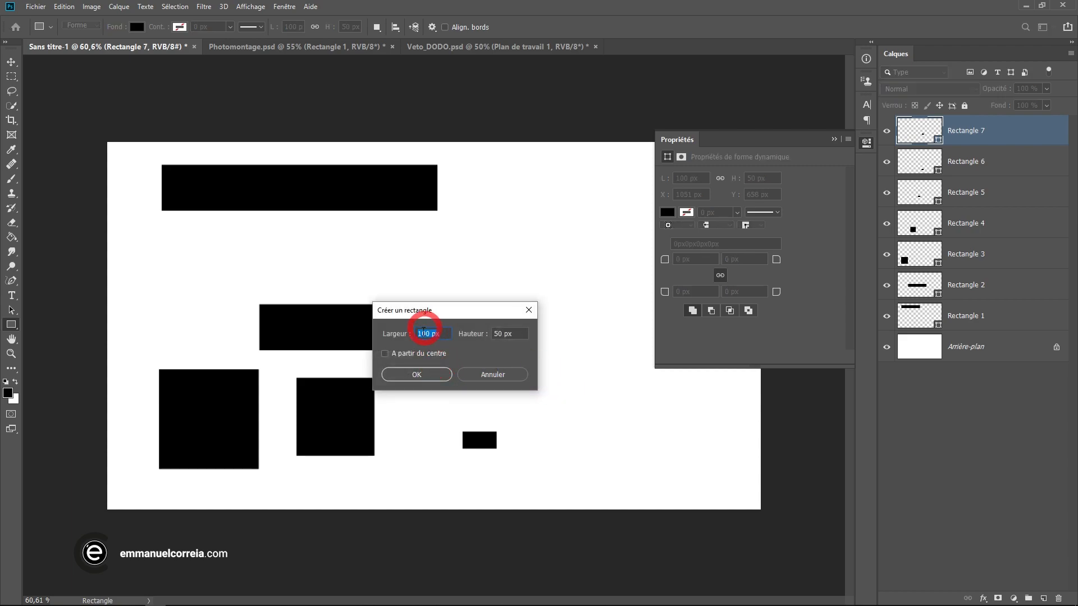
{"action": "left_click", "coordinate": [496, 372]}
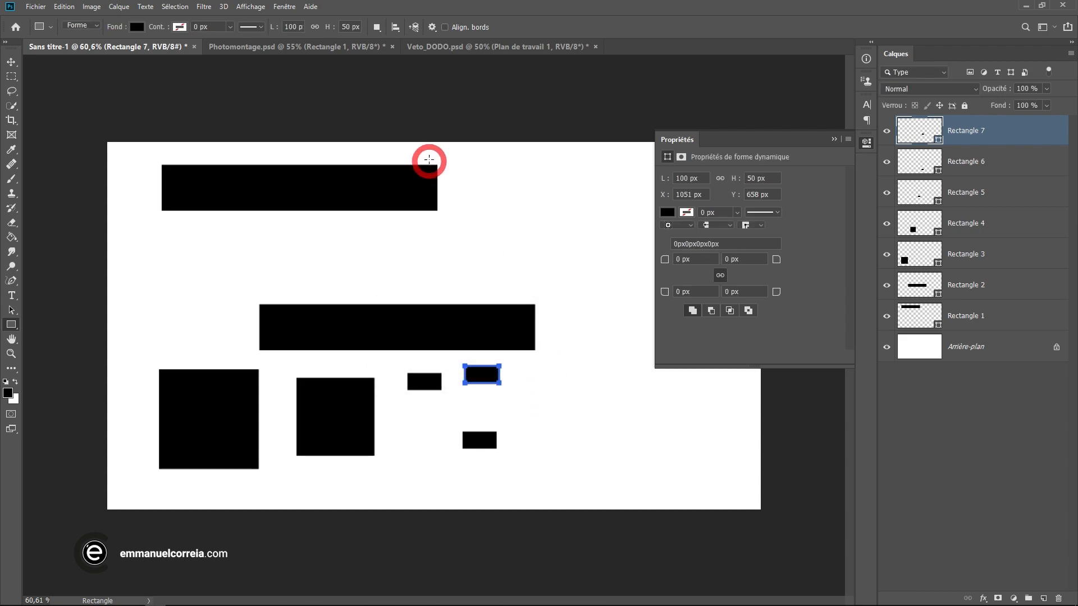
Constrain the Rectangle tool to a 4:3 proportion and draw a rectangle about 199 by 149 px between the two long rectangles
{"action": "left_click", "coordinate": [431, 27]}
{"action": "left_click", "coordinate": [378, 121]}
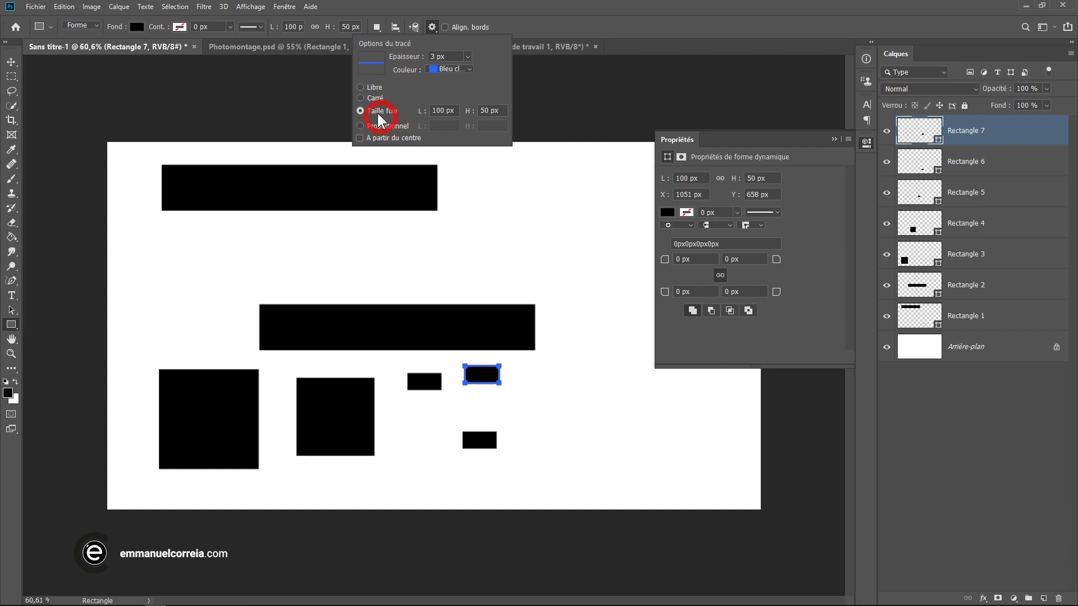
{"action": "left_click", "coordinate": [365, 125]}
{"action": "left_click", "coordinate": [447, 126]}
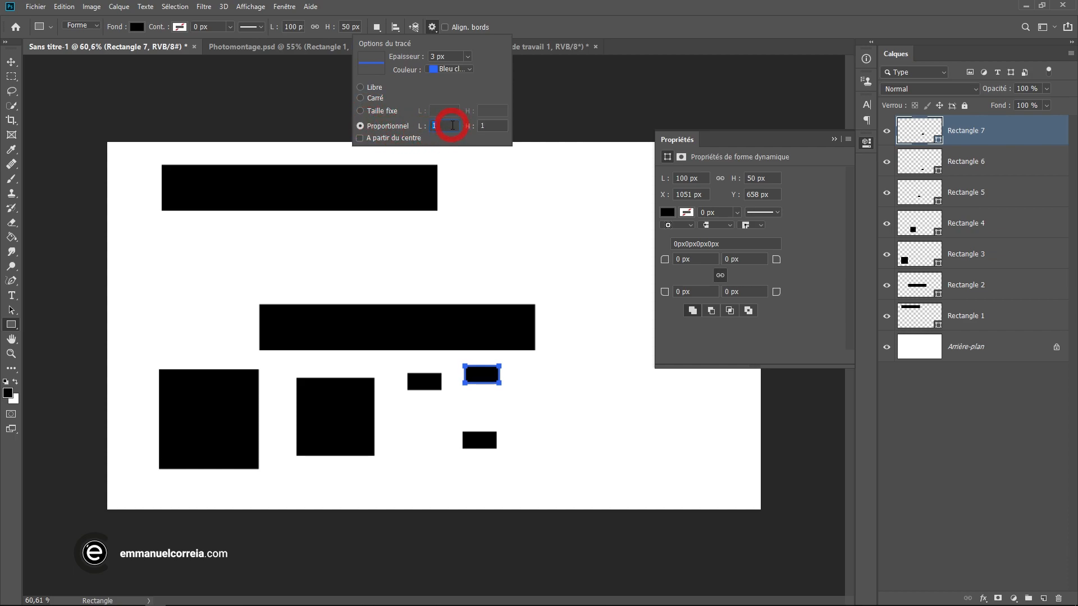
{"action": "left_click_drag", "start_coordinate": [447, 126], "coordinate": [477, 149]}
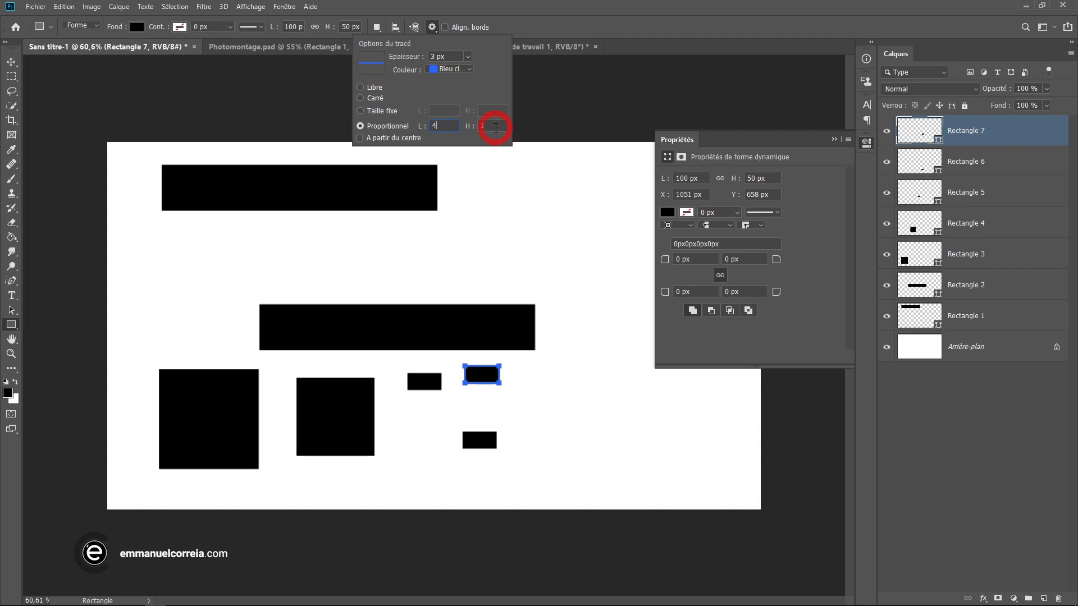
{"action": "type", "text": "4"}
{"action": "key", "text": "Tab"}
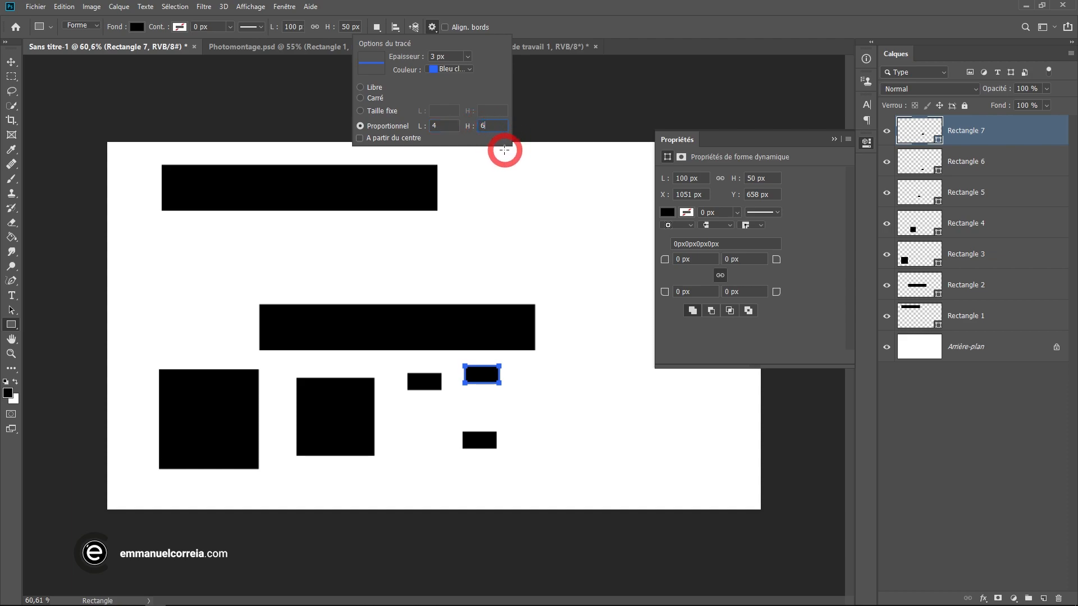
{"action": "type", "text": "6"}
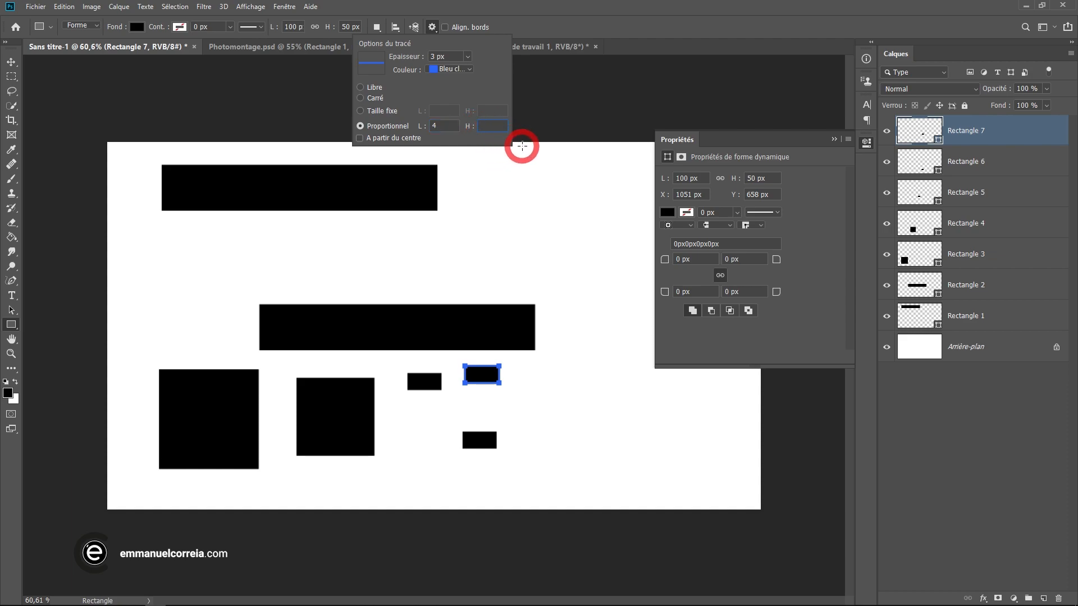
{"action": "left_click_drag", "start_coordinate": [448, 221], "coordinate": [517, 287]}
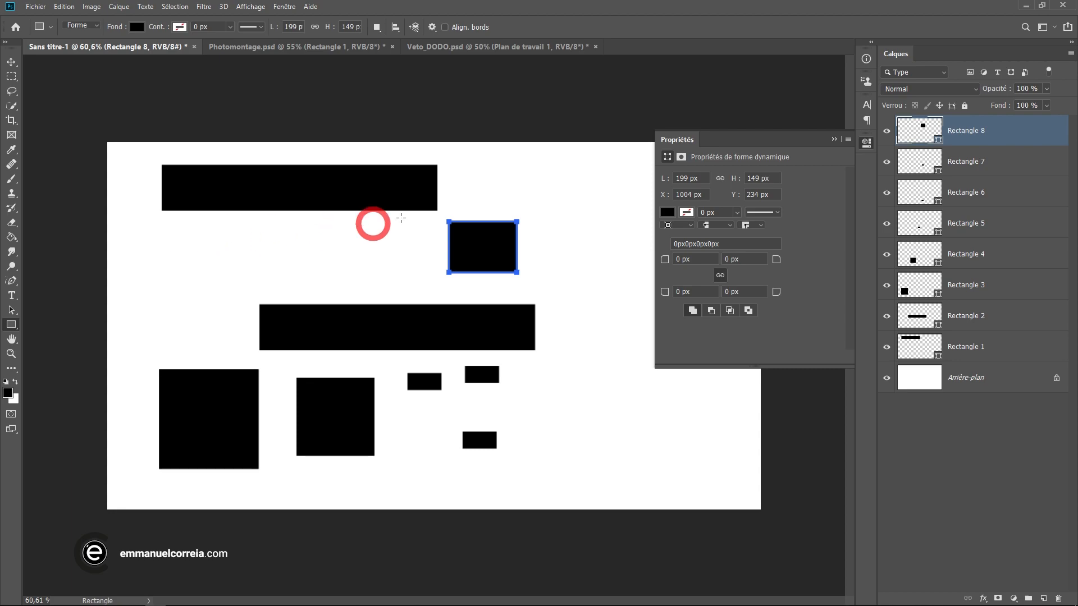
Return the Rectangle tool to Libre and delete the shape layers Rectangle 2 through Rectangle 8
{"action": "left_click", "coordinate": [432, 27]}
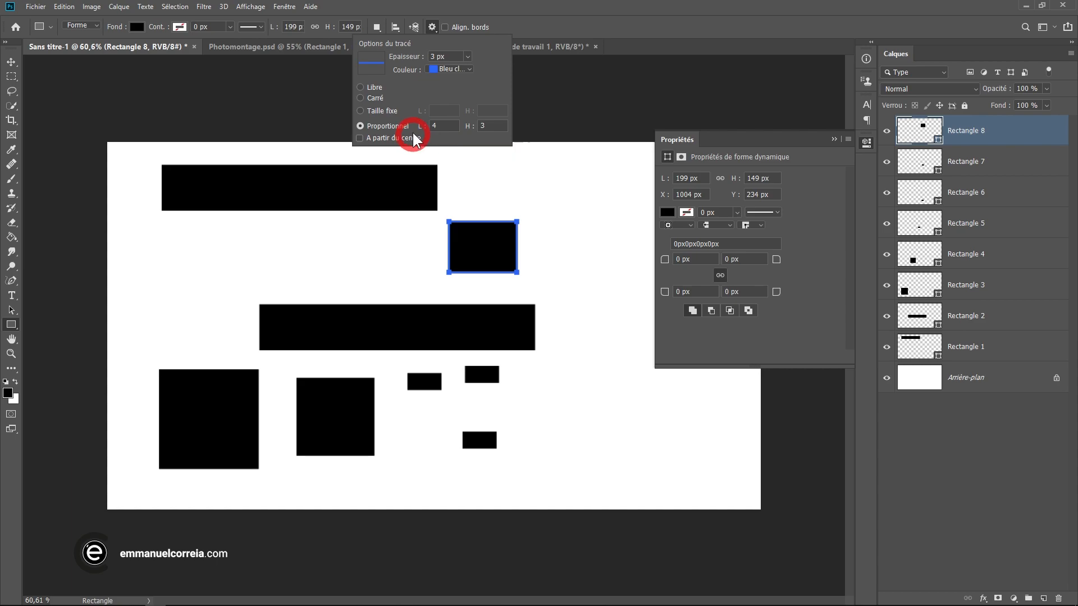
{"action": "left_click", "coordinate": [361, 88]}
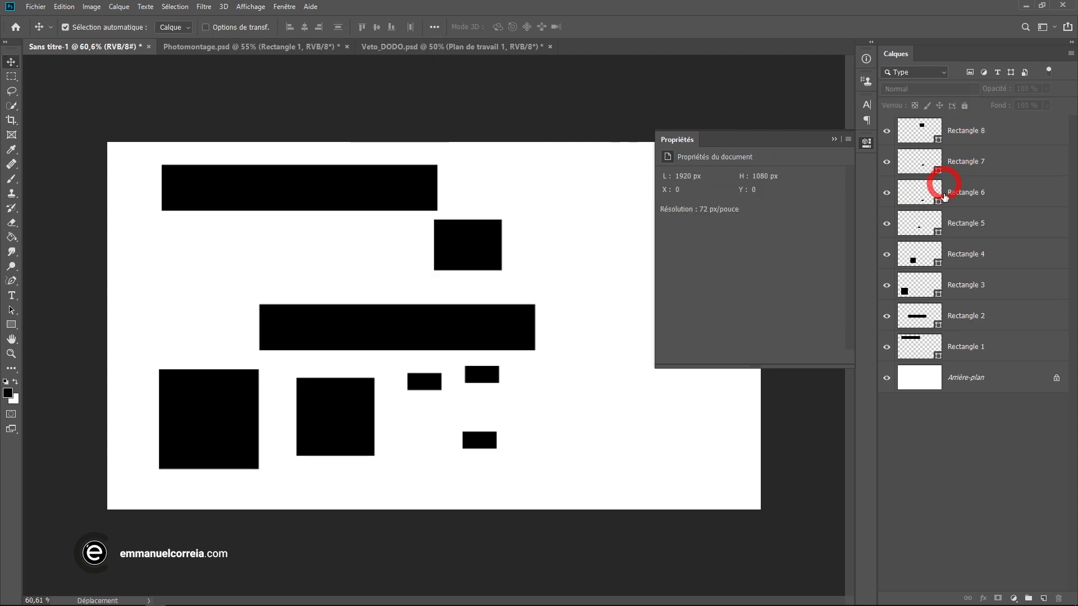
{"action": "left_click", "coordinate": [1010, 321]}
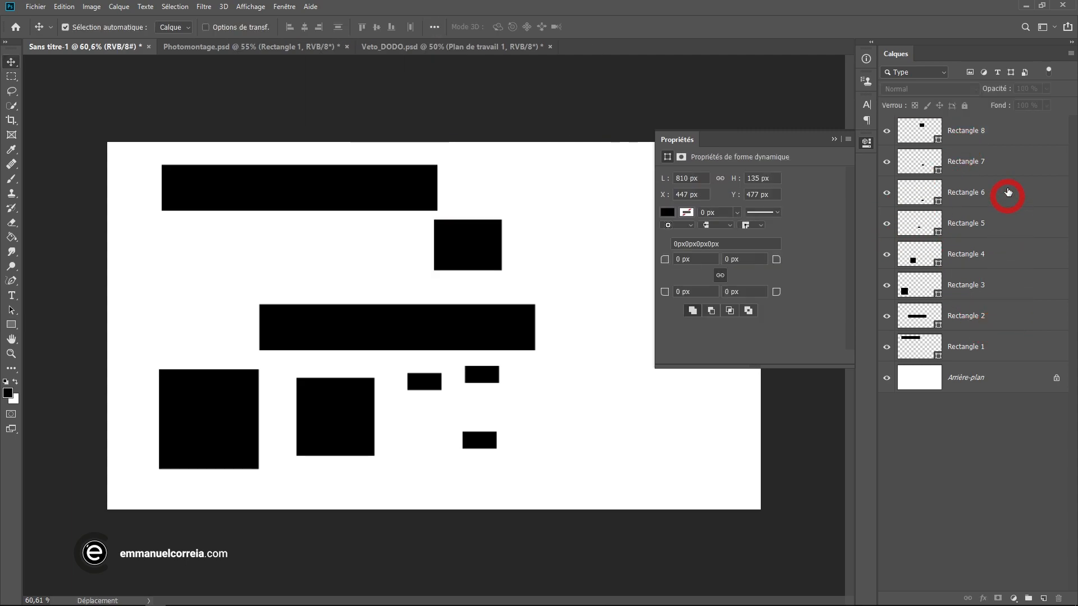
{"action": "left_click", "coordinate": [1006, 132], "text": "shift"}
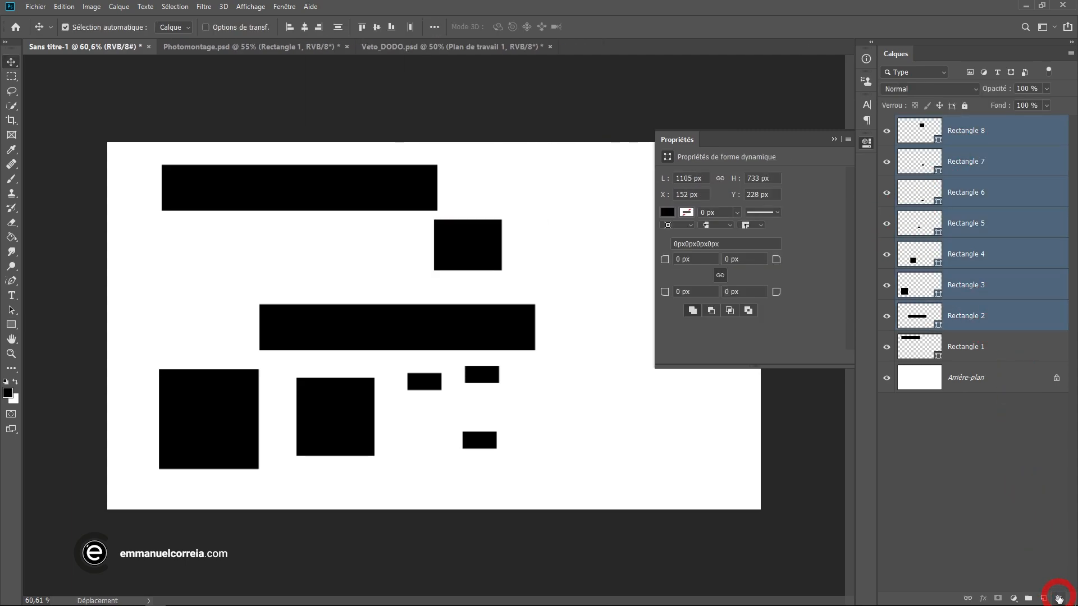
{"action": "left_click", "coordinate": [1059, 598]}
{"action": "left_click", "coordinate": [490, 225]}
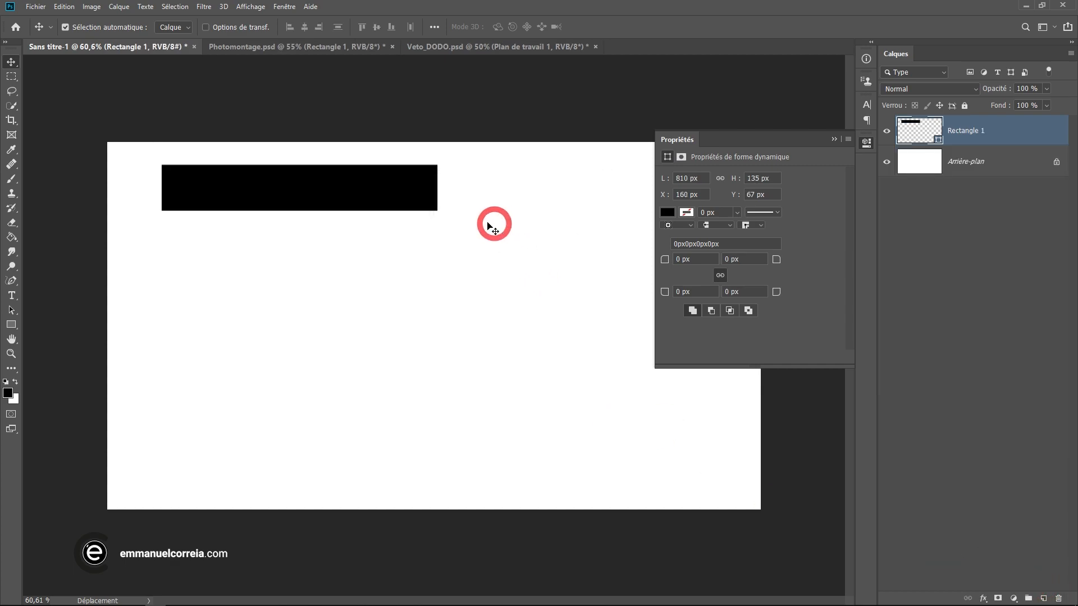
Move the remaining rectangle toward the middle of the canvas and set its width to 1000 px
{"action": "left_click_drag", "start_coordinate": [262, 195], "coordinate": [334, 298]}
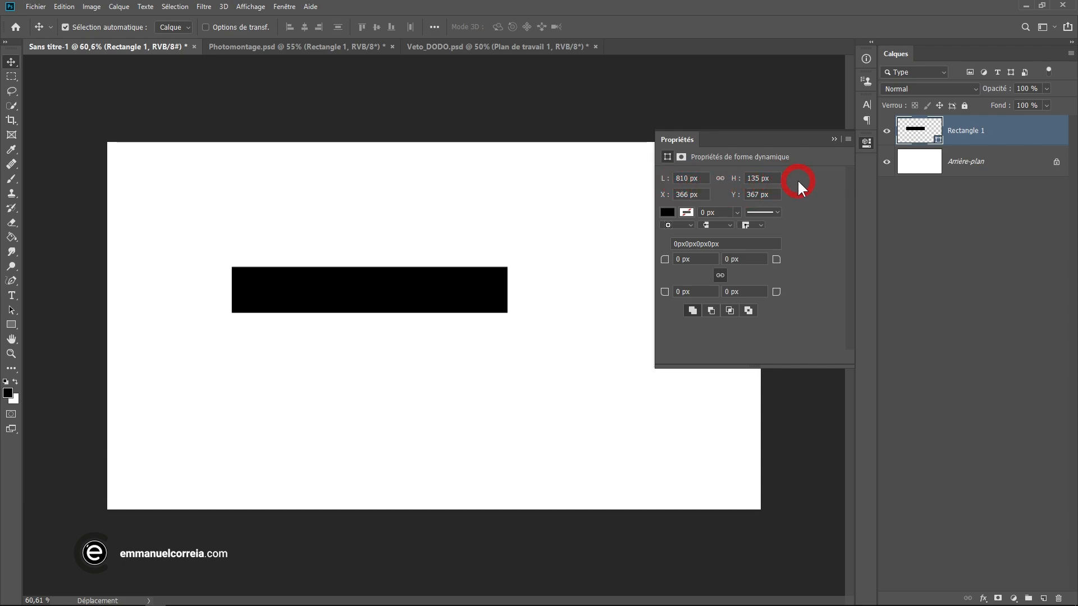
{"action": "left_click_drag", "start_coordinate": [704, 178], "coordinate": [640, 177]}
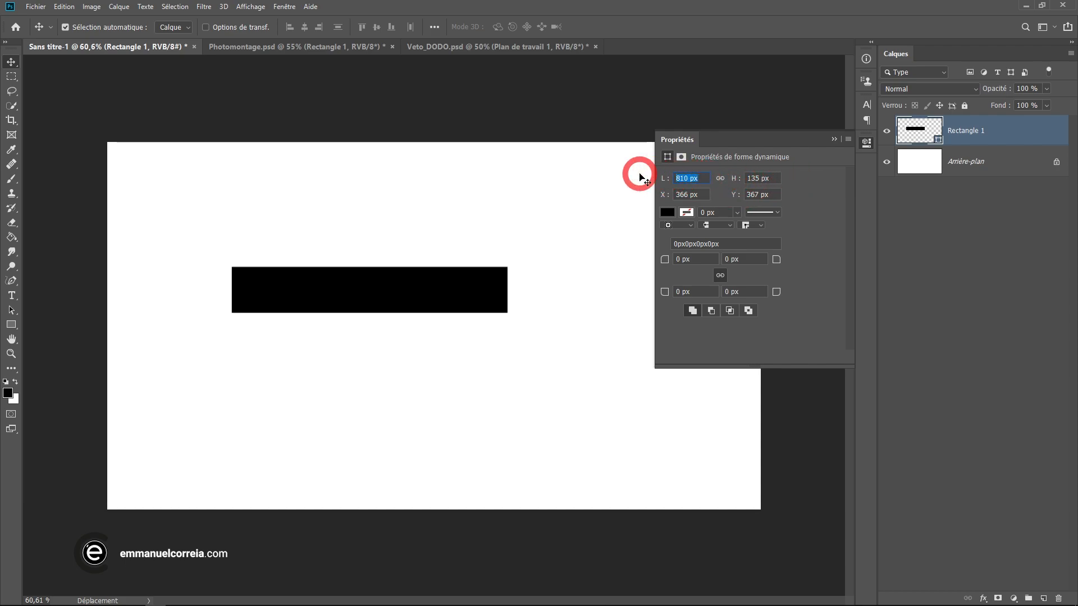
{"action": "type", "text": "1000"}
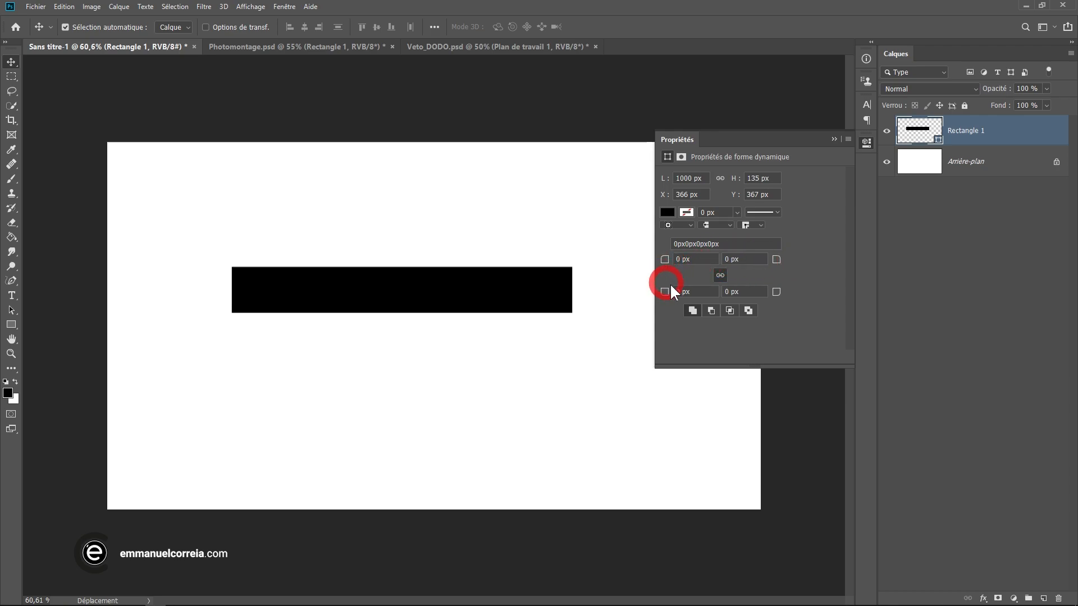
Round the rectangle's corners to 36 px and, with the radii unlinked, set the upper-left and lower-right corners to 0 px
{"action": "left_click", "coordinate": [717, 275]}
{"action": "mouse_move", "coordinate": [666, 263]}
{"action": "left_mouse_down"}
{"action": "mouse_move", "coordinate": [707, 264]}
{"action": "mouse_move", "coordinate": [686, 264]}
{"action": "left_mouse_up"}
{"action": "left_click", "coordinate": [681, 260]}
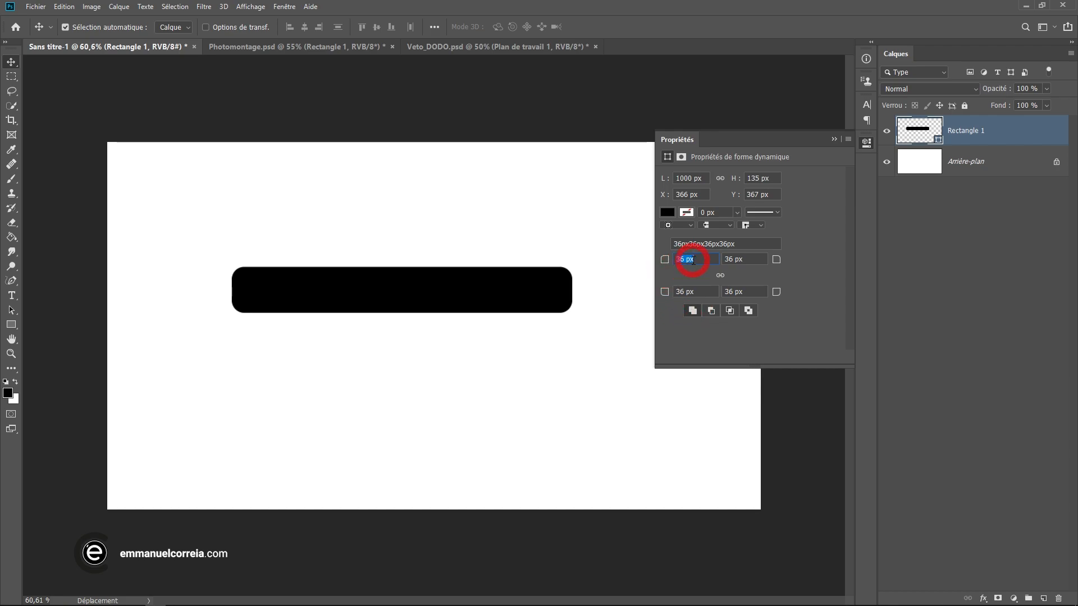
{"action": "type", "text": "0"}
{"action": "key", "text": "Tab"}
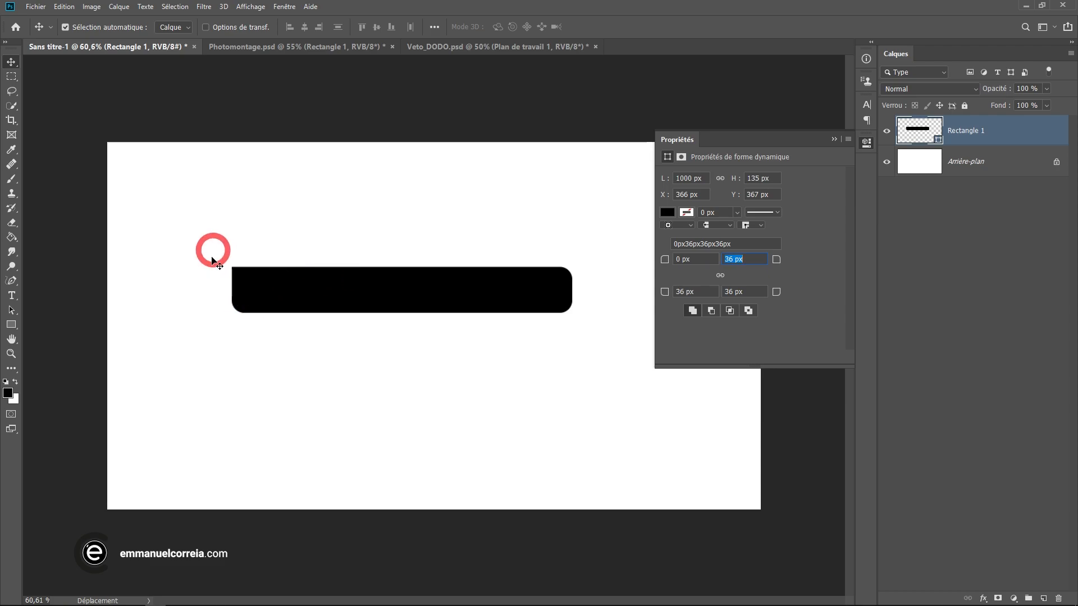
{"action": "left_click", "coordinate": [760, 292]}
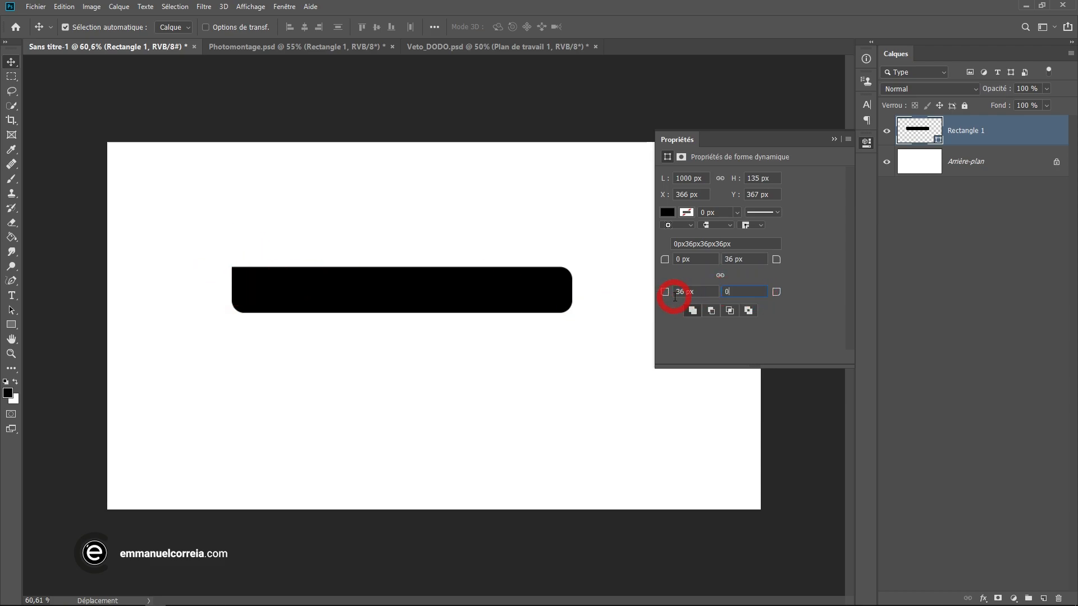
{"action": "key", "text": "Tab"}
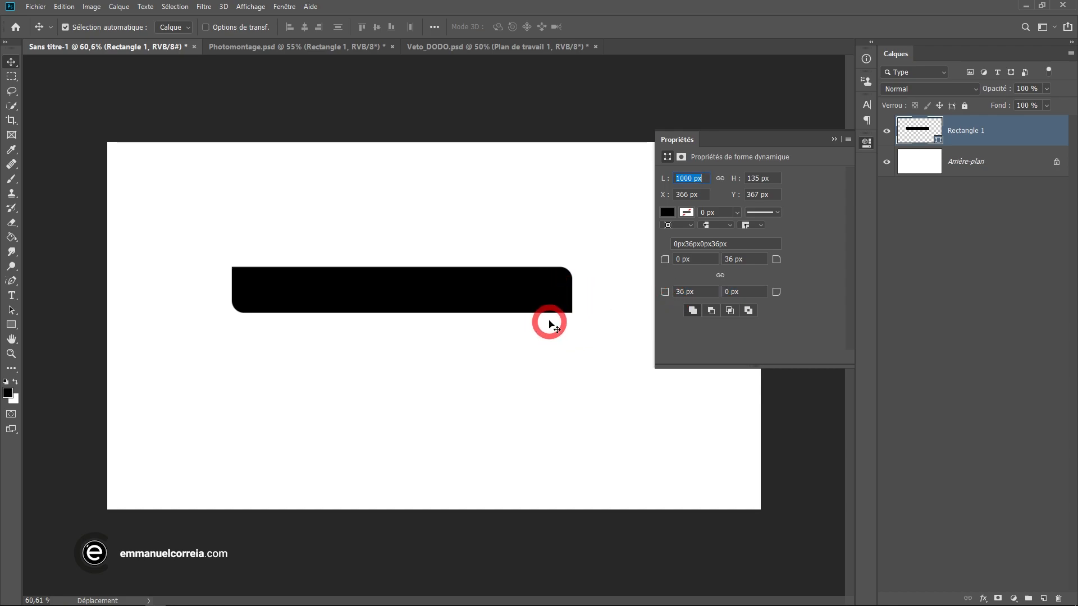
Set the rectangle's upper-right corner radius to 135 px, the lower-left to 24,3 px and the upper-left to 20 px
{"action": "left_click", "coordinate": [747, 259]}
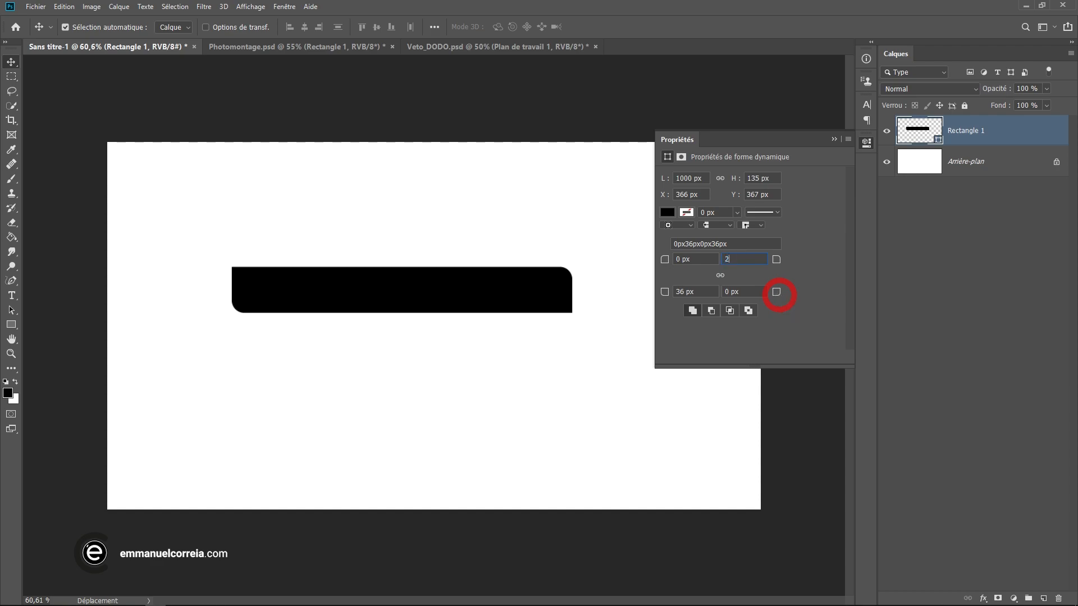
{"action": "key", "text": "Tab"}
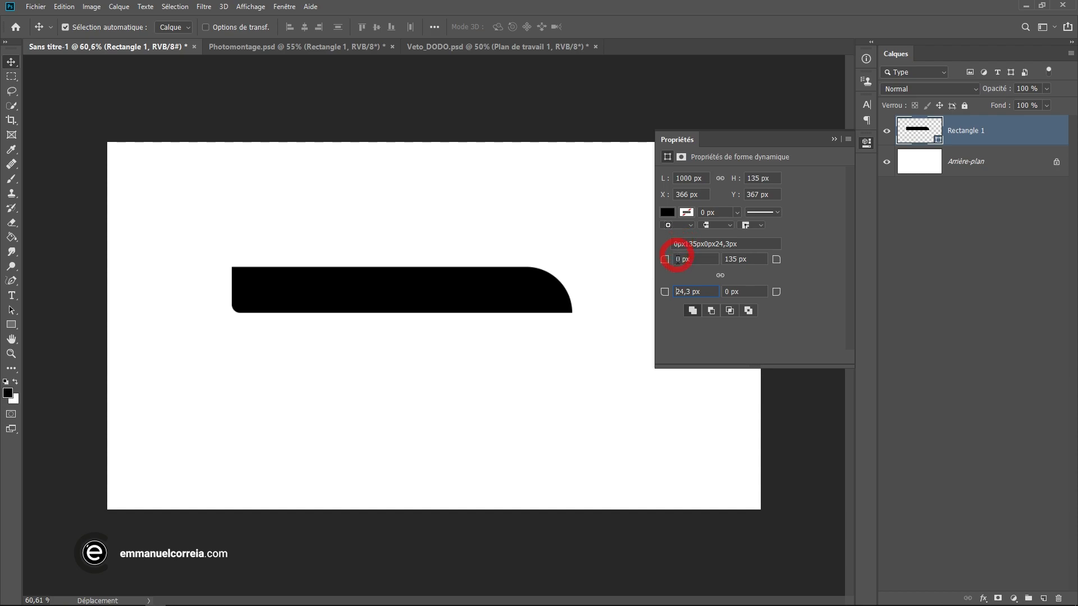
{"action": "left_click_drag", "start_coordinate": [677, 246], "coordinate": [648, 244]}
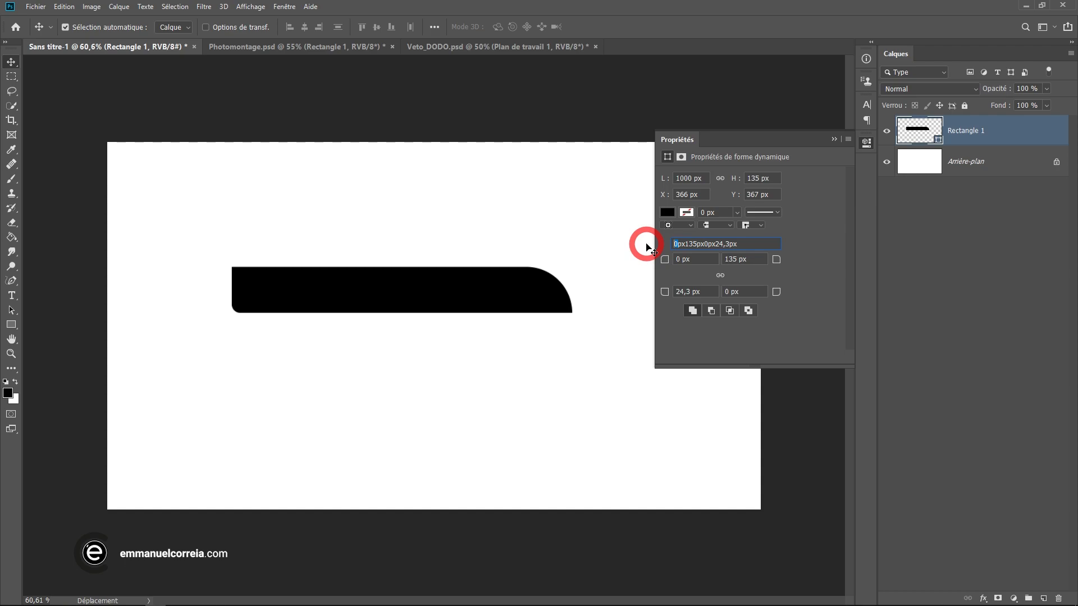
{"action": "left_click", "coordinate": [700, 244]}
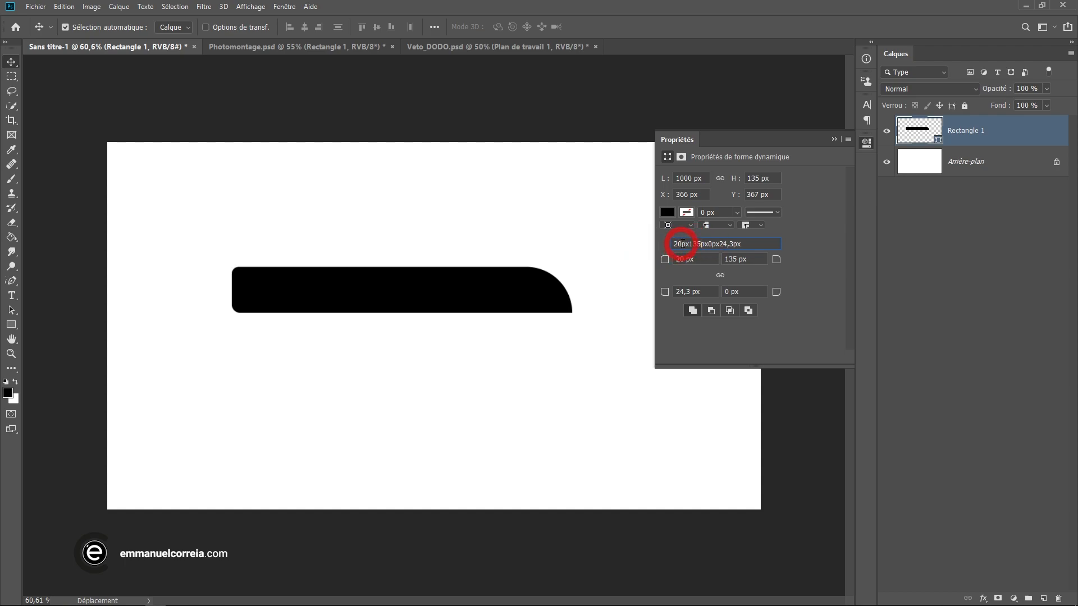
Examine the individual values in the rectangle's combined corner-radius entry
{"action": "left_click_drag", "start_coordinate": [681, 244], "coordinate": [649, 247]}
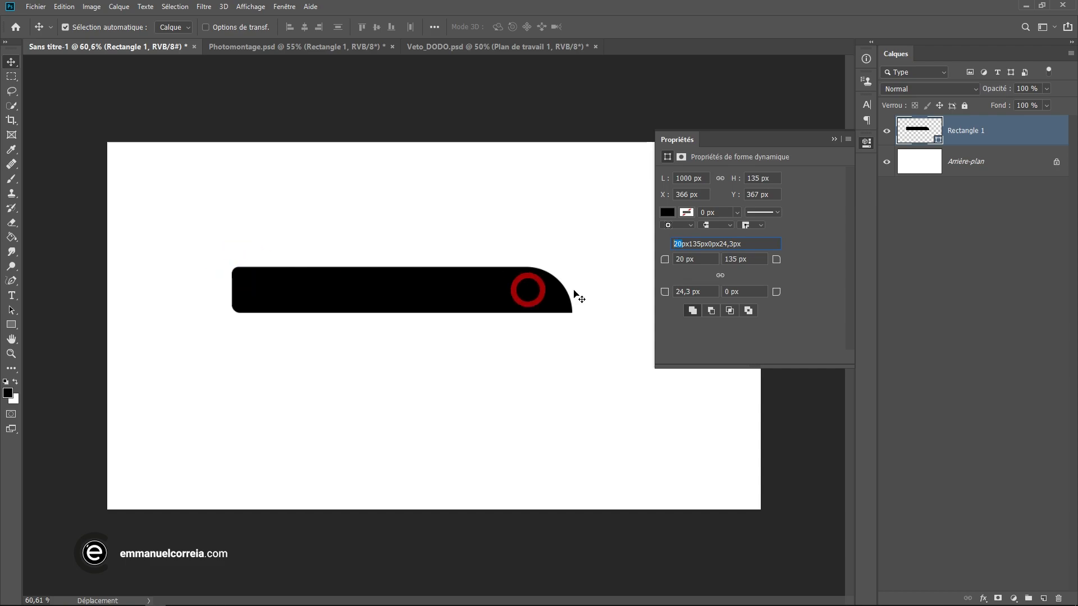
{"action": "left_click_drag", "start_coordinate": [703, 245], "coordinate": [690, 244]}
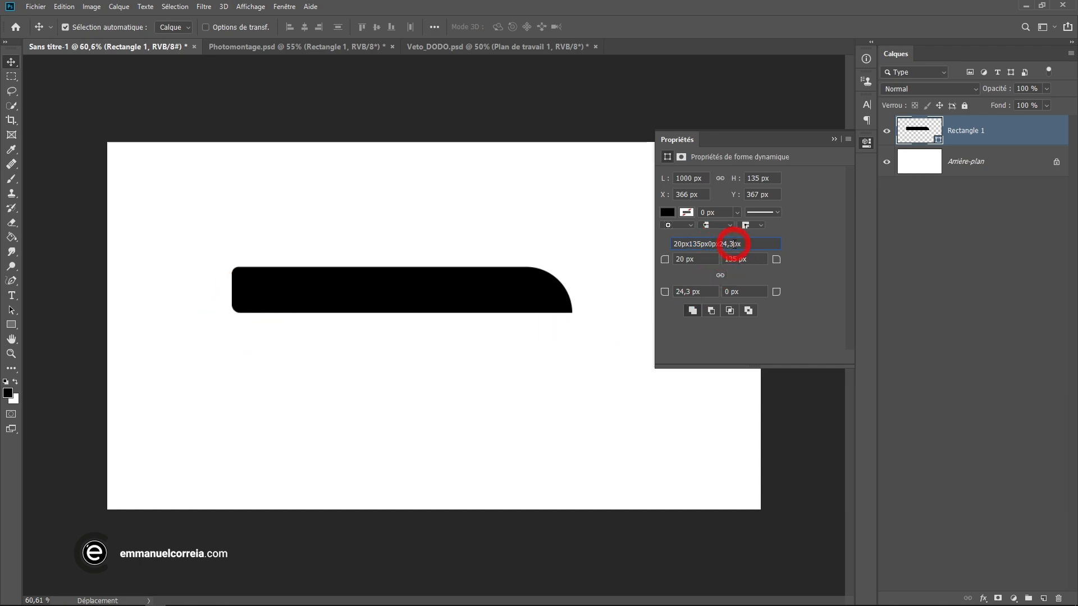
{"action": "double_click", "coordinate": [724, 244]}
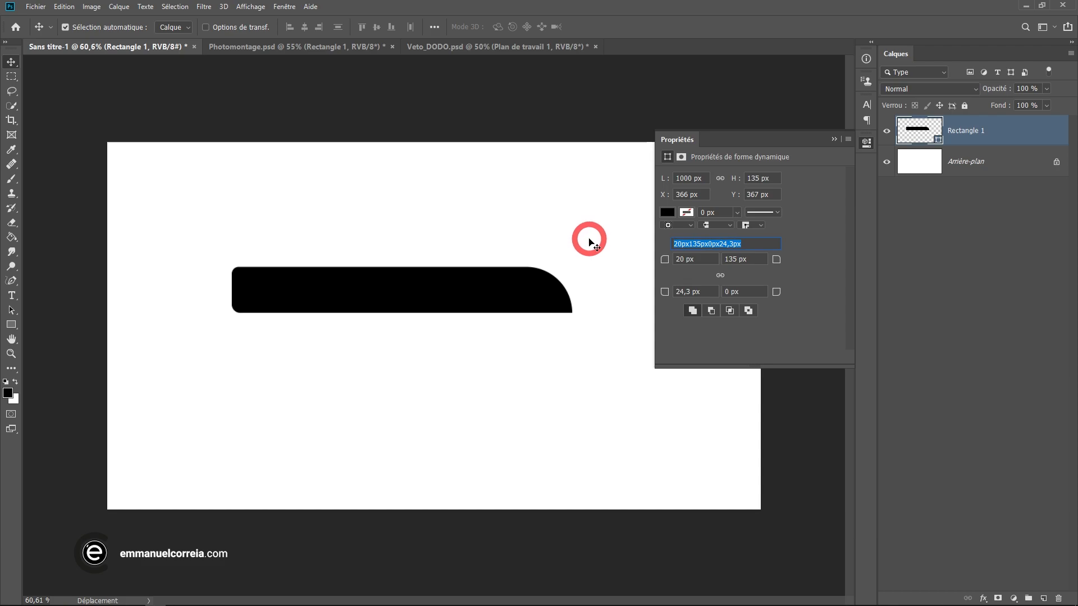
Reset all four corner radii to 0 px, and set the upper-left corner to 50 px and the upper-right corner to 30 px
{"action": "type", "text": "0px0px0px0px"}
{"action": "key", "text": "Tab"}
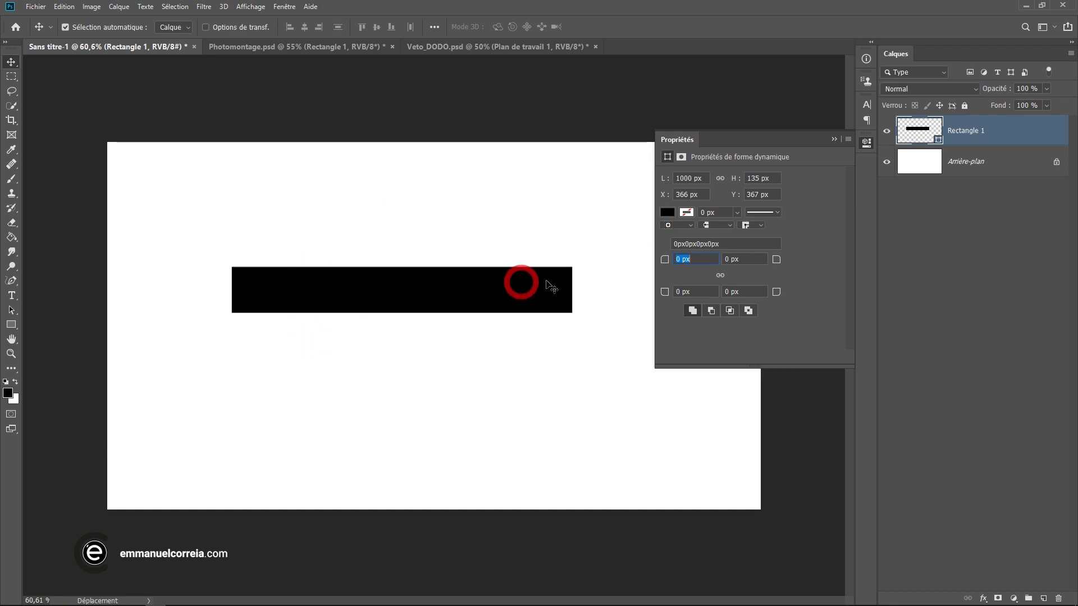
{"action": "left_click_drag", "start_coordinate": [683, 244], "coordinate": [658, 245]}
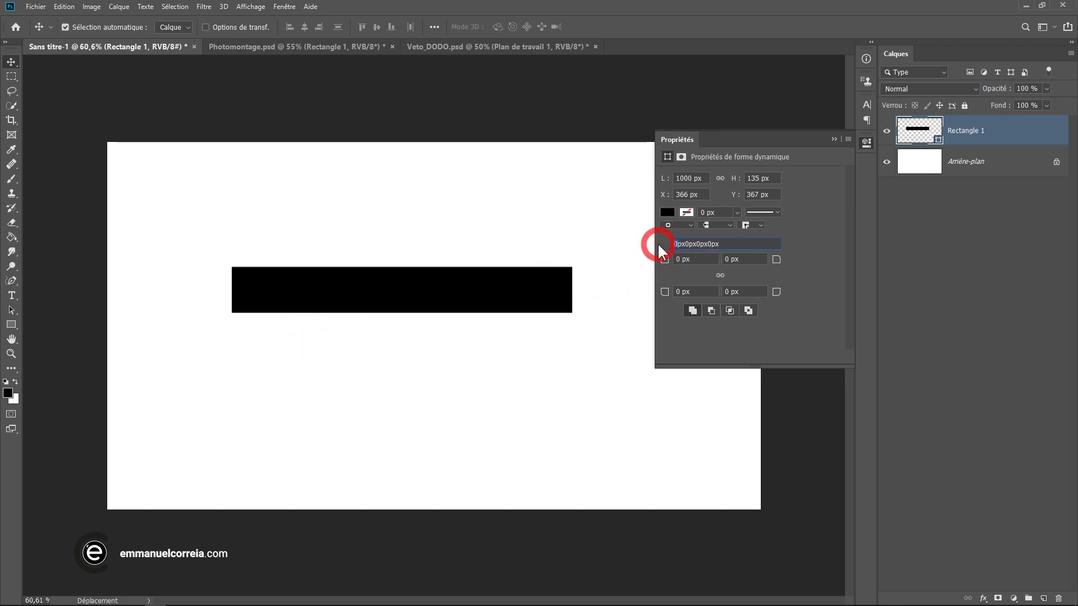
{"action": "type", "text": "50"}
{"action": "key", "text": "Tab"}
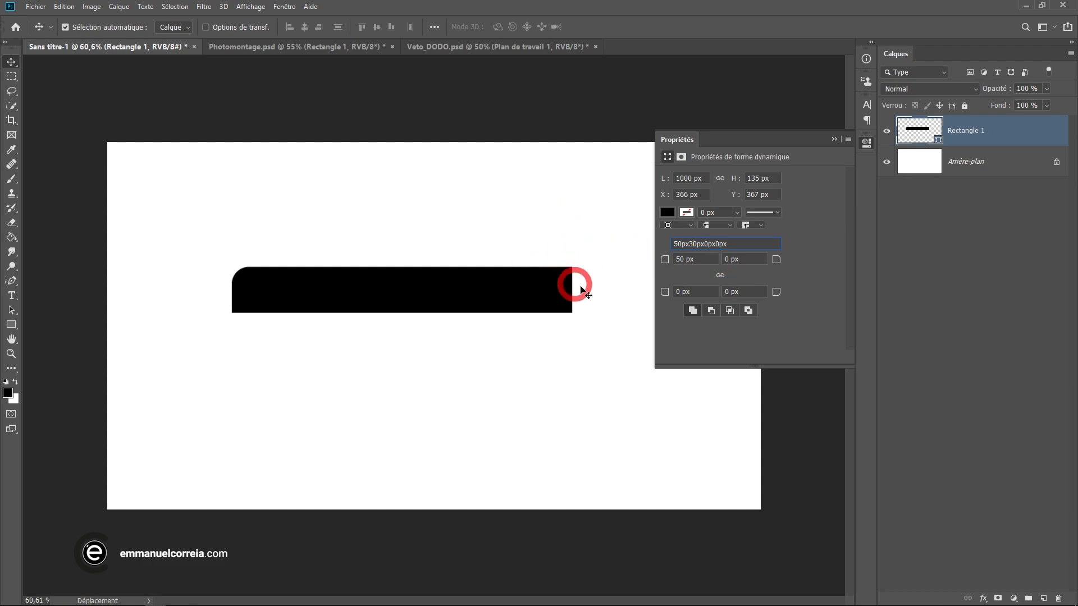
{"action": "key", "text": "Tab"}
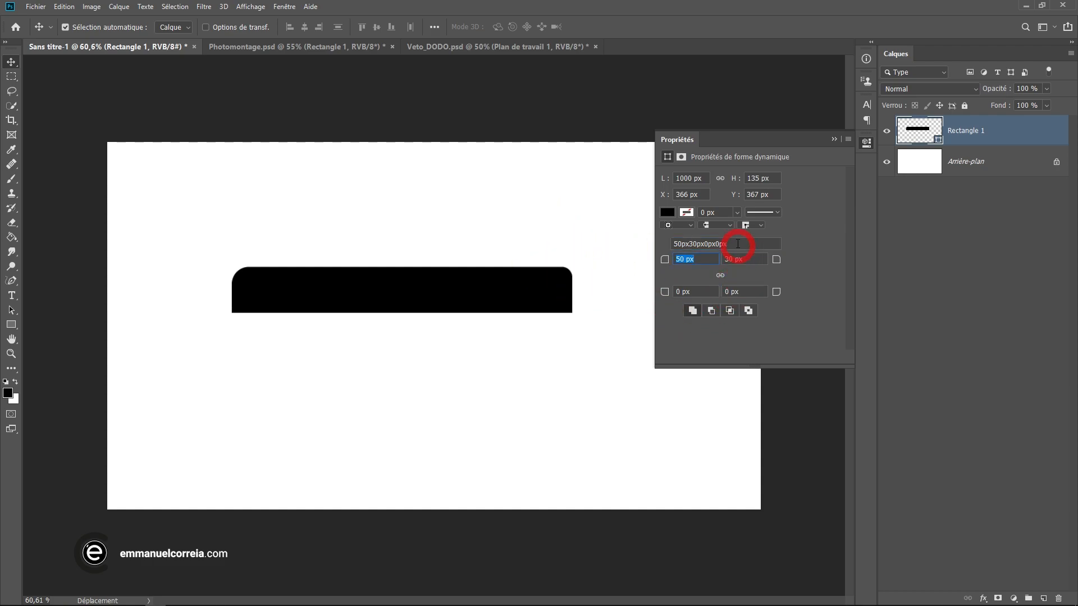
Set the rectangle's lower-right corner radius to 50 px and its lower-left corner radius to 20 px
{"action": "left_click", "coordinate": [709, 243]}
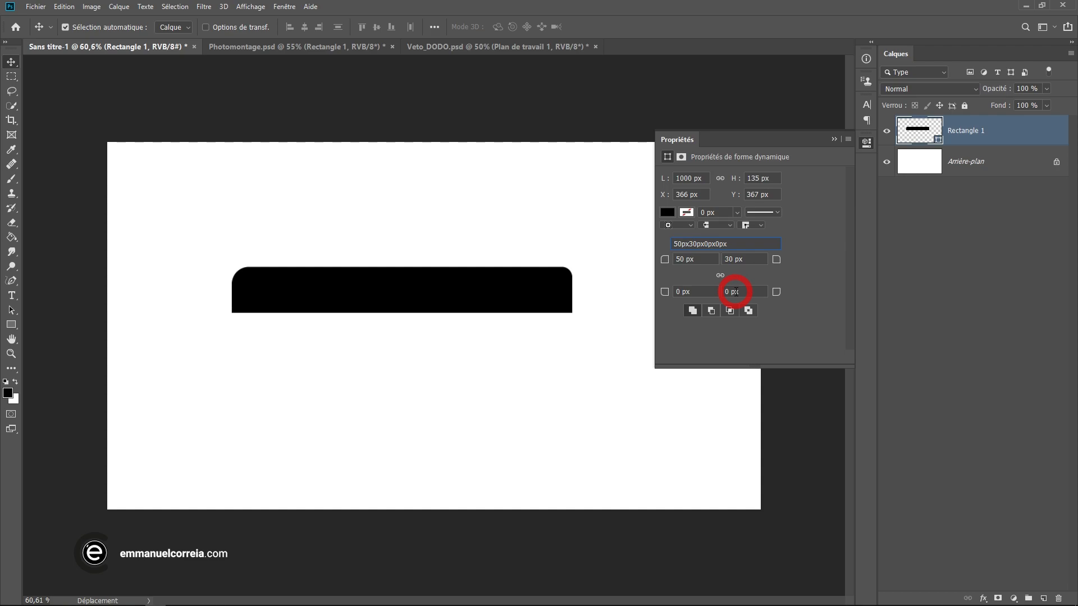
{"action": "type", "text": "5"}
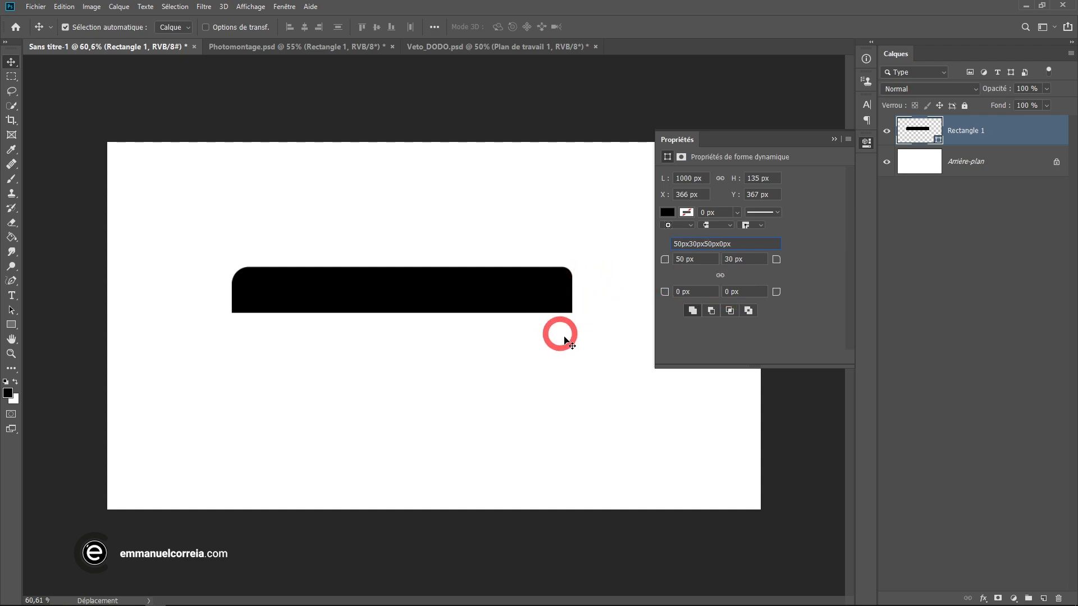
{"action": "key", "text": "Tab"}
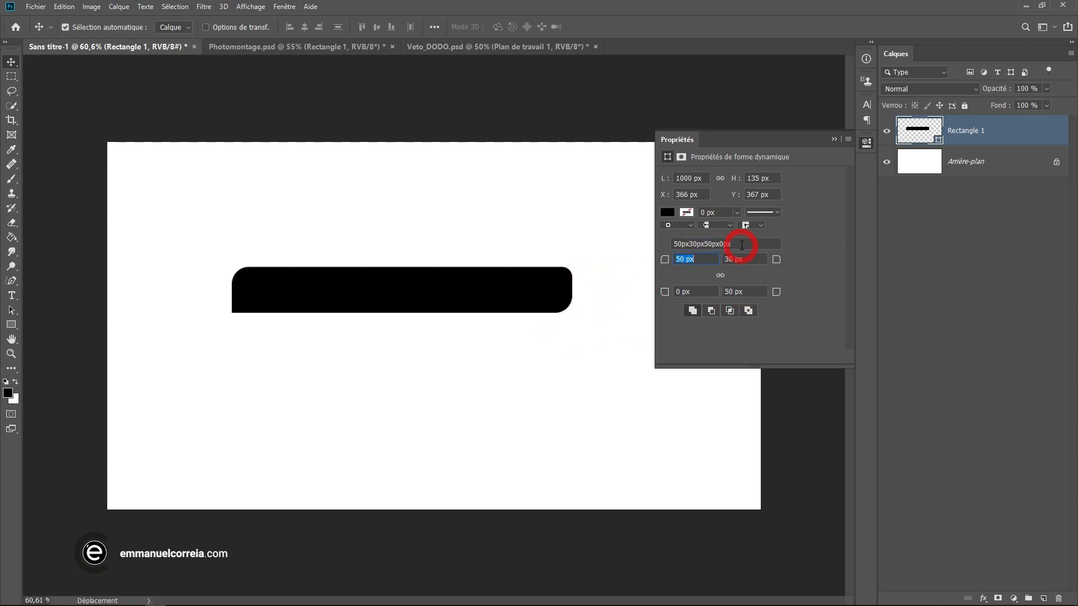
{"action": "left_click_drag", "start_coordinate": [723, 243], "coordinate": [719, 243]}
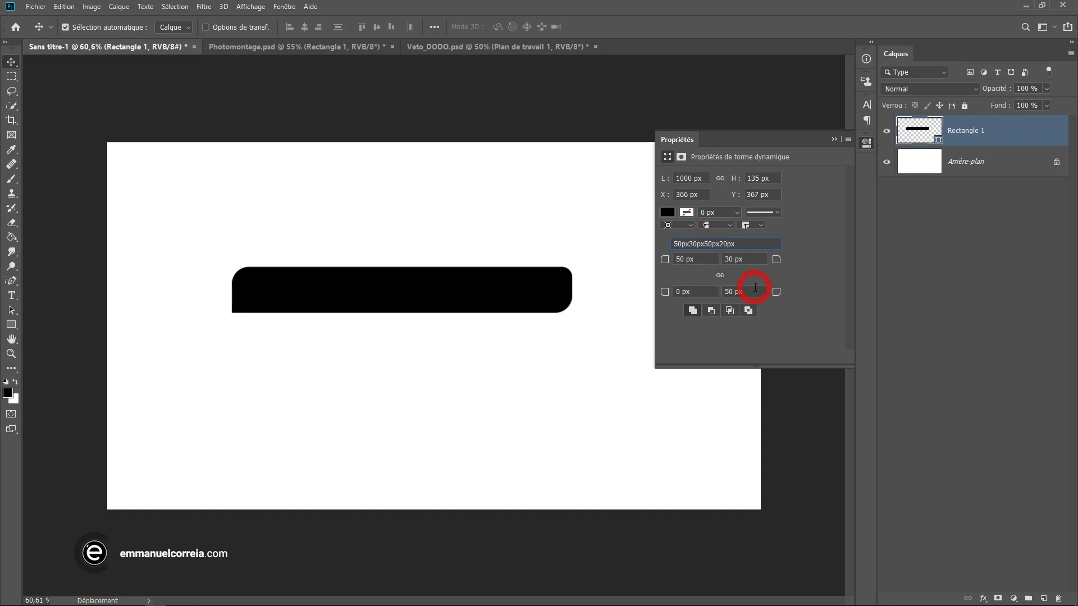
{"action": "key", "text": "Tab"}
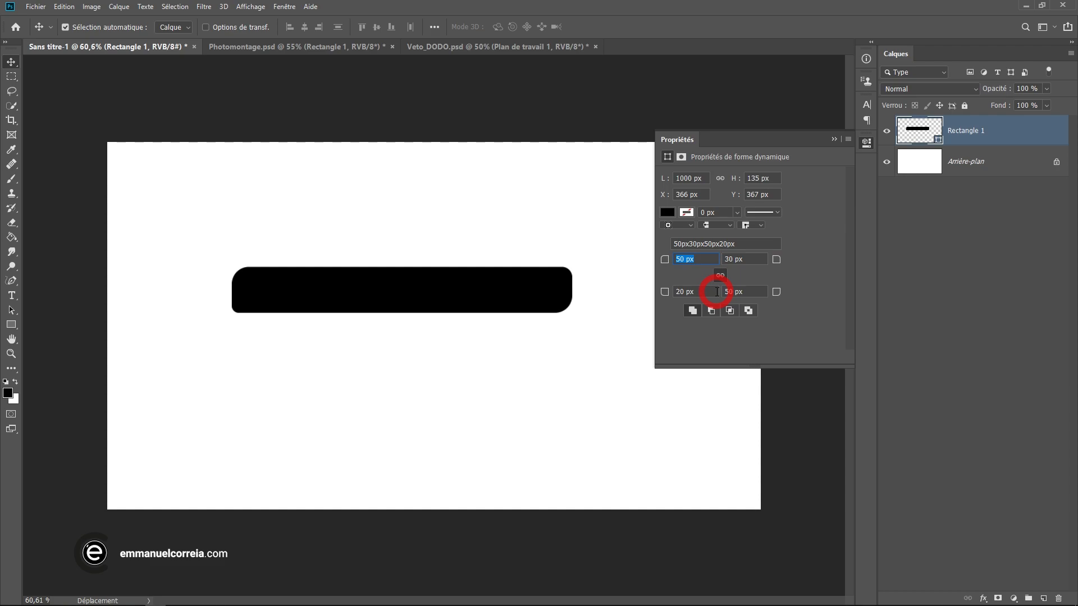
Link the corner radii, raise them together to 63, 43, 63 and 33 px, and move the rectangle to X 340 px, Y 337 px
{"action": "mouse_move", "coordinate": [663, 264]}
{"action": "left_mouse_down"}
{"action": "mouse_move", "coordinate": [680, 261]}
{"action": "mouse_move", "coordinate": [664, 261]}
{"action": "mouse_move", "coordinate": [669, 252]}
{"action": "left_mouse_up"}
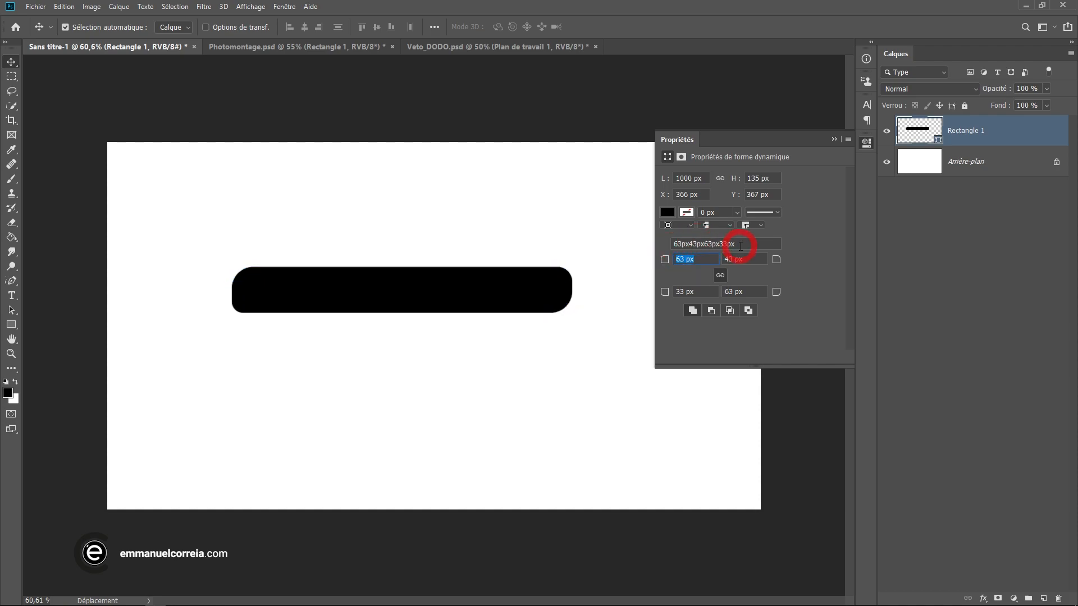
{"action": "left_click_drag", "start_coordinate": [737, 244], "coordinate": [644, 235]}
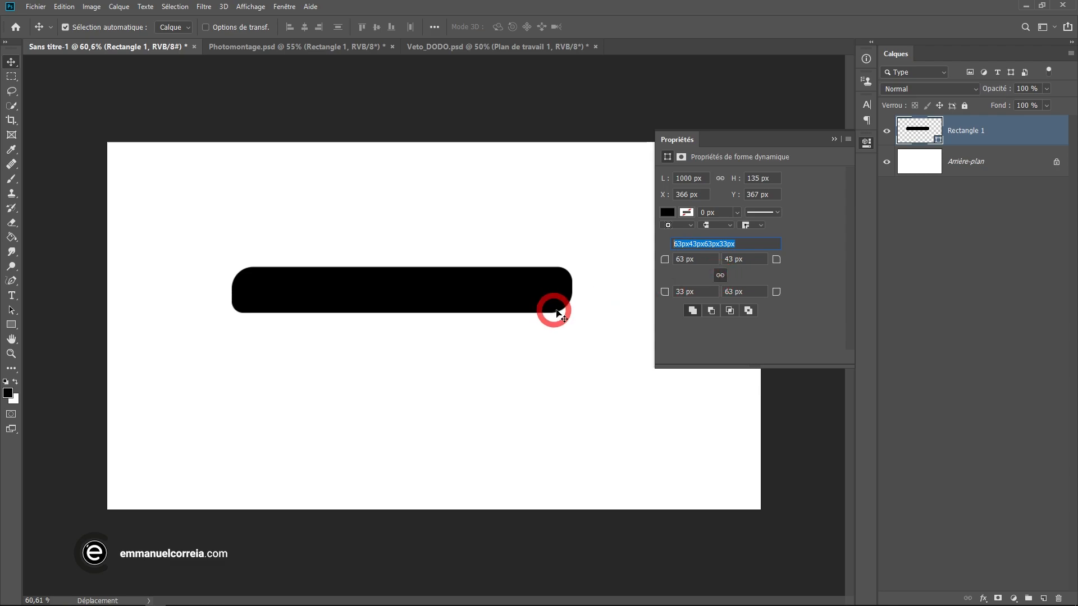
{"action": "left_click_drag", "start_coordinate": [399, 304], "coordinate": [390, 294]}
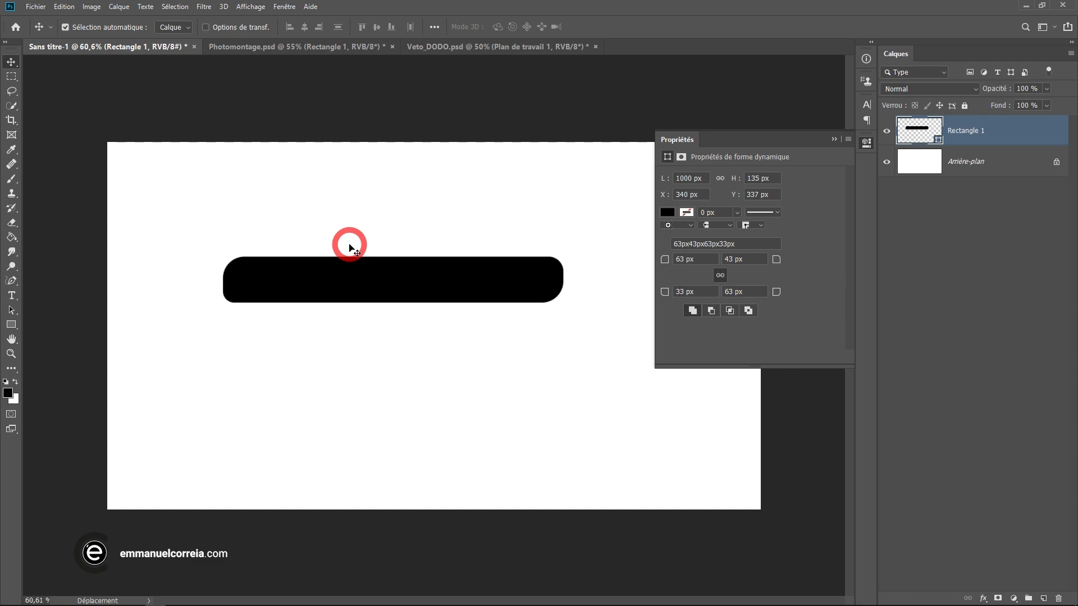
Rotate the rectangle about -9,11° with Free Transform and move it slightly up and to the left on the canvas
{"action": "left_click", "coordinate": [64, 6]}
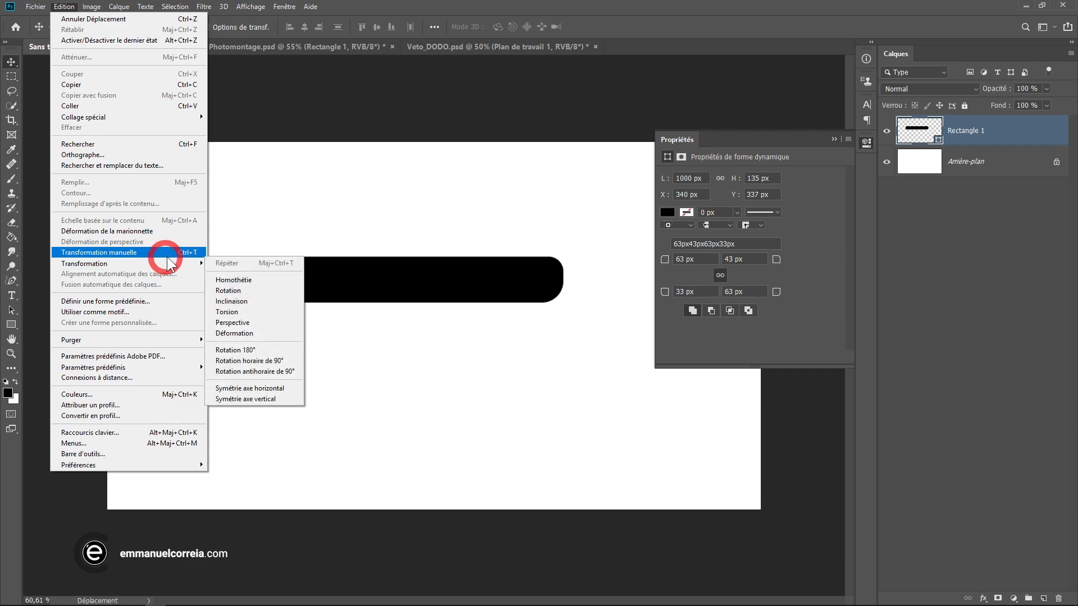
{"action": "left_click", "coordinate": [173, 259]}
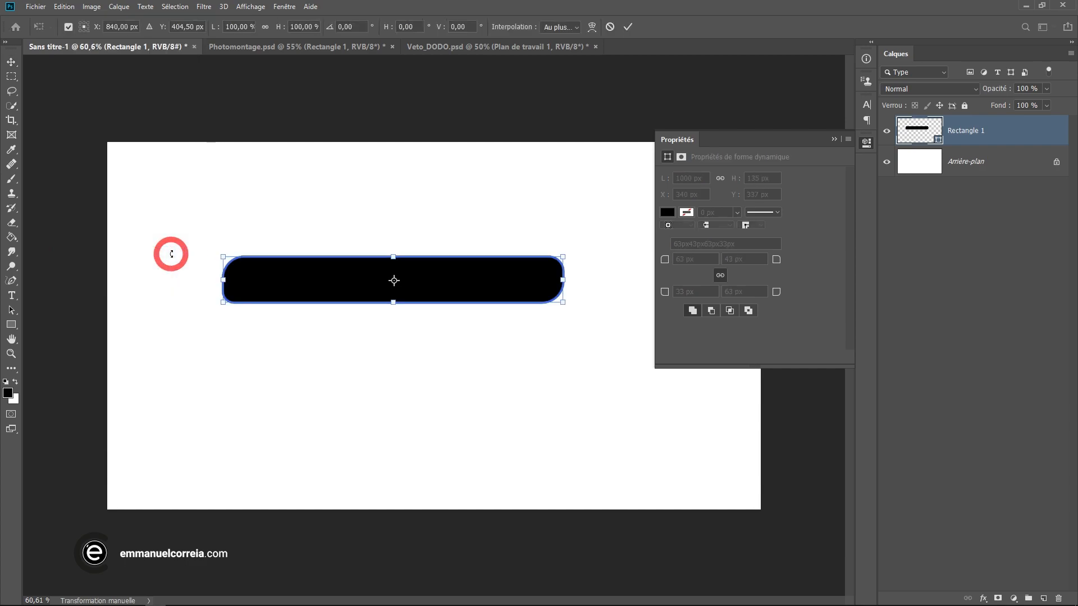
{"action": "left_click_drag", "start_coordinate": [212, 236], "coordinate": [211, 265]}
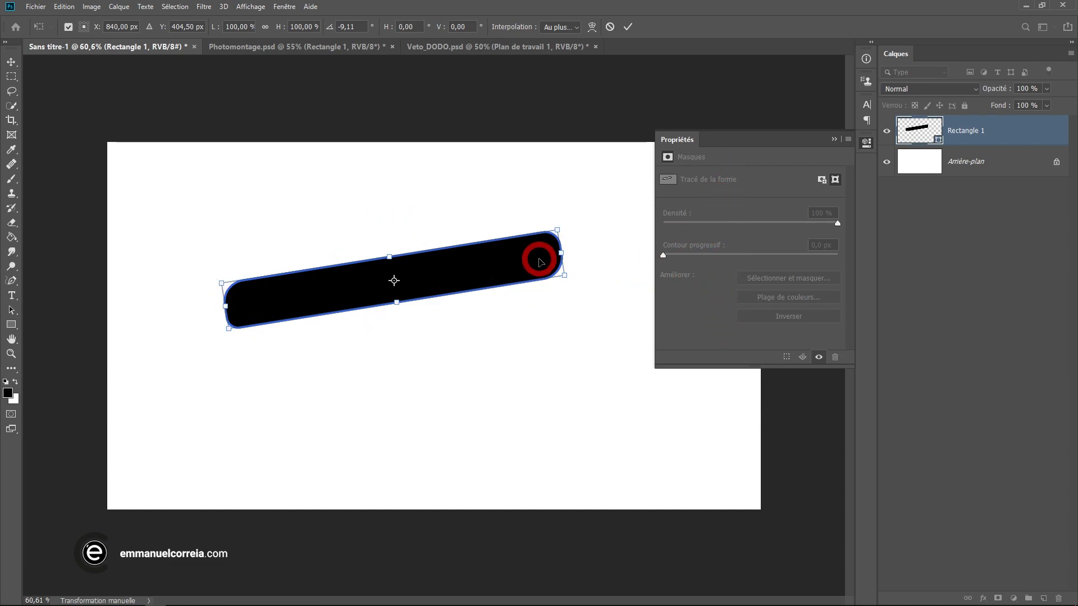
{"action": "key", "text": "Return"}
{"action": "left_click_drag", "start_coordinate": [466, 272], "coordinate": [436, 272]}
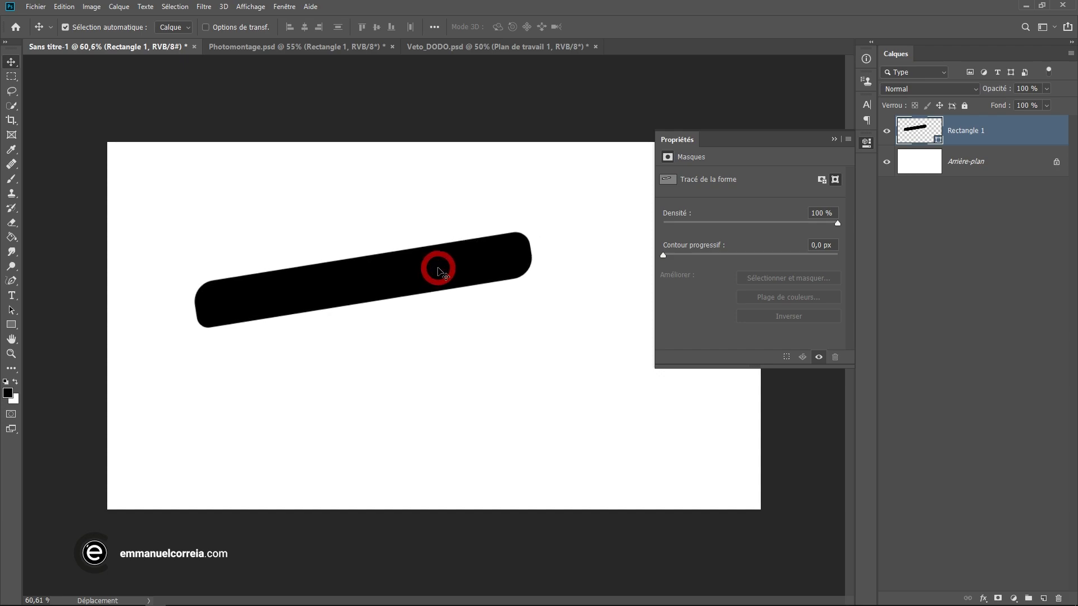
{"action": "left_click_drag", "start_coordinate": [439, 274], "coordinate": [465, 241]}
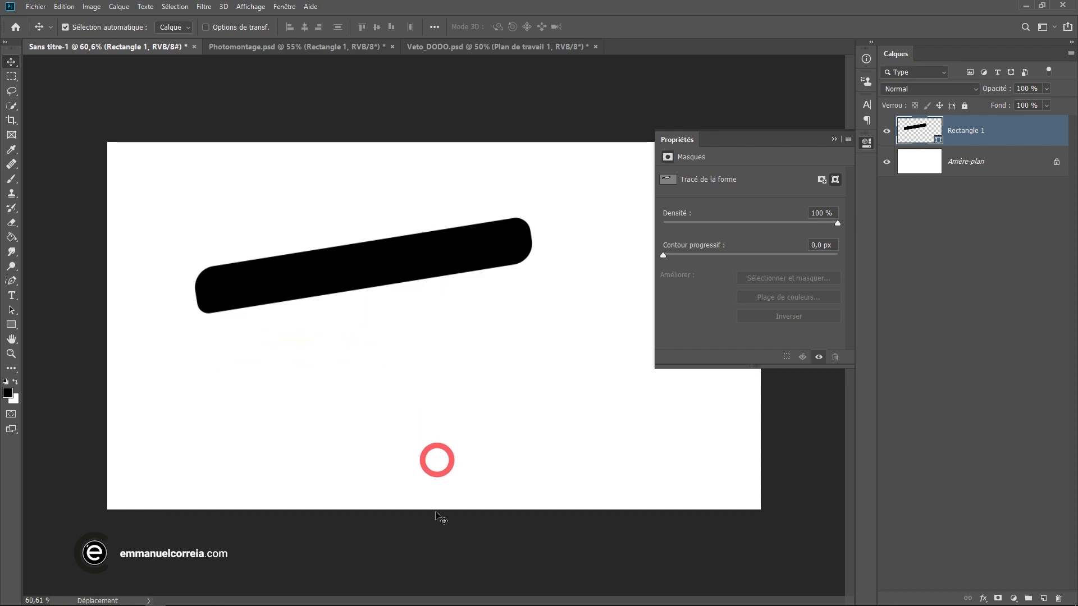
Delete the rotated shape and draw a rounded rectangle about 996 × 750 px with a 100 px corner radius
{"action": "key", "text": "Delete"}
{"action": "left_click", "coordinate": [12, 326]}
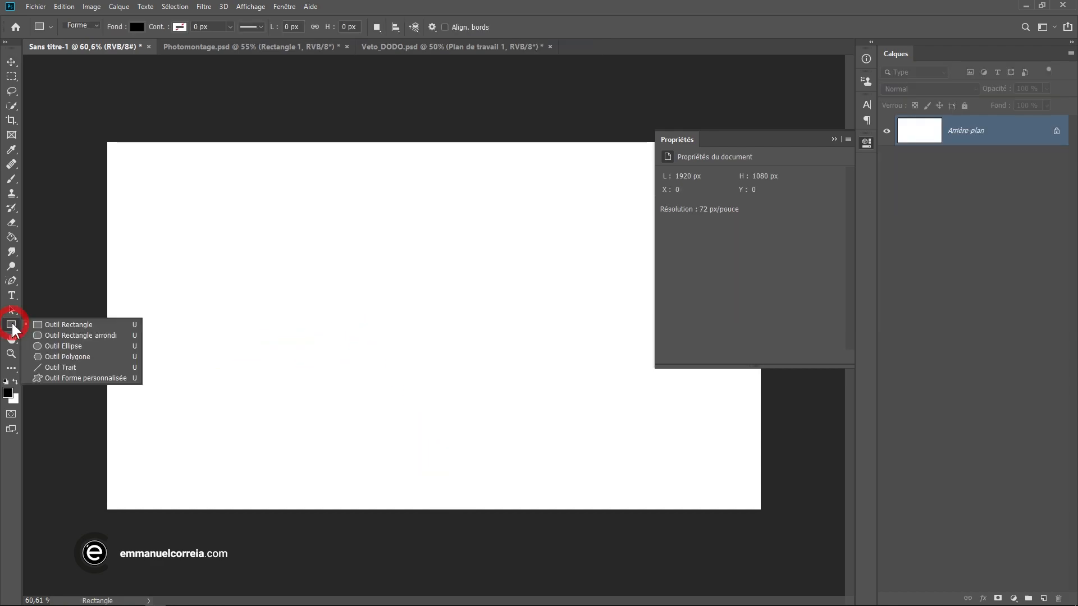
{"action": "left_click", "coordinate": [127, 335]}
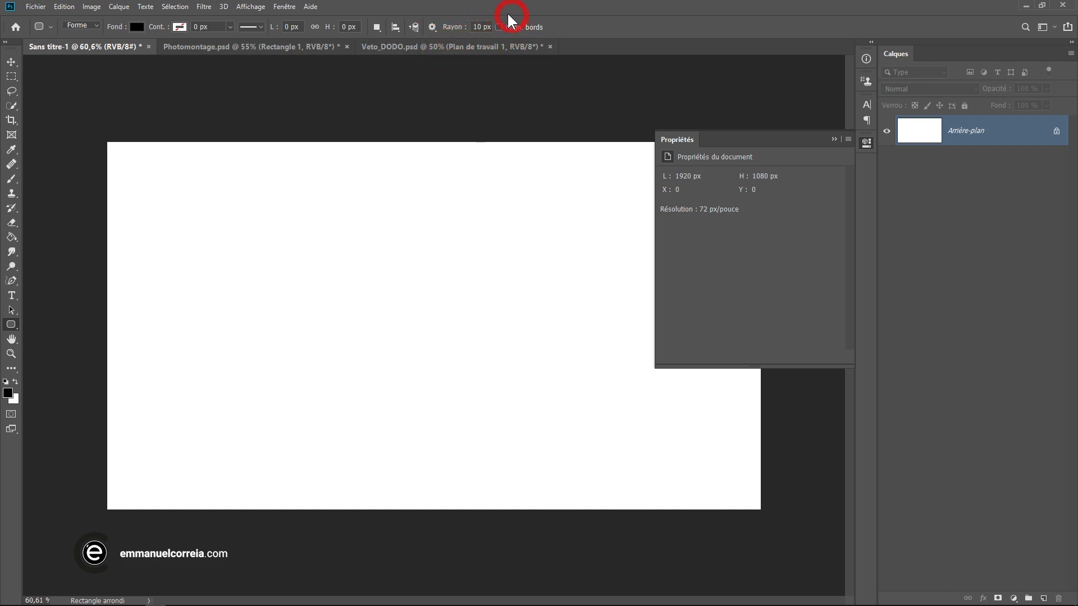
{"action": "double_click", "coordinate": [481, 29]}
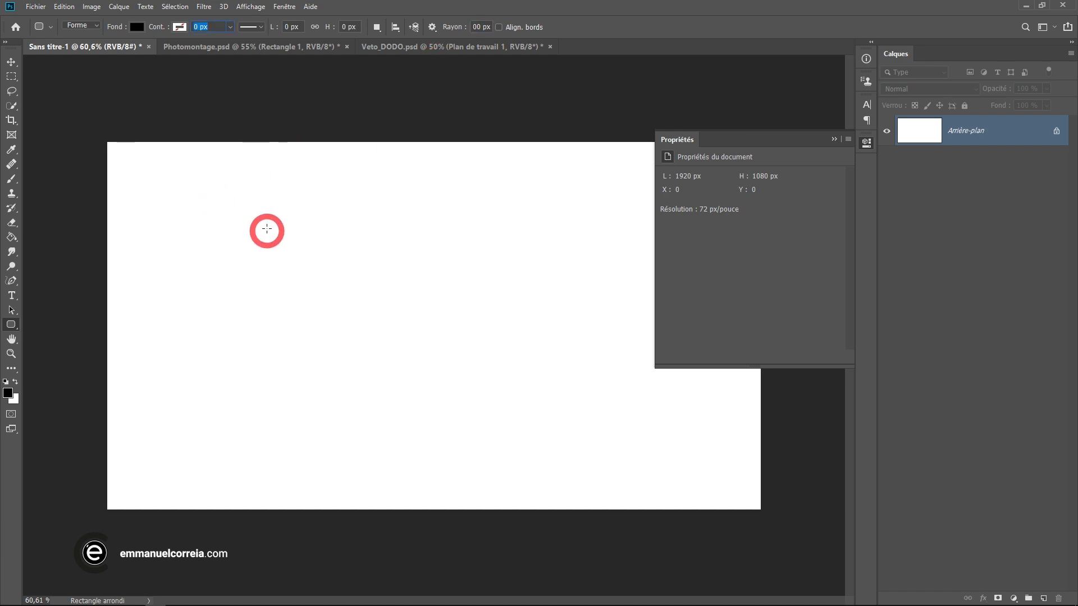
{"action": "left_click_drag", "start_coordinate": [238, 195], "coordinate": [577, 451]}
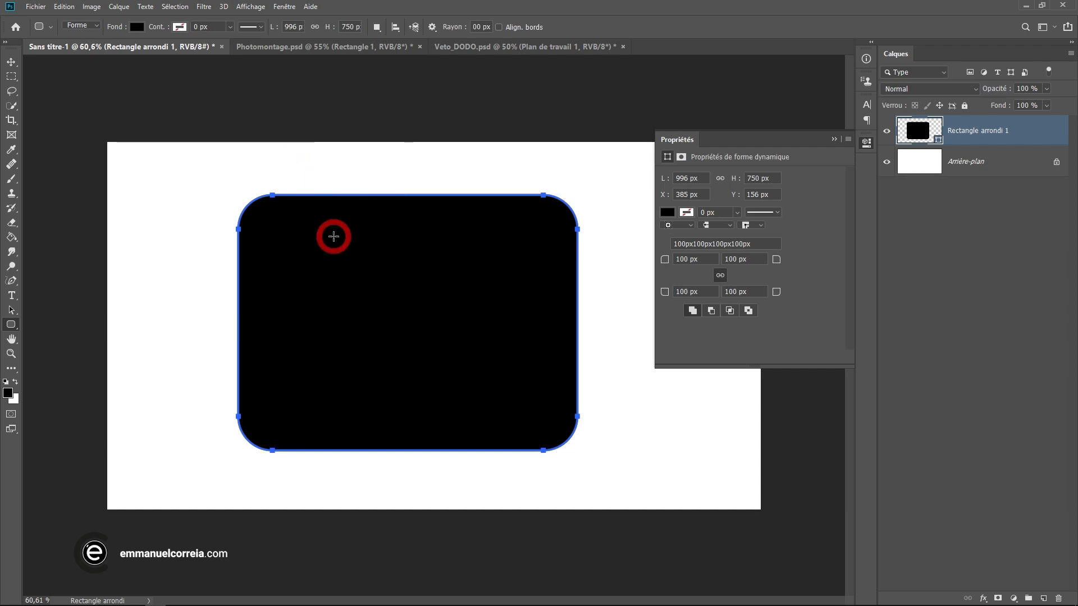
Review the Rounded Rectangle tool's path options and delete the rounded rectangle layer
{"action": "left_click", "coordinate": [431, 27]}
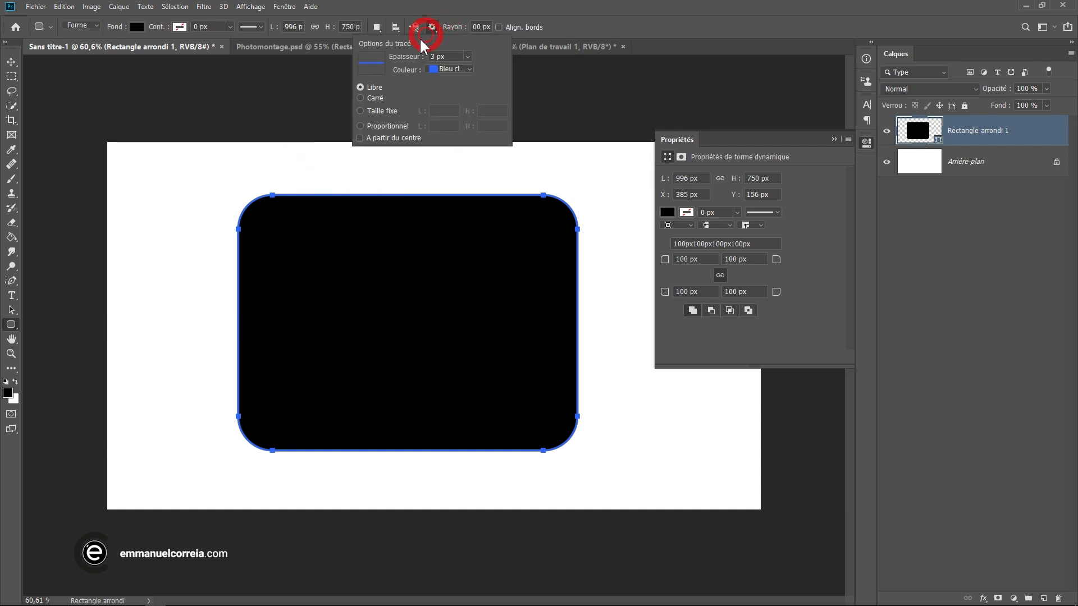
{"action": "left_click", "coordinate": [594, 7]}
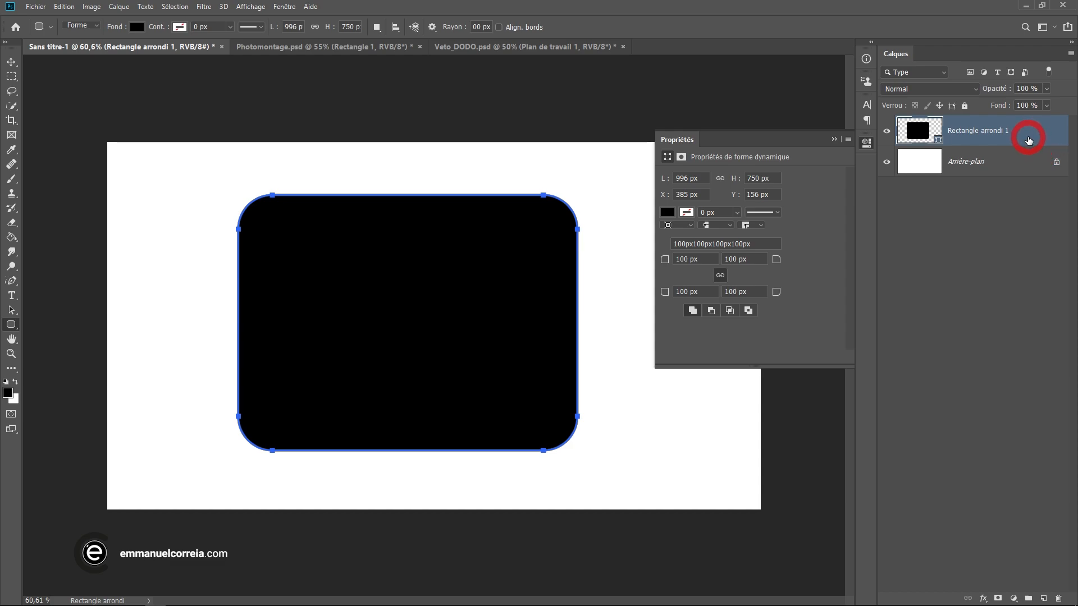
{"action": "left_click_drag", "start_coordinate": [1029, 140], "coordinate": [1059, 598]}
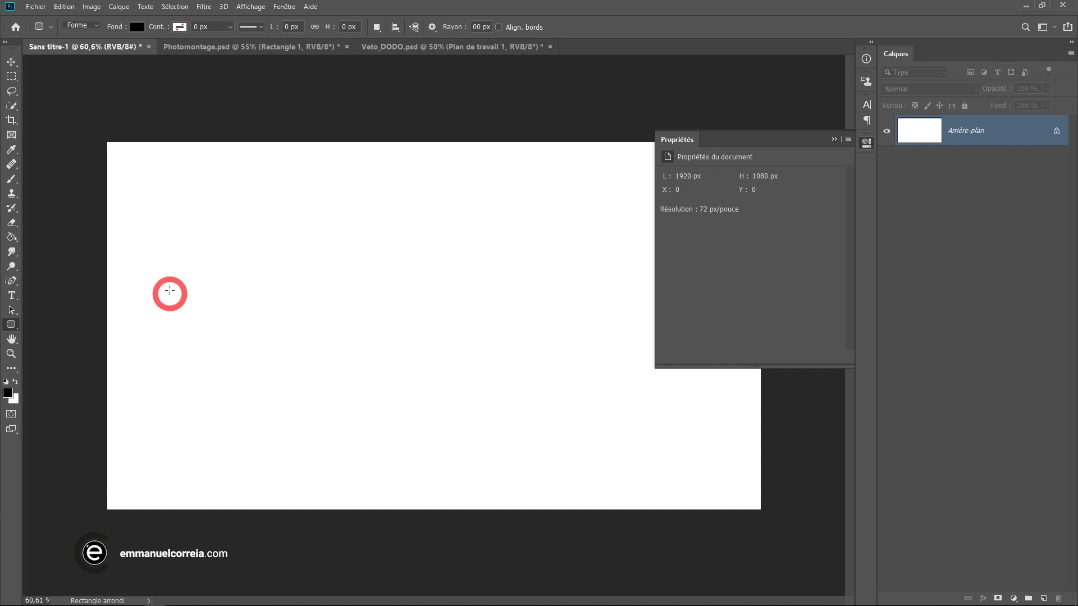
Draw a flat ellipse about 600 × 102 px in the canvas's upper-left area, and preview and cancel creating one by exact dimensions
{"action": "left_click_drag", "start_coordinate": [11, 324], "coordinate": [61, 347]}
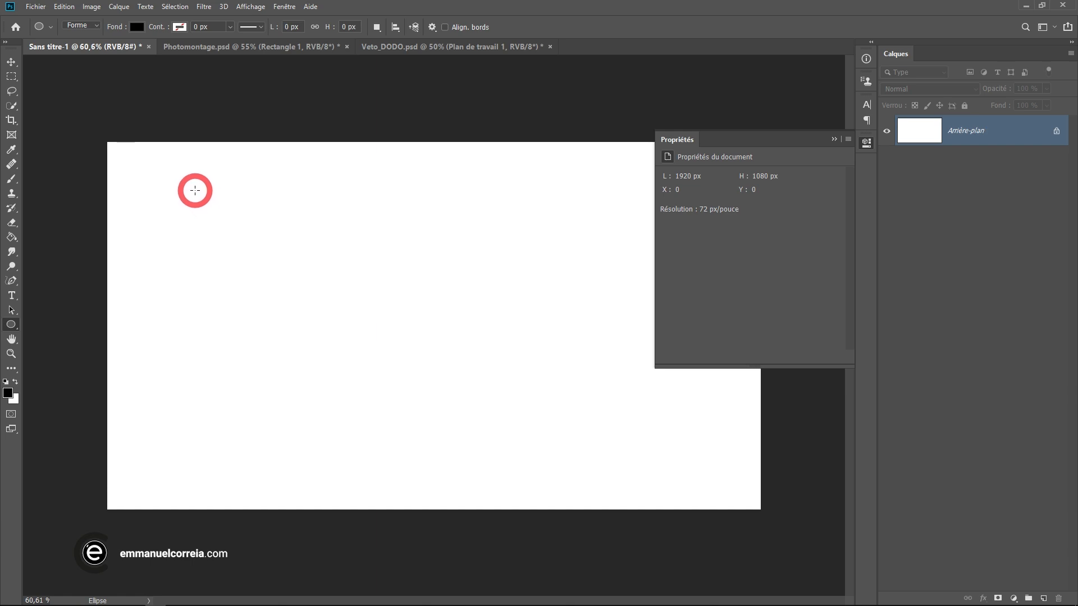
{"action": "left_click_drag", "start_coordinate": [195, 191], "coordinate": [401, 223]}
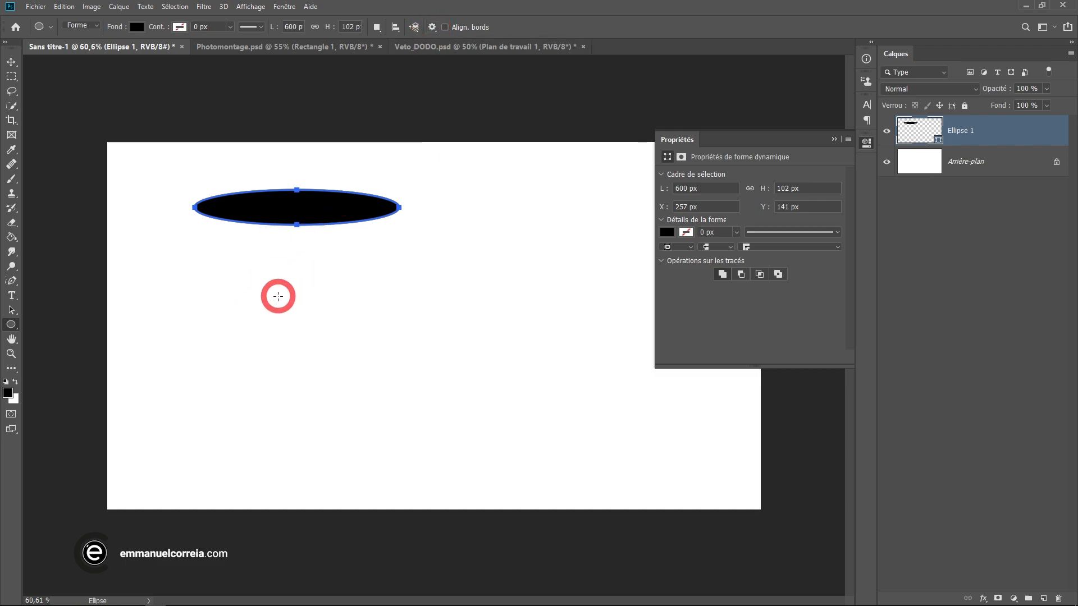
{"action": "left_click", "coordinate": [394, 312]}
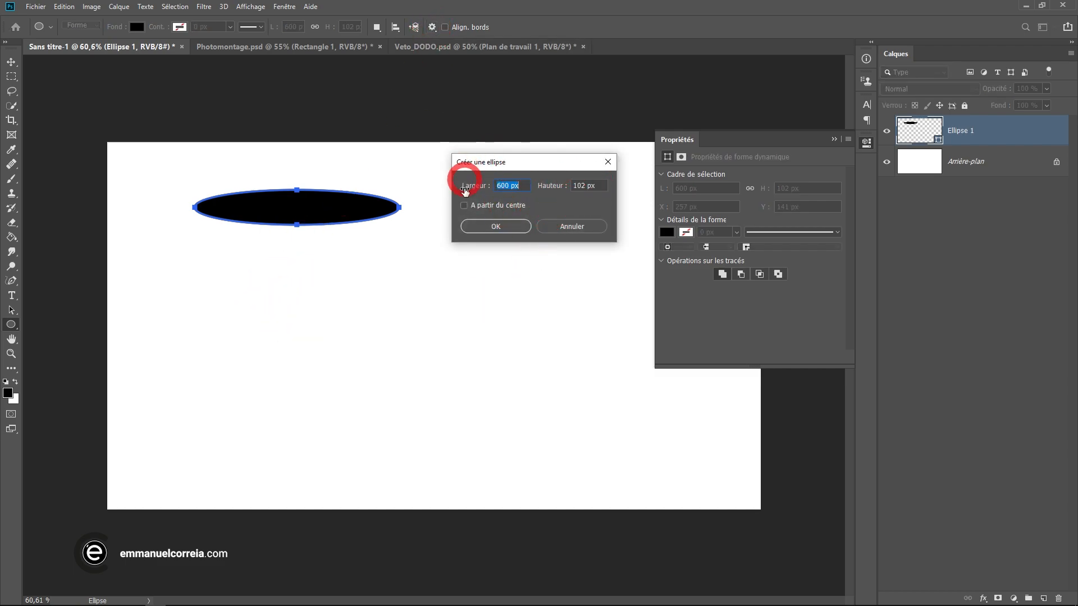
{"action": "left_click", "coordinate": [574, 227]}
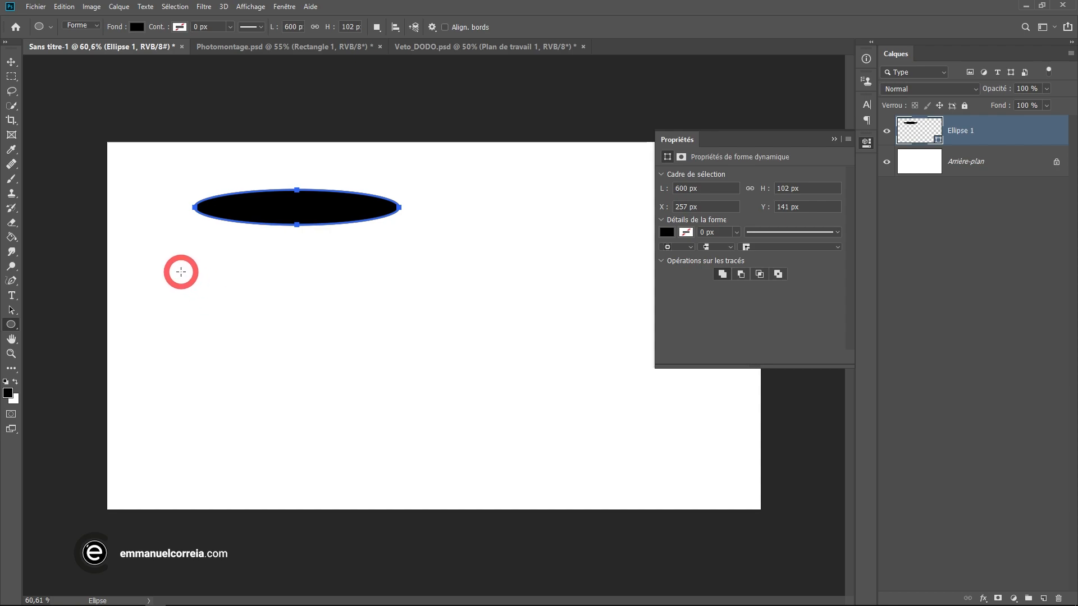
Draw a circle about 221 px wide below the ellipse and another about 218 px from its centre, and review the Ellipse tool's path options
{"action": "left_click_drag", "start_coordinate": [181, 271], "coordinate": [296, 339]}
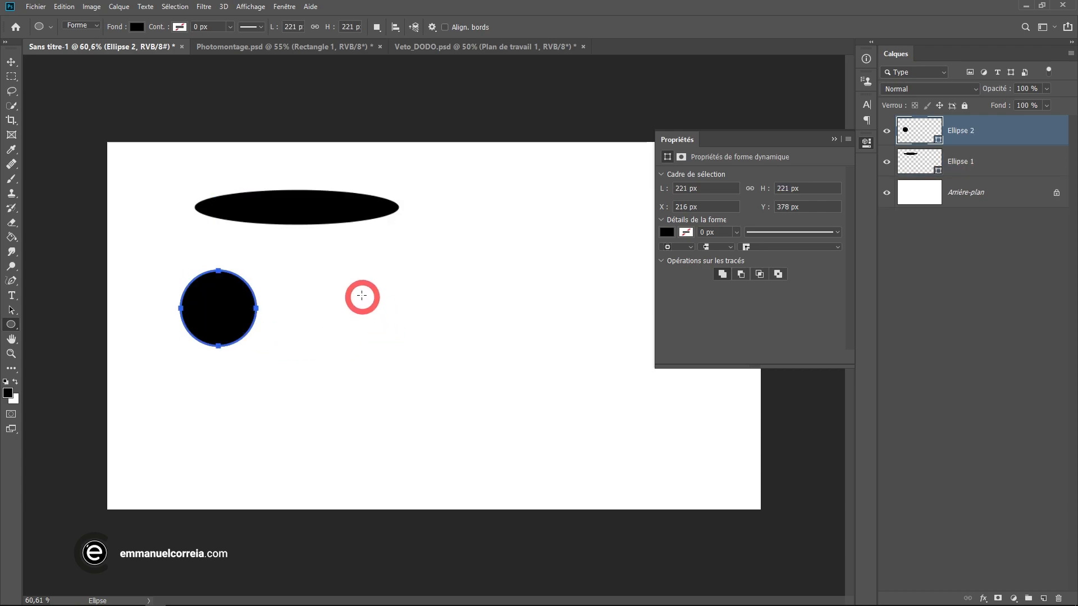
{"action": "left_click_drag", "start_coordinate": [361, 294], "coordinate": [418, 330]}
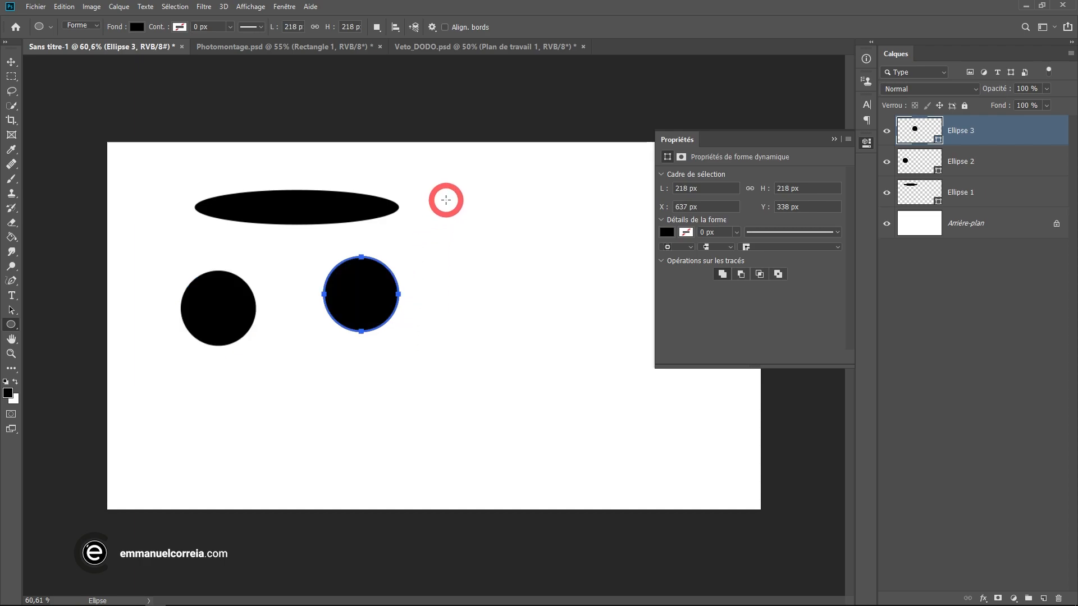
{"action": "left_click", "coordinate": [432, 27]}
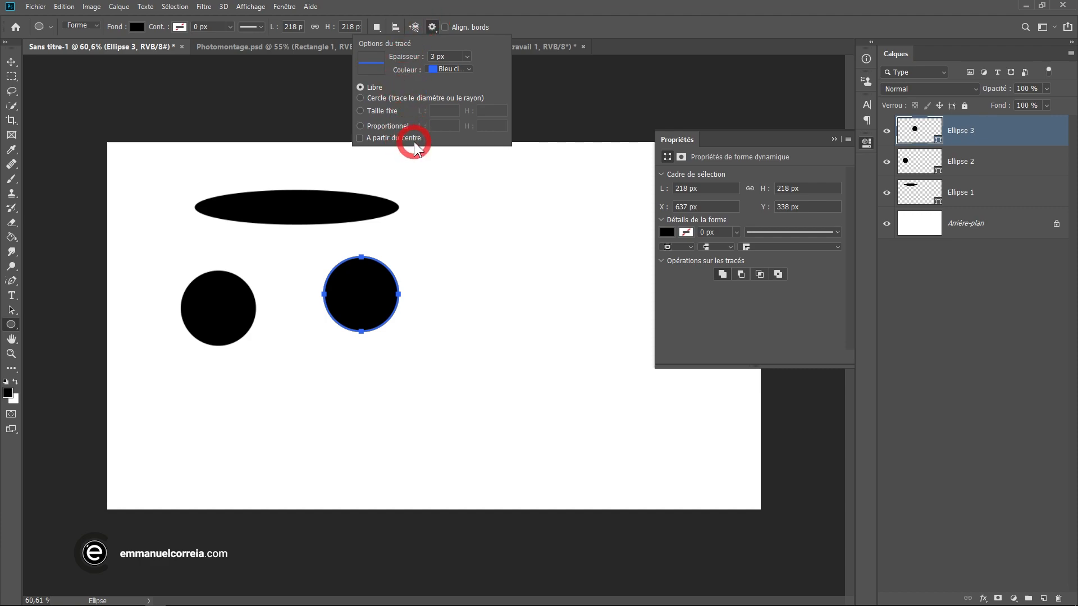
{"action": "left_click", "coordinate": [721, 330]}
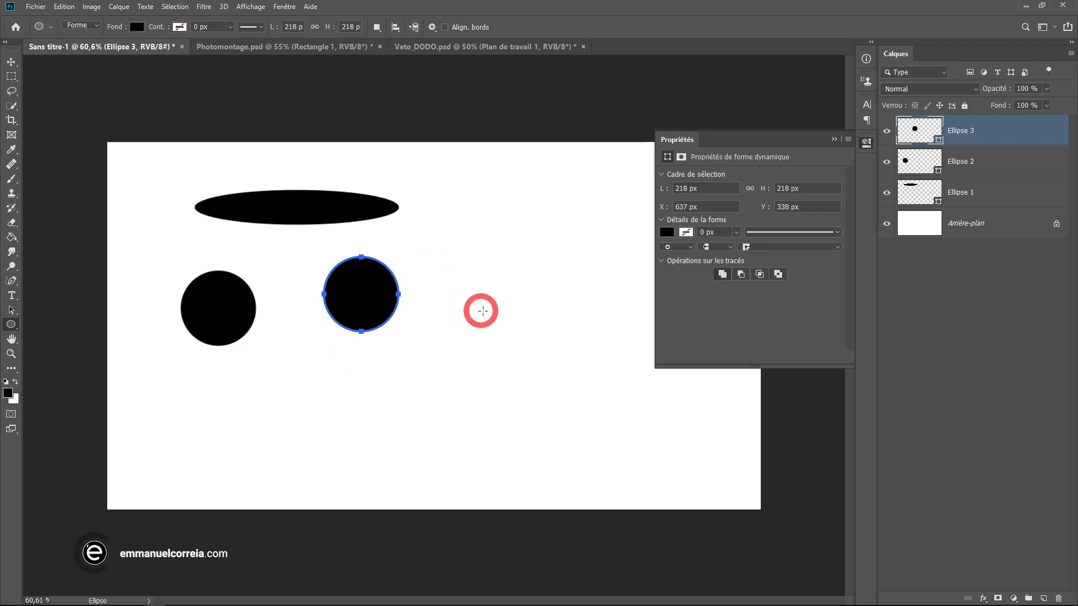
Delete all three ellipse layers and switch to the Polygon tool
{"action": "left_click", "coordinate": [999, 195], "text": "shift"}
{"action": "key", "text": "Delete"}
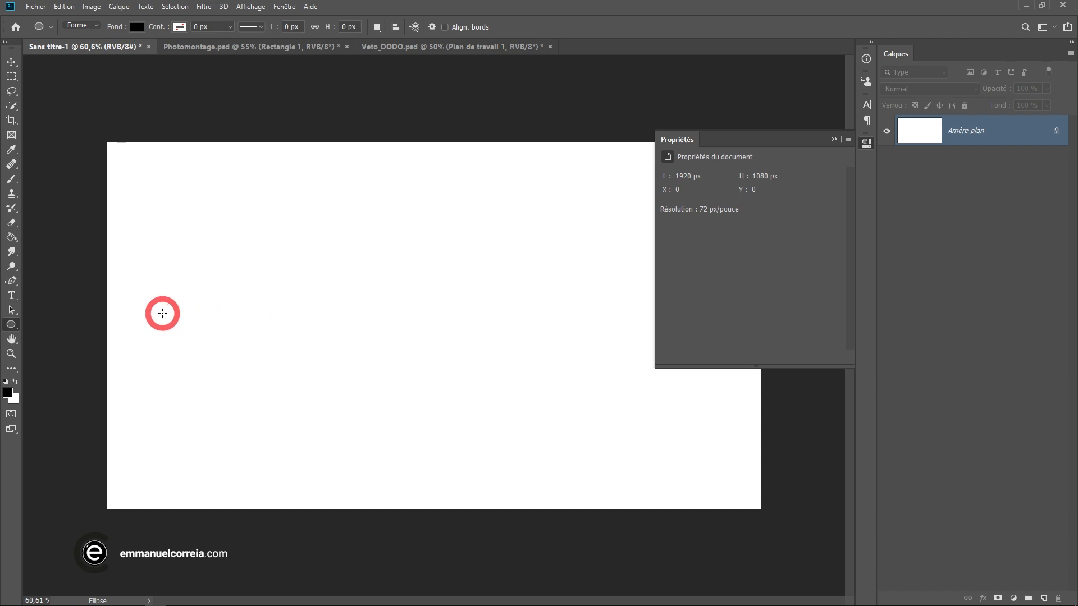
{"action": "left_click", "coordinate": [11, 326]}
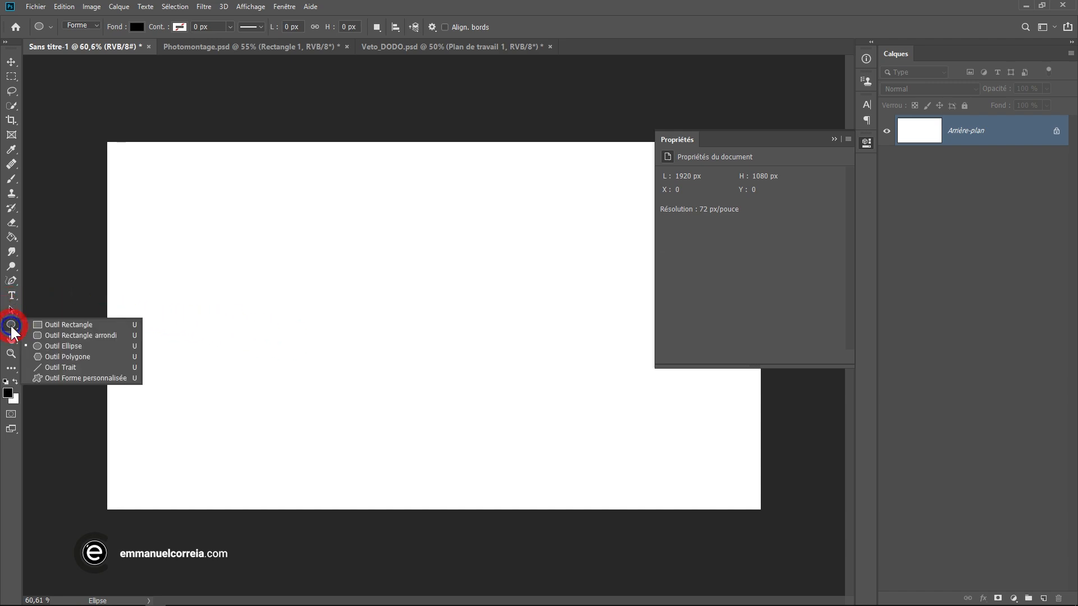
{"action": "left_click", "coordinate": [101, 356]}
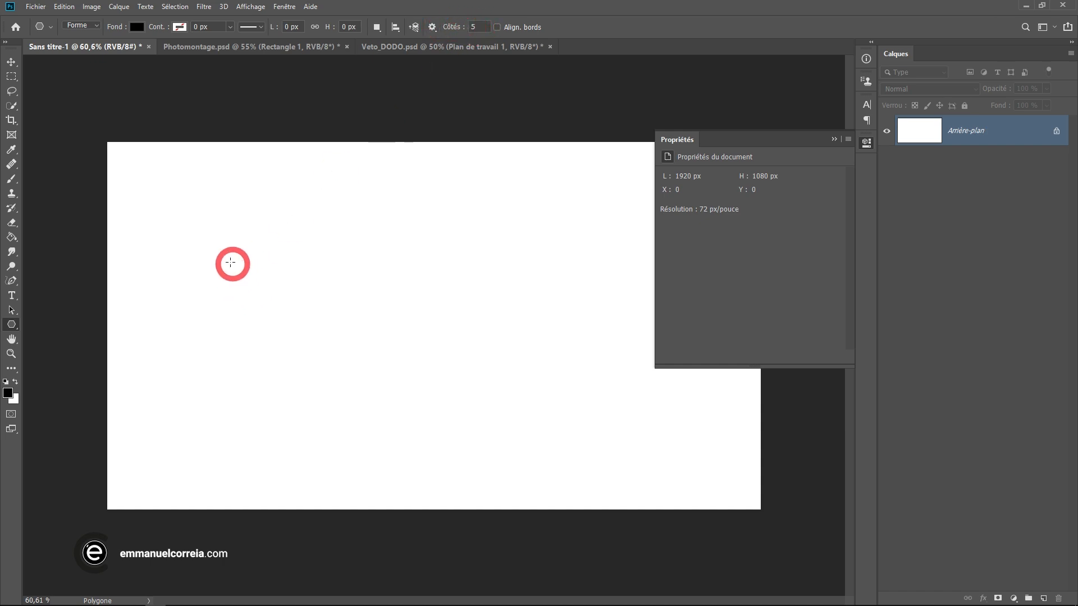
Draw a pentagon about 322 × 339 px in the canvas's upper-left area and a three-sided polygon about 292 × 337 px beside it
{"action": "left_click_drag", "start_coordinate": [248, 248], "coordinate": [309, 239]}
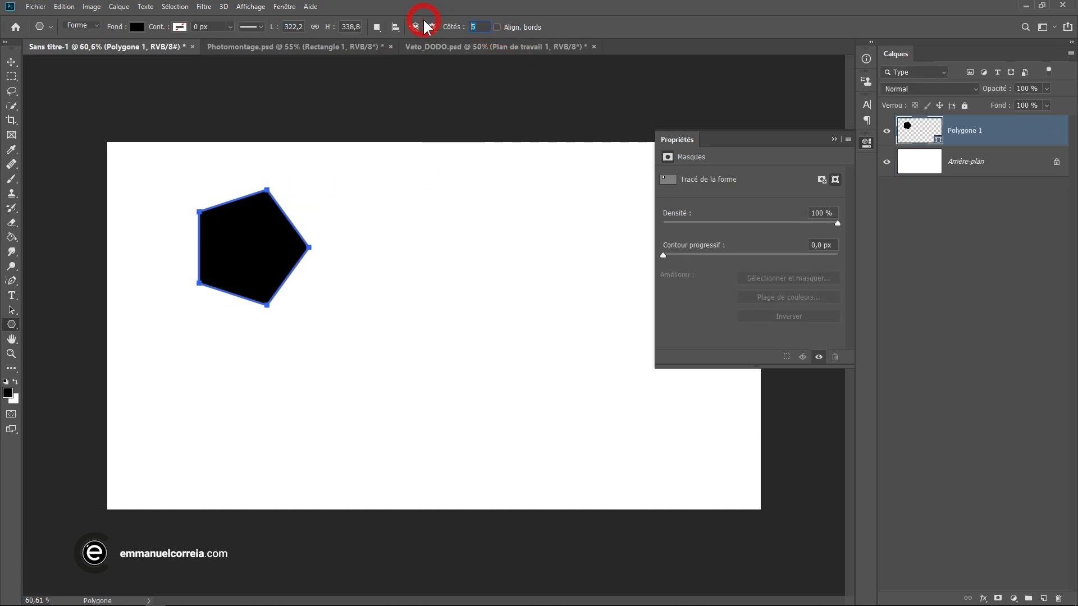
{"action": "type", "text": "3"}
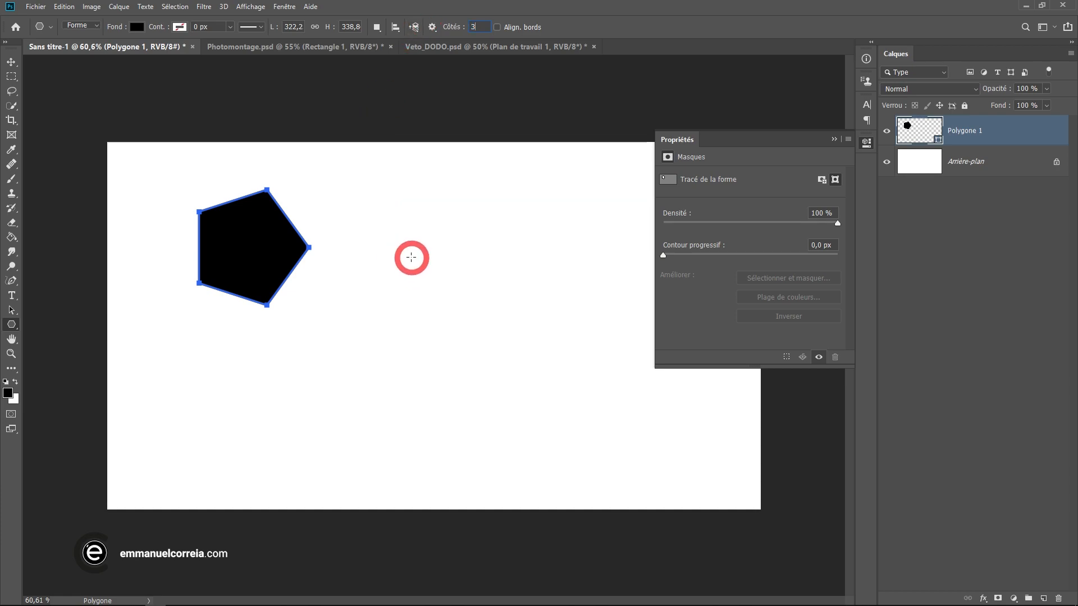
{"action": "left_click_drag", "start_coordinate": [397, 212], "coordinate": [462, 241]}
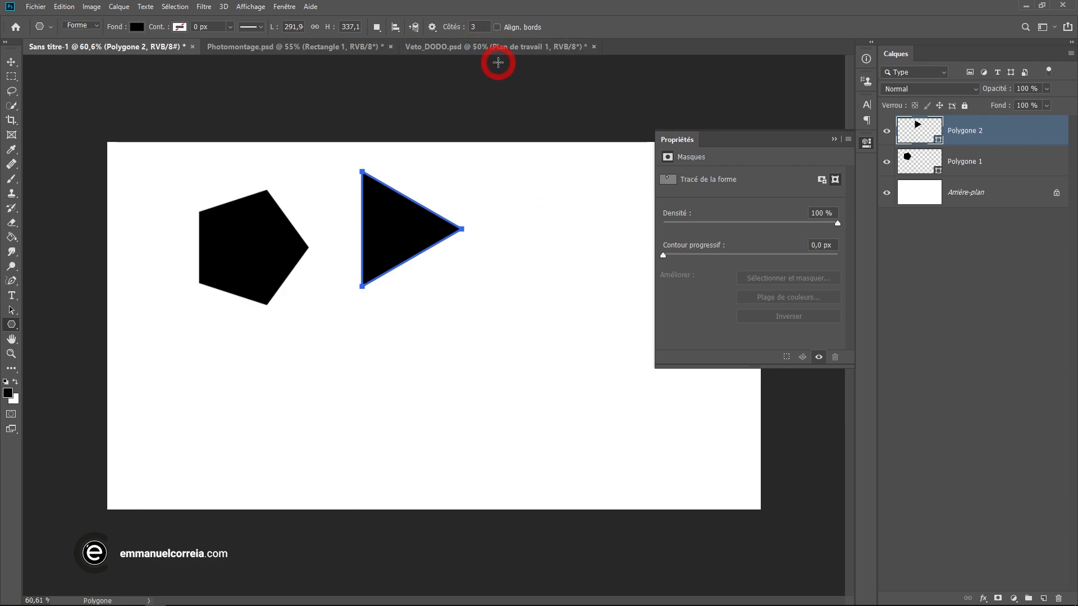
Enable the star option with sides indented by 10% and draw a three-pointed star about 282 × 326 px below the pentagon
{"action": "left_click", "coordinate": [432, 28]}
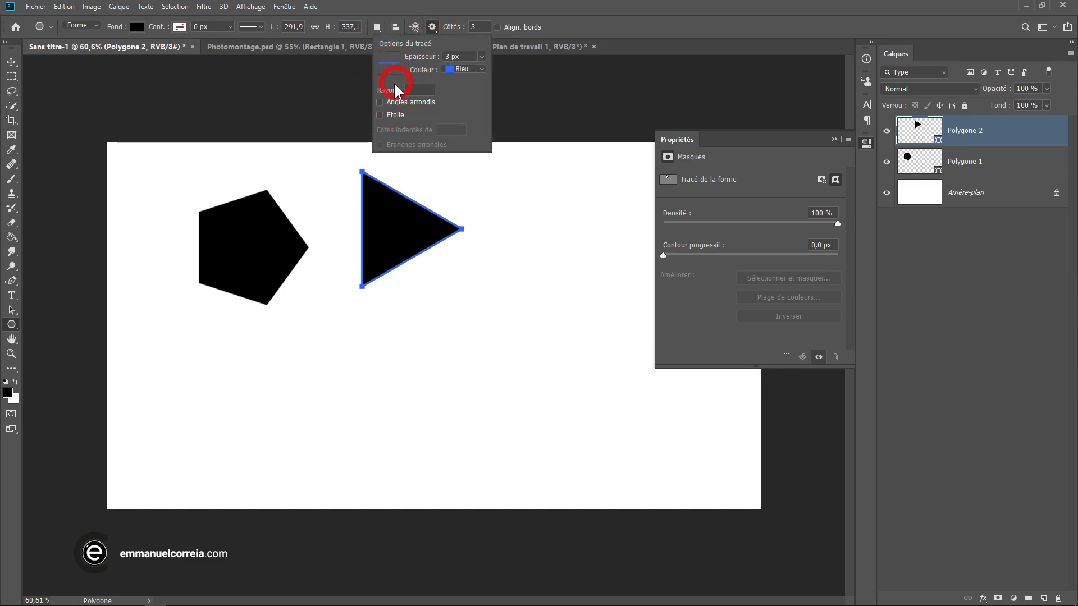
{"action": "left_click", "coordinate": [381, 115]}
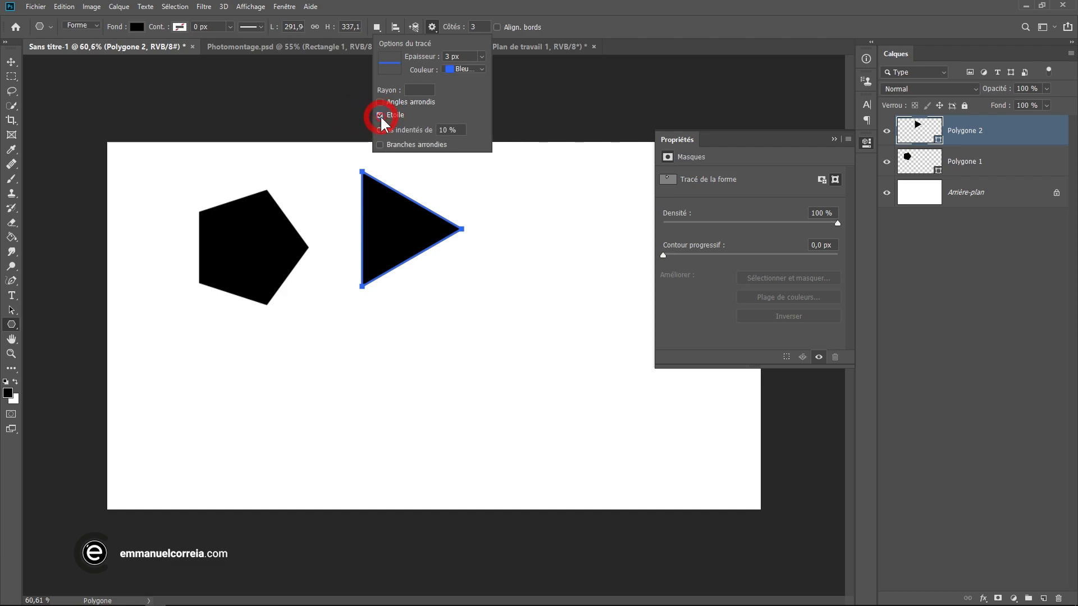
{"action": "left_click", "coordinate": [458, 132]}
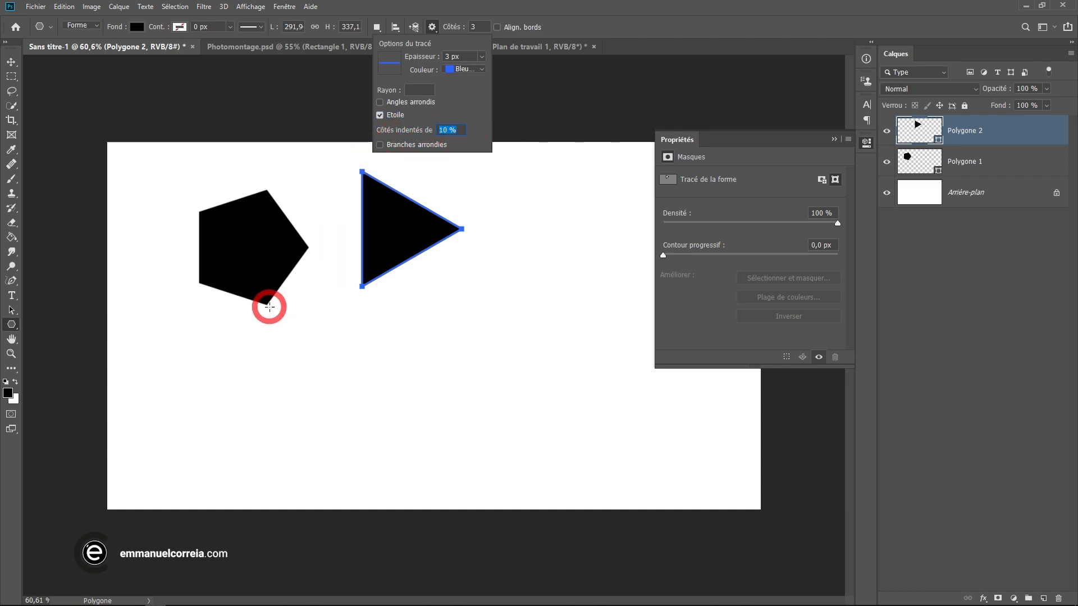
{"action": "left_click_drag", "start_coordinate": [278, 377], "coordinate": [357, 402]}
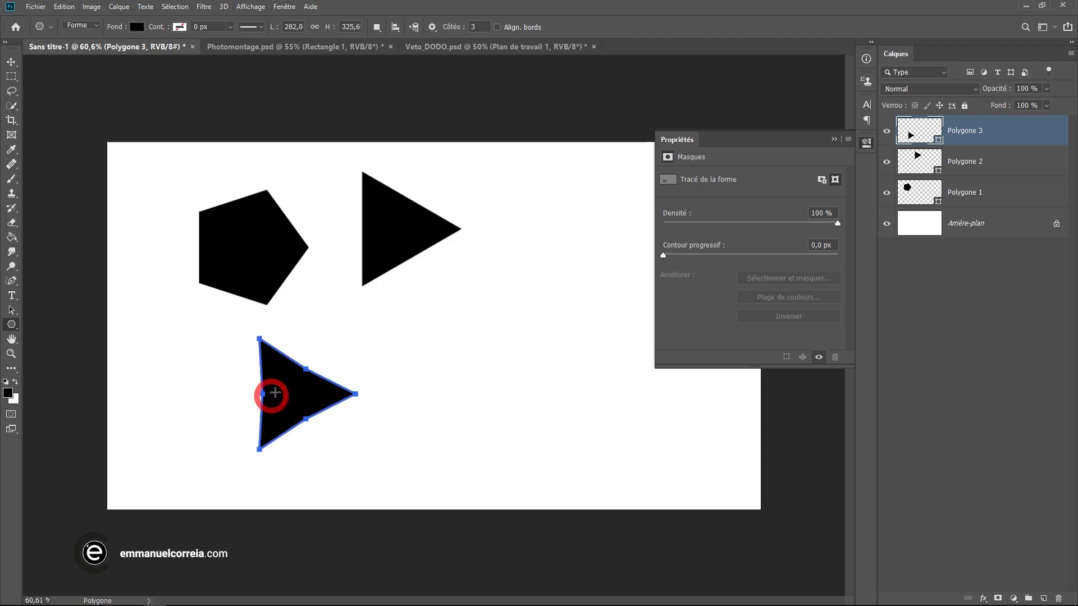
Set the star's side indentation to 50% and draw a tilted three-pointed star about 352 × 354 px below the triangle
{"action": "left_click", "coordinate": [433, 29]}
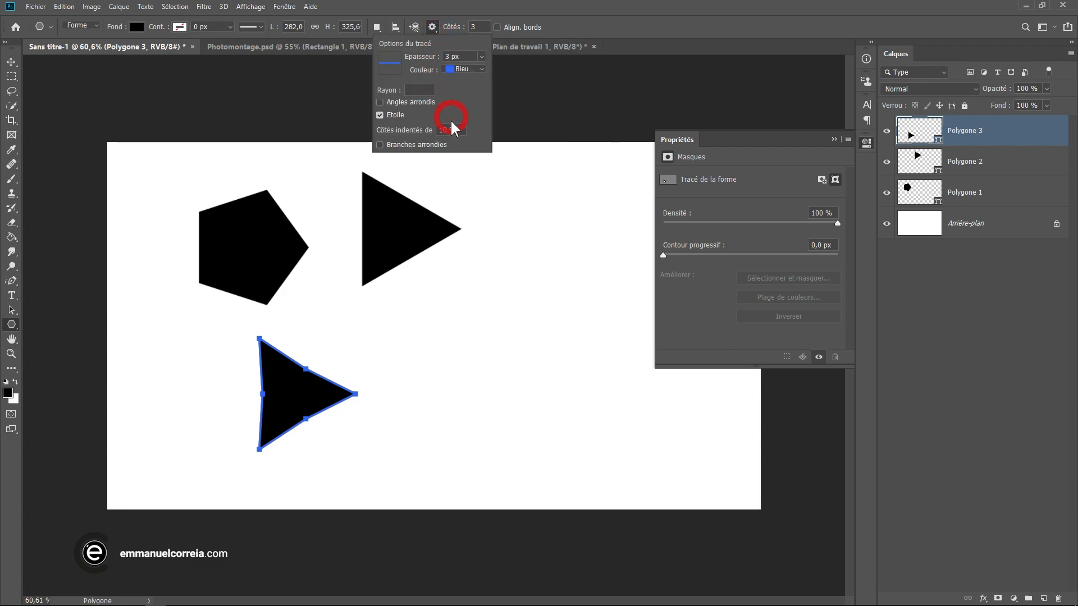
{"action": "left_click_drag", "start_coordinate": [457, 130], "coordinate": [409, 130]}
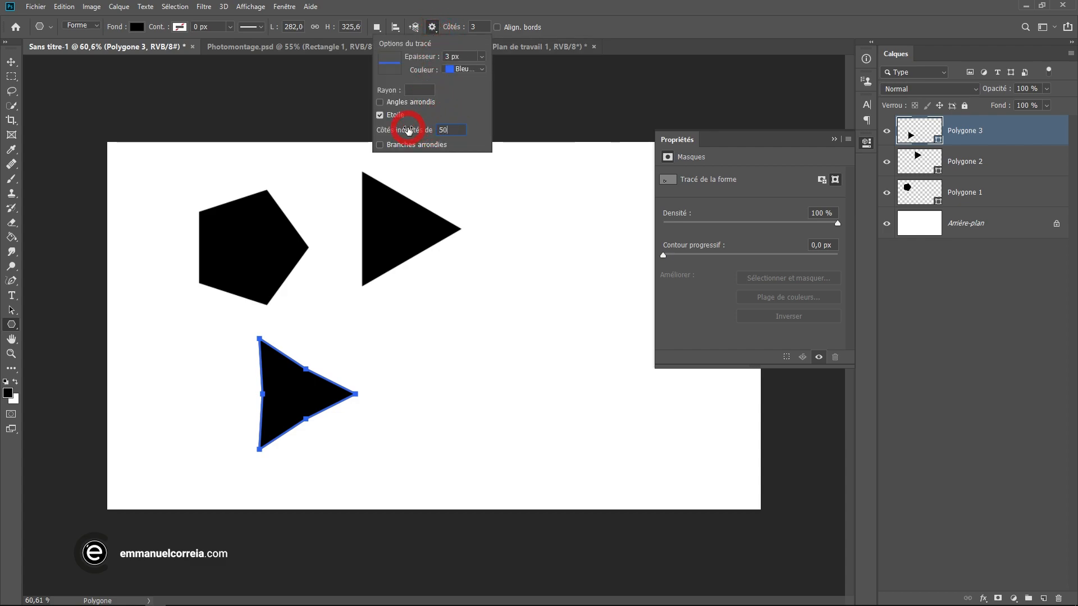
{"action": "type", "text": "50"}
{"action": "left_click_drag", "start_coordinate": [405, 319], "coordinate": [508, 342]}
Set the number of sides to 12 and draw a sharp star about 388 px wide to the right of the triangle
{"action": "left_click", "coordinate": [472, 27]}
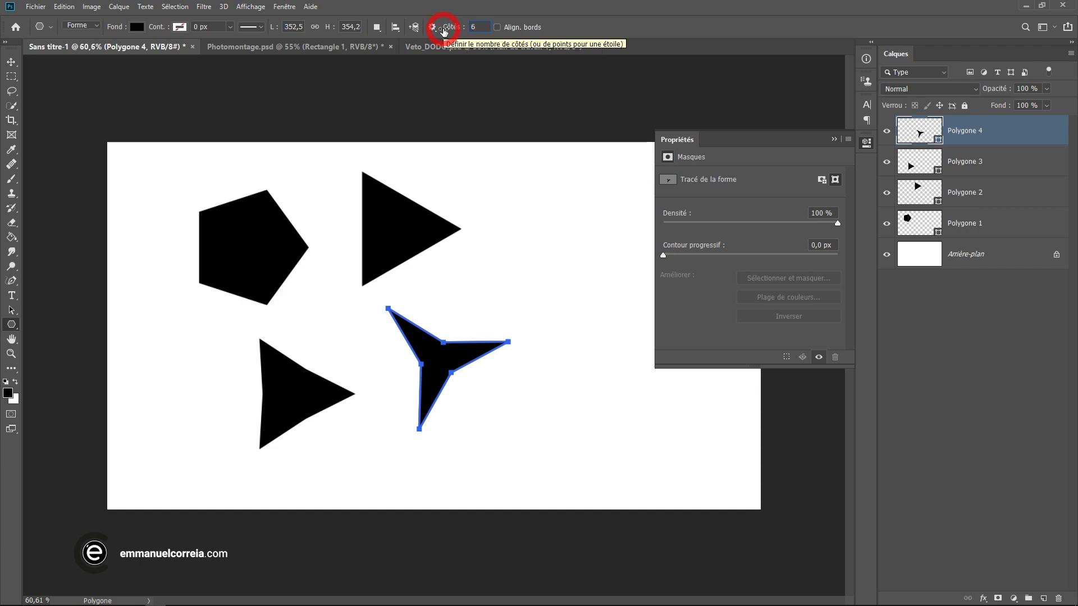
{"action": "key", "text": "BackSpace"}
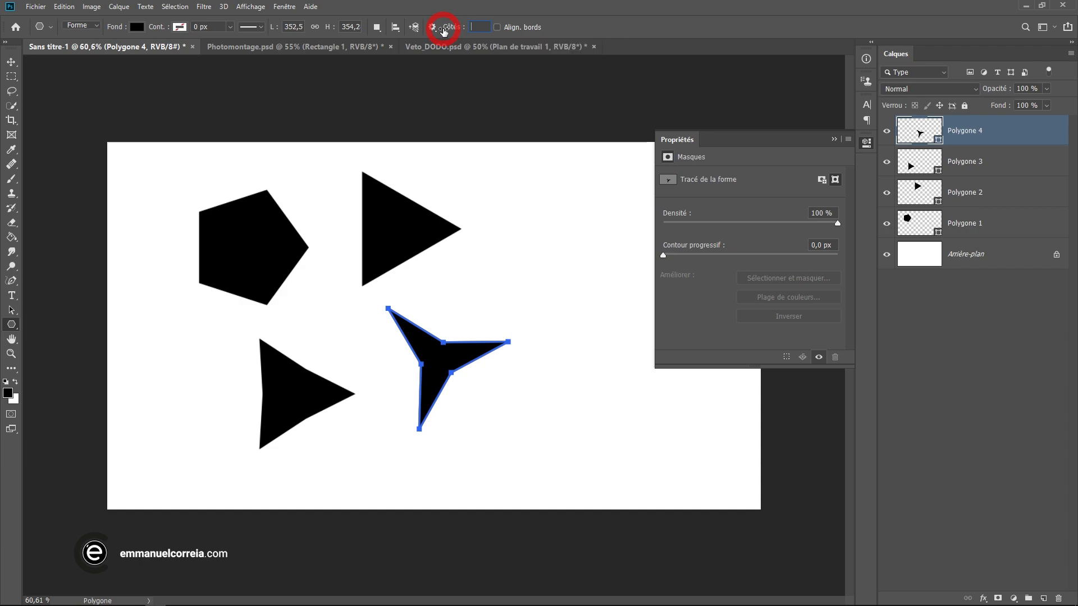
{"action": "type", "text": "12"}
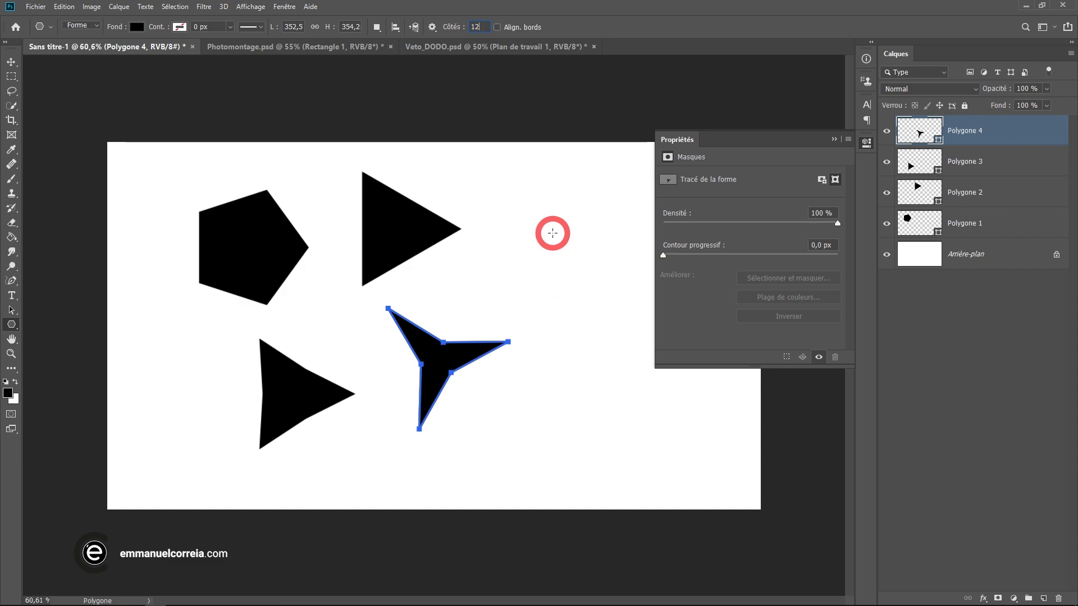
{"action": "left_click_drag", "start_coordinate": [551, 233], "coordinate": [608, 268]}
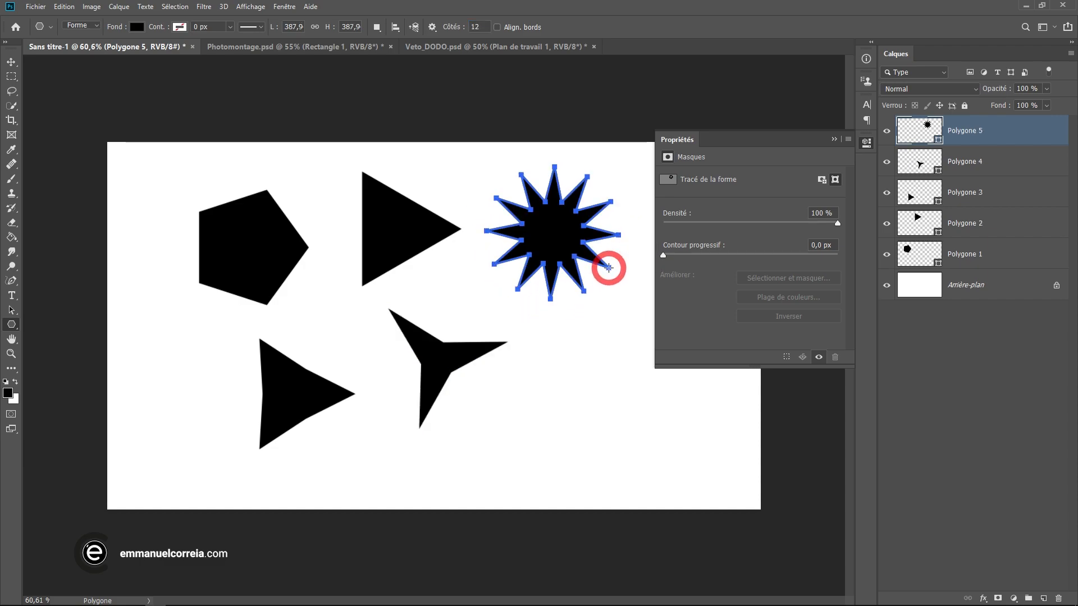
Enable rounded corners for the star and draw a 12-point flower shape about 347 px wide below the sharp 12-point star
{"action": "left_click", "coordinate": [432, 27]}
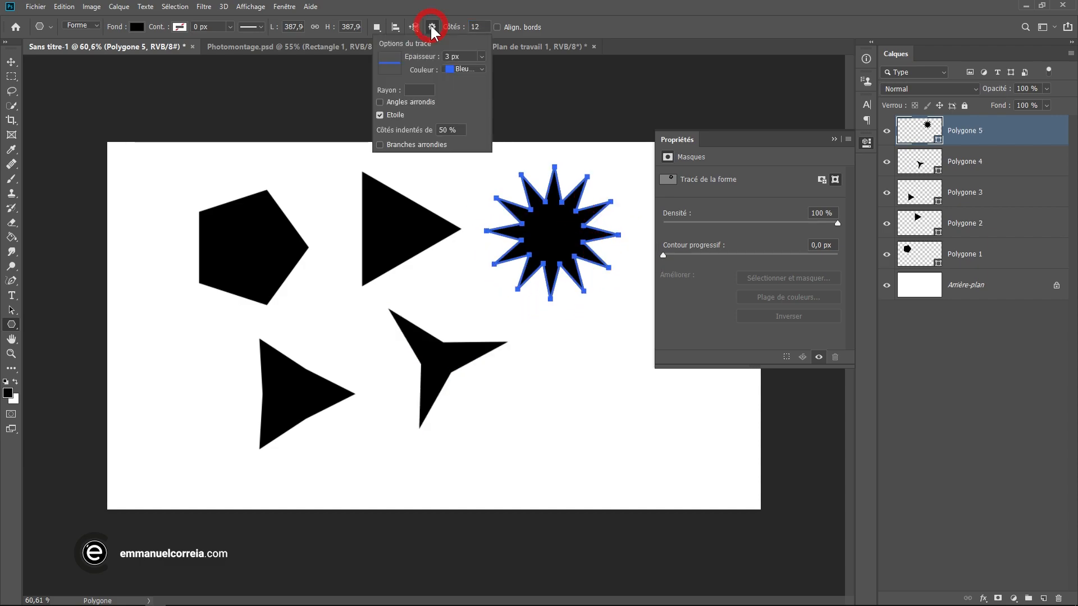
{"action": "left_click", "coordinate": [433, 89]}
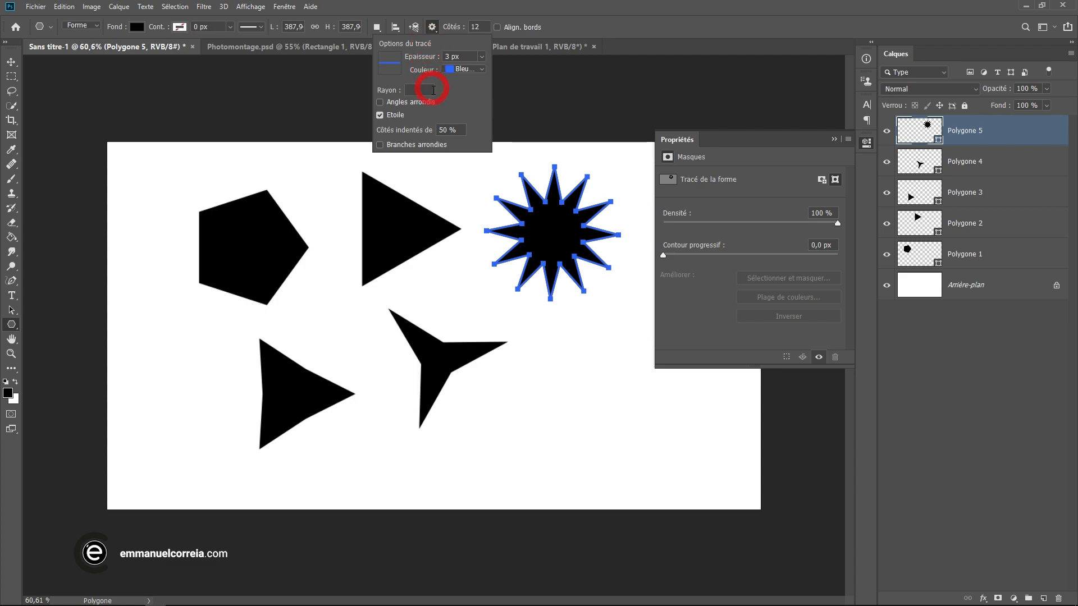
{"action": "left_click", "coordinate": [407, 101]}
{"action": "left_click_drag", "start_coordinate": [528, 340], "coordinate": [621, 452]}
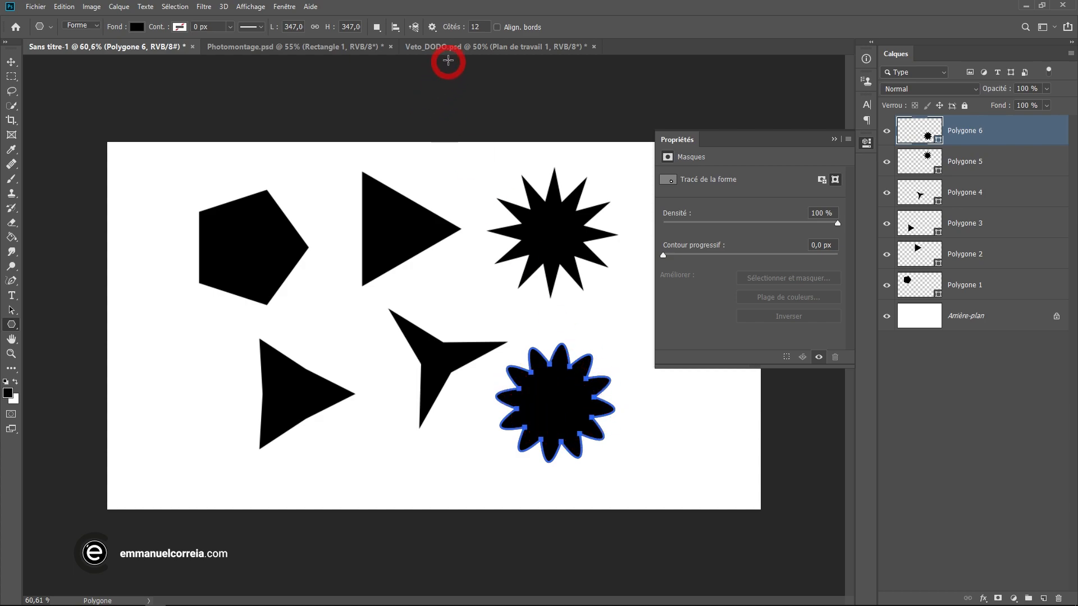
Switch from rounded corners to rounded indents and draw a 12-point star about 294 px wide near the canvas's lower-left edge
{"action": "left_click", "coordinate": [432, 27]}
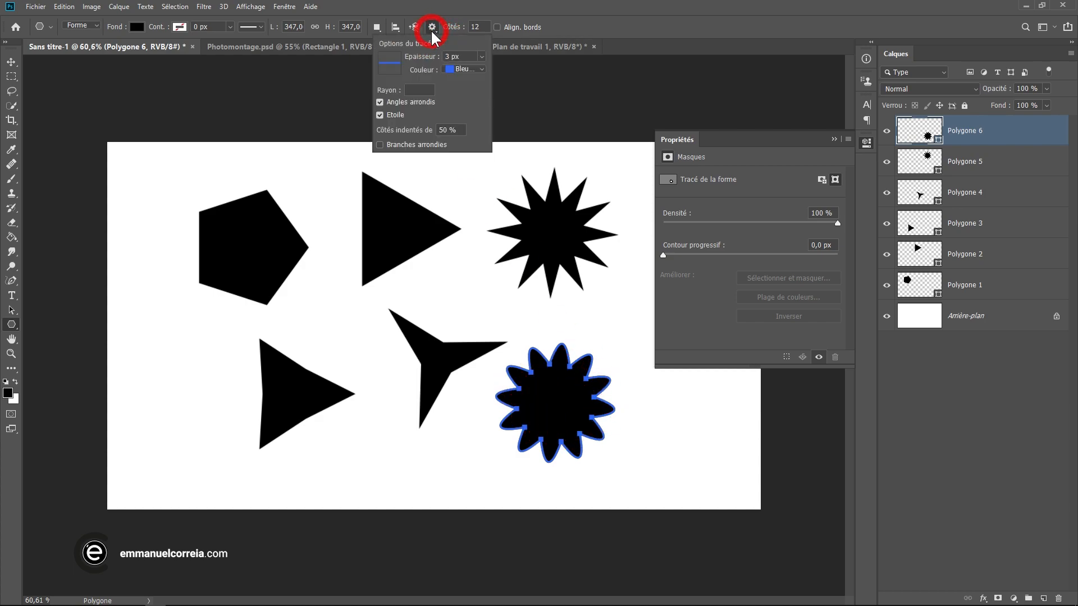
{"action": "left_click", "coordinate": [392, 104]}
{"action": "left_click", "coordinate": [402, 145]}
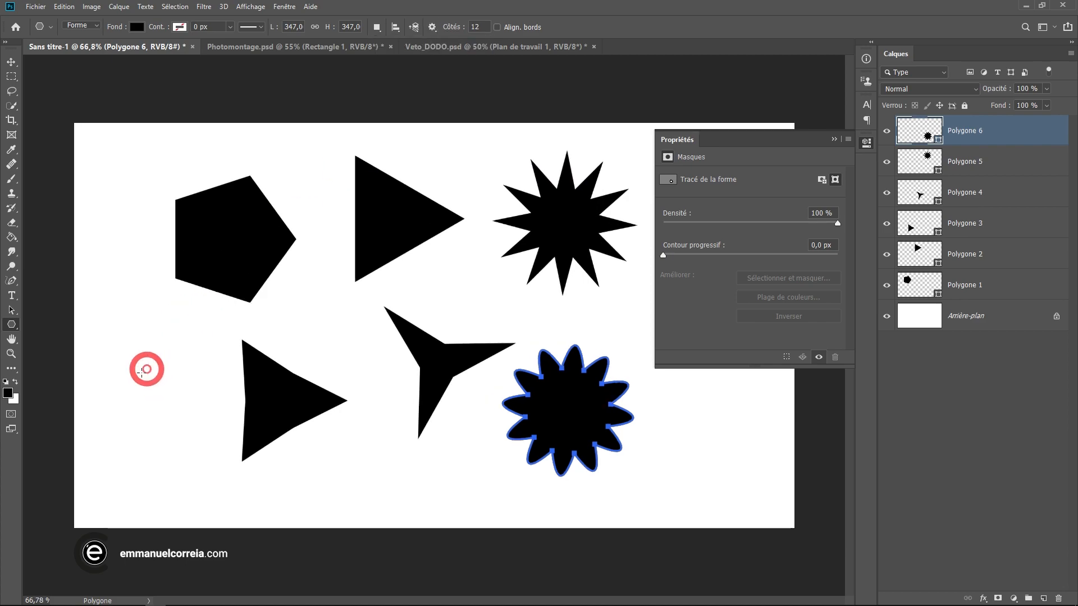
{"action": "left_click_drag", "start_coordinate": [136, 377], "coordinate": [197, 415]}
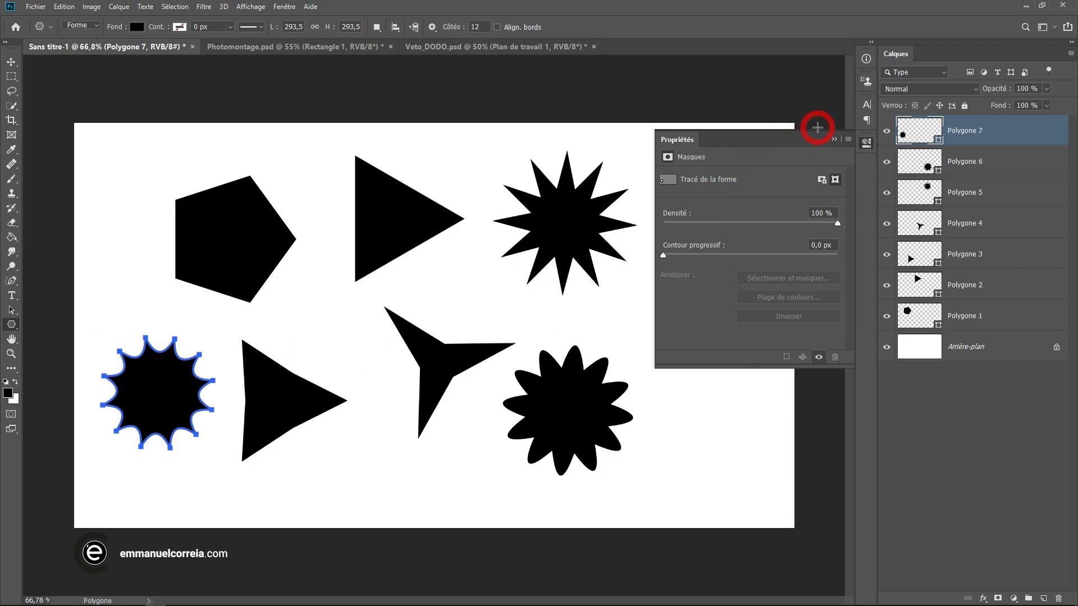
Clear the view over the canvas's right side, combine rounded corners with rounded indents, and draw a 12-point star about 347 px wide there
{"action": "left_click", "coordinate": [833, 140]}
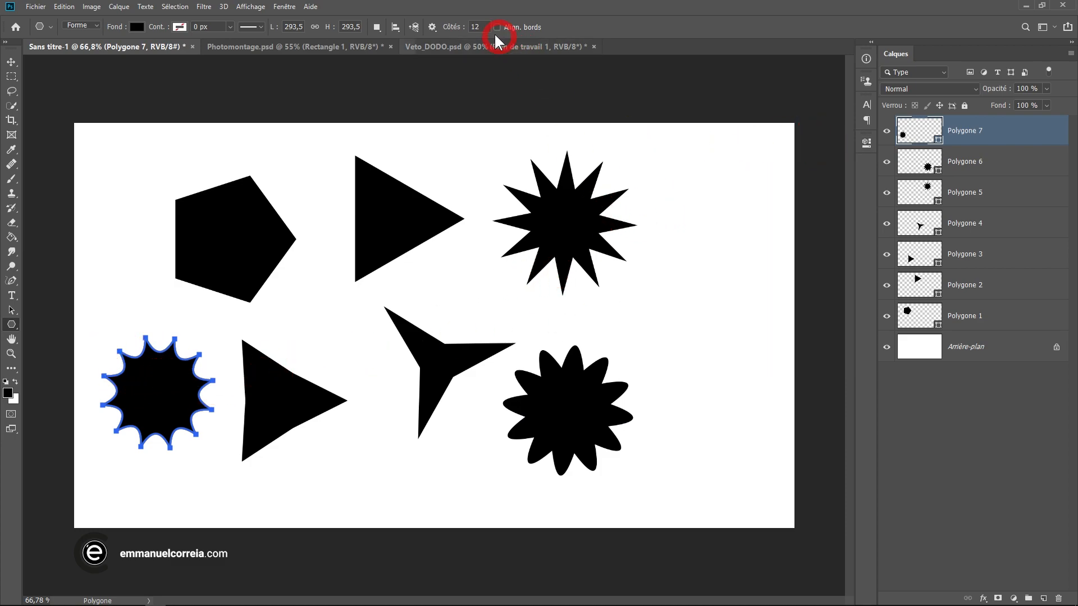
{"action": "left_click", "coordinate": [439, 28]}
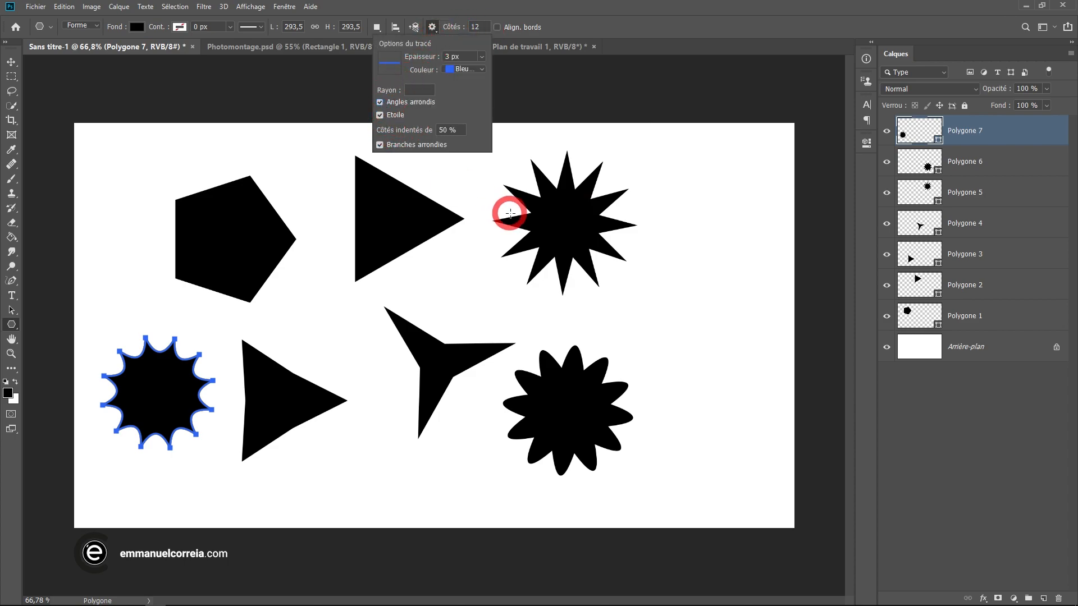
{"action": "left_click_drag", "start_coordinate": [692, 286], "coordinate": [745, 345]}
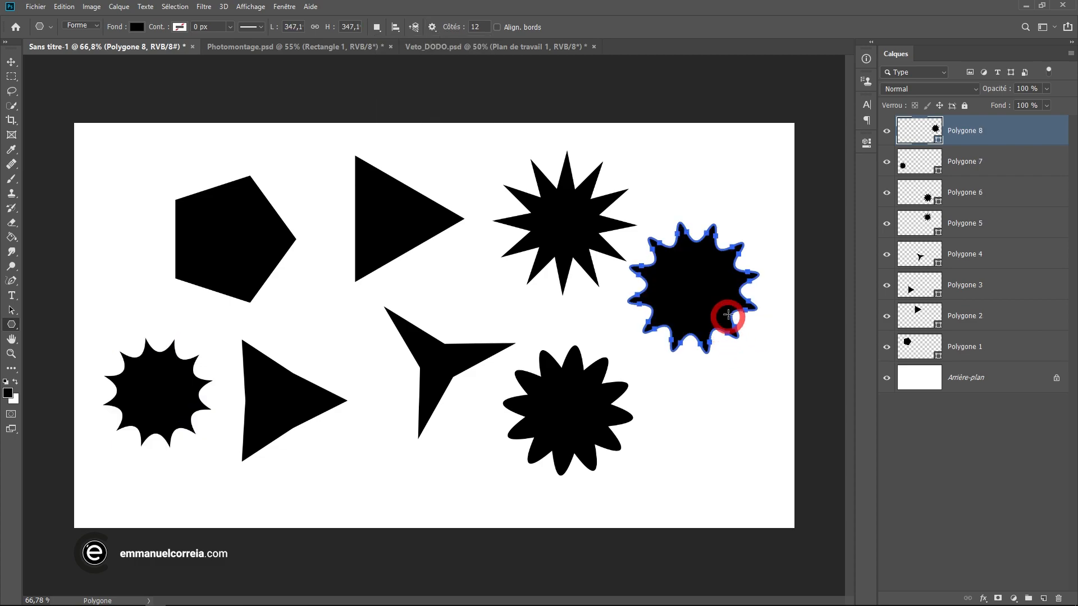
Move the pentagon slightly up and to the left, and briefly review its shape properties
{"action": "left_click", "coordinate": [12, 62]}
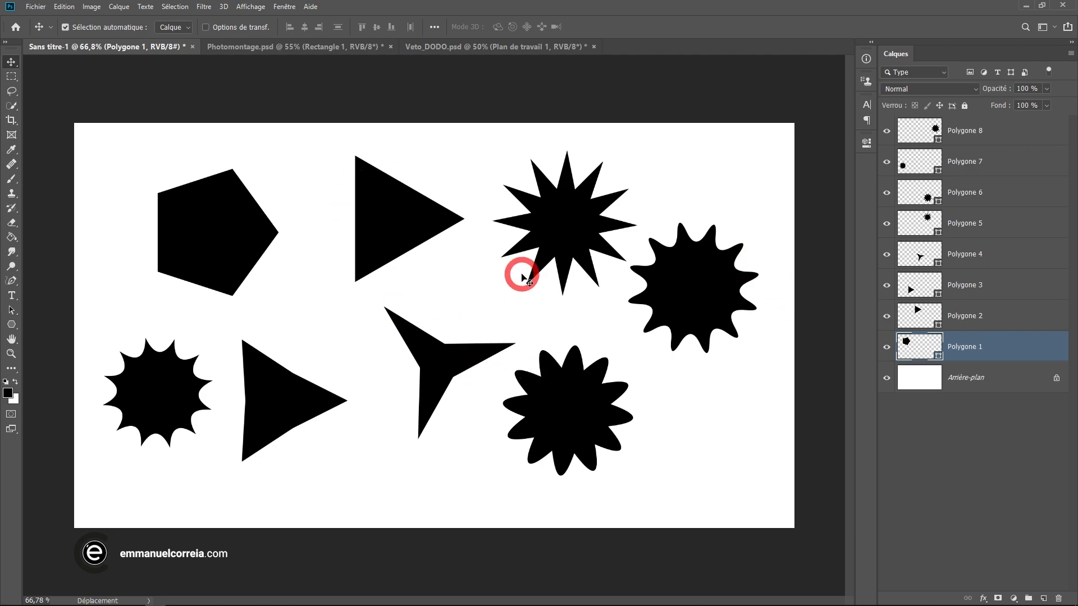
{"action": "left_click", "coordinate": [284, 6]}
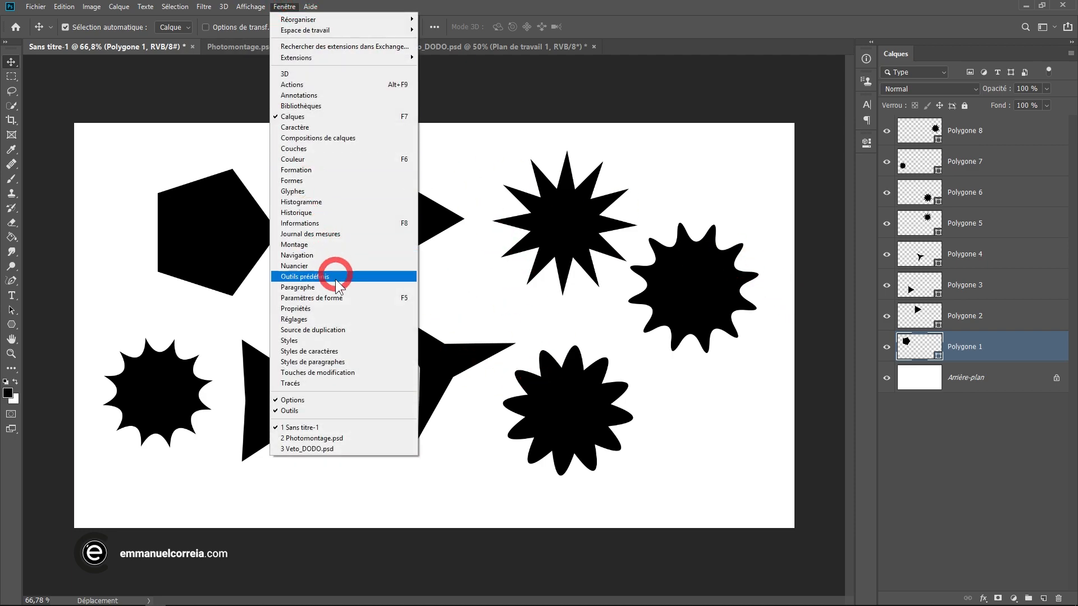
{"action": "left_click", "coordinate": [332, 308]}
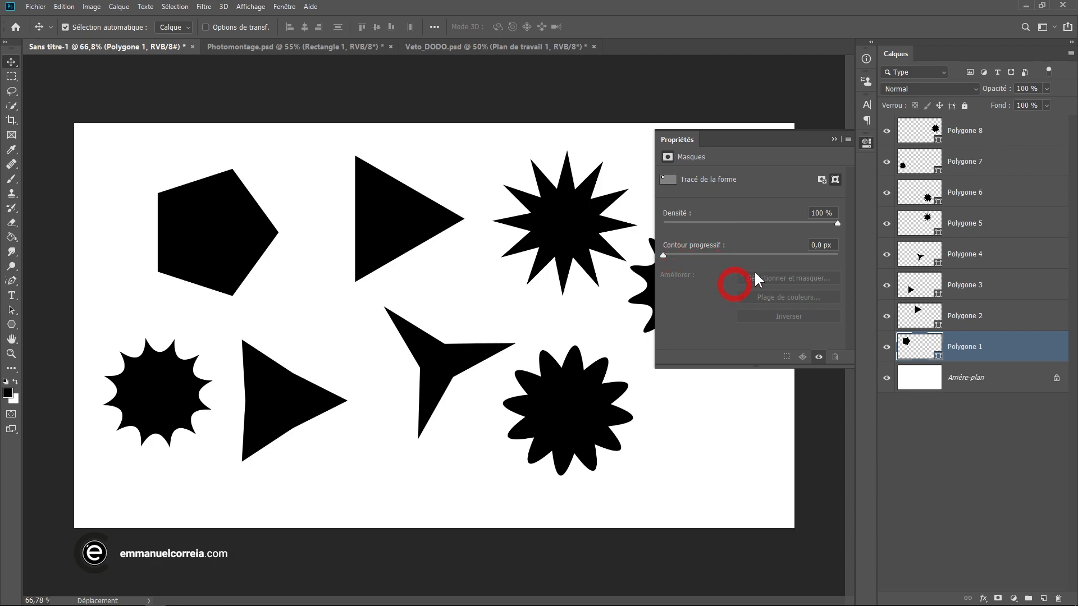
{"action": "left_click", "coordinate": [834, 139]}
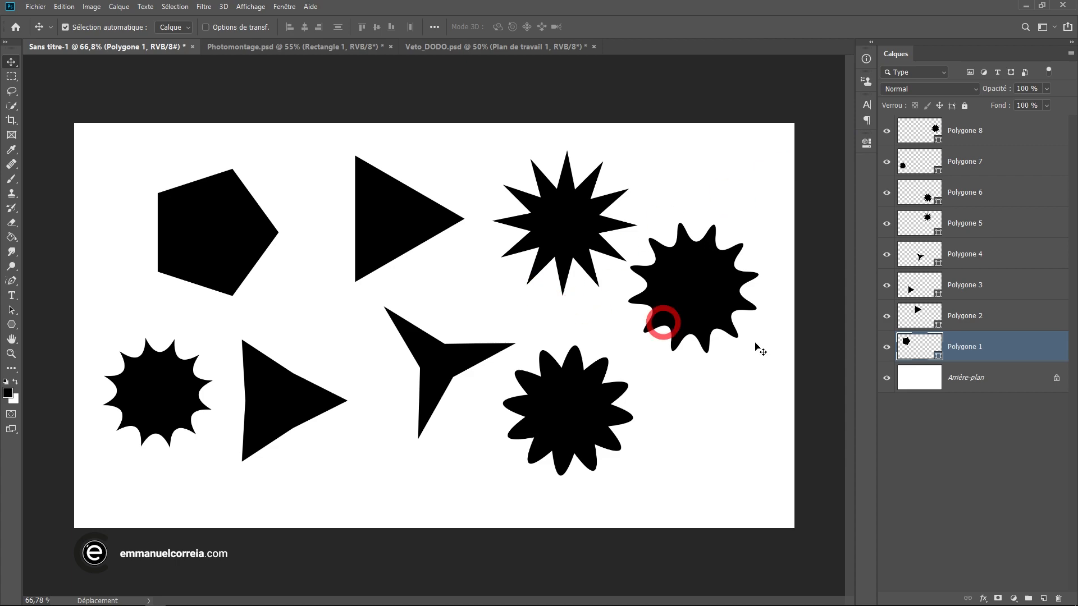
Delete all eight polygon layers, leaving only the background
{"action": "left_click", "coordinate": [997, 141], "text": "shift"}
{"action": "left_click", "coordinate": [1058, 599]}
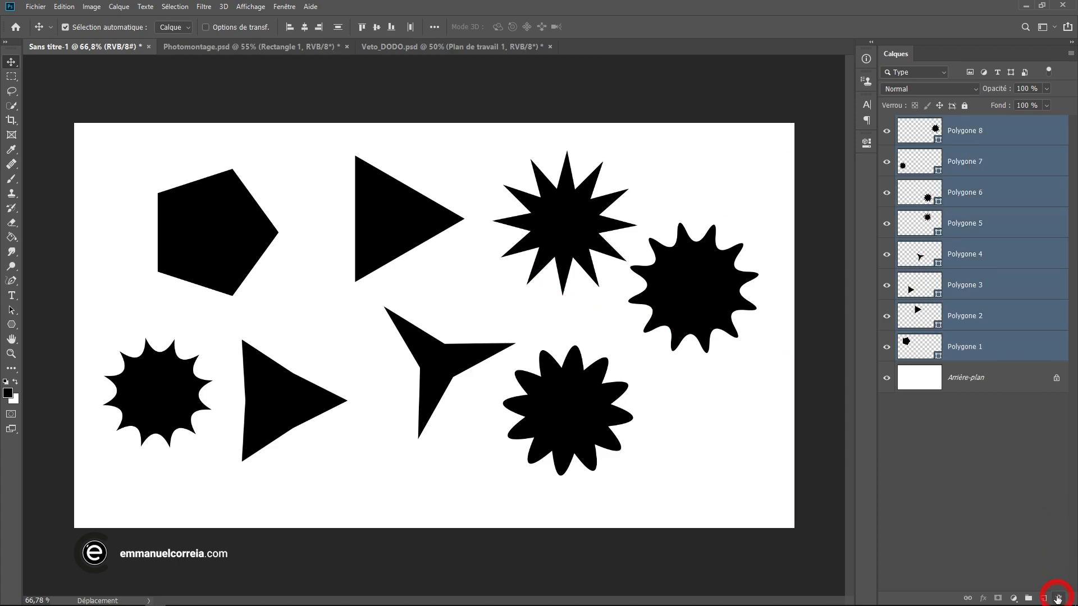
{"action": "left_click", "coordinate": [509, 228]}
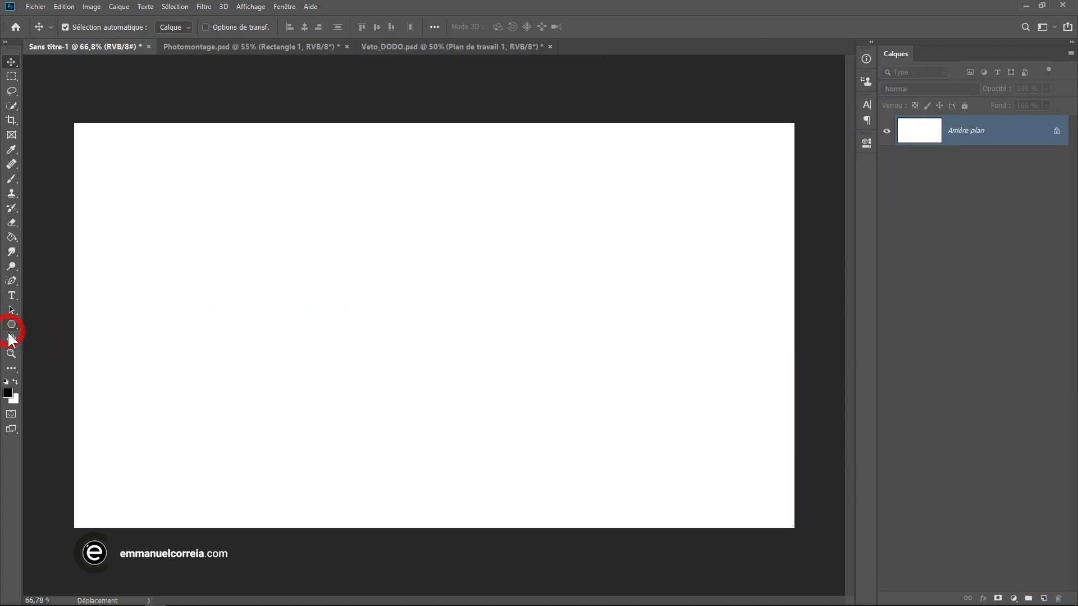
Switch to the Line tool and draw a horizontal line 1 px thick and about 962 px long near the canvas's upper edge
{"action": "left_click_drag", "start_coordinate": [12, 325], "coordinate": [61, 368]}
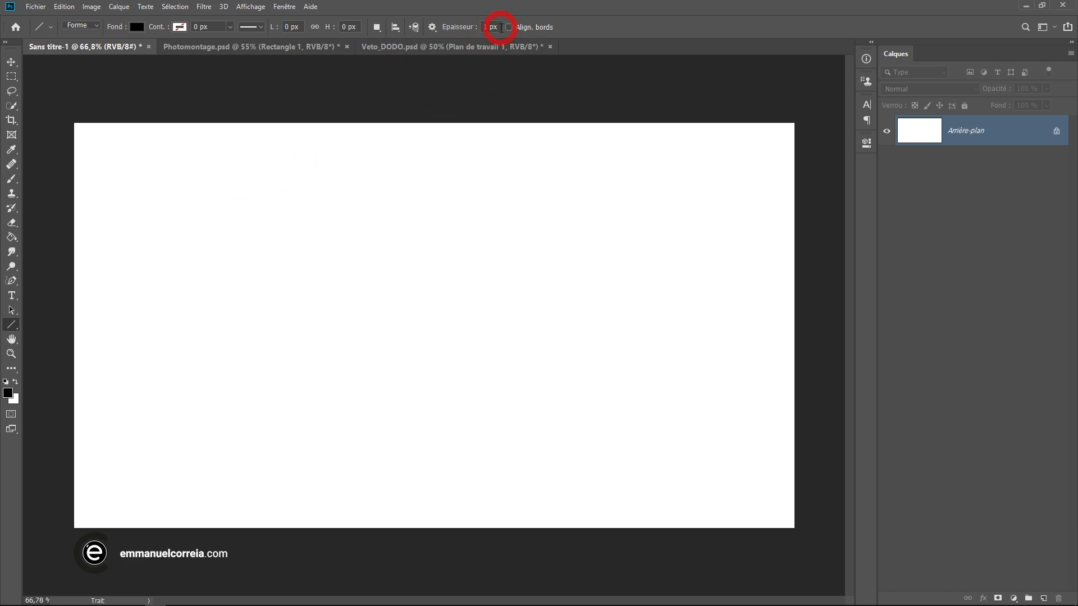
{"action": "left_click_drag", "start_coordinate": [241, 176], "coordinate": [557, 177]}
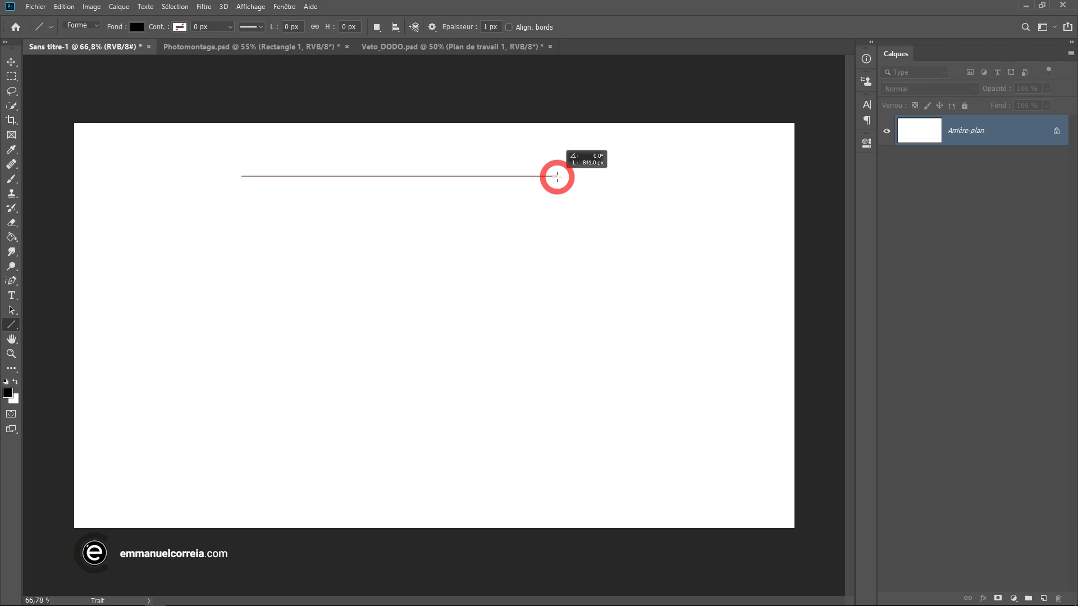
{"action": "left_click_drag", "start_coordinate": [557, 177], "coordinate": [602, 176]}
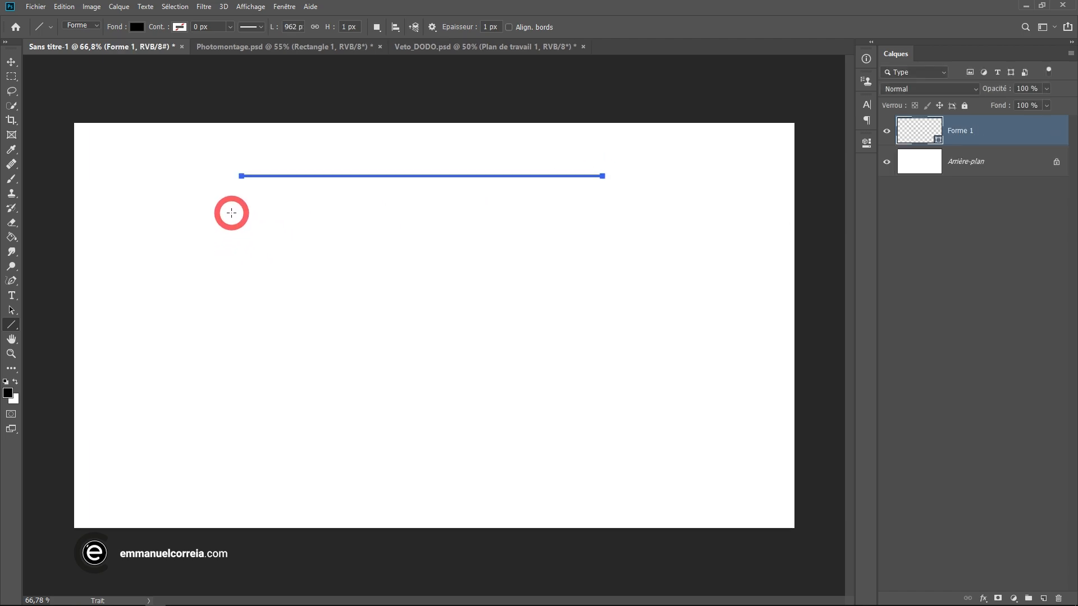
Draw a vertical line about 735 px long below the horizontal line's left end and a 45° diagonal spanning about 351 × 351 px
{"action": "left_click_drag", "start_coordinate": [231, 213], "coordinate": [239, 489]}
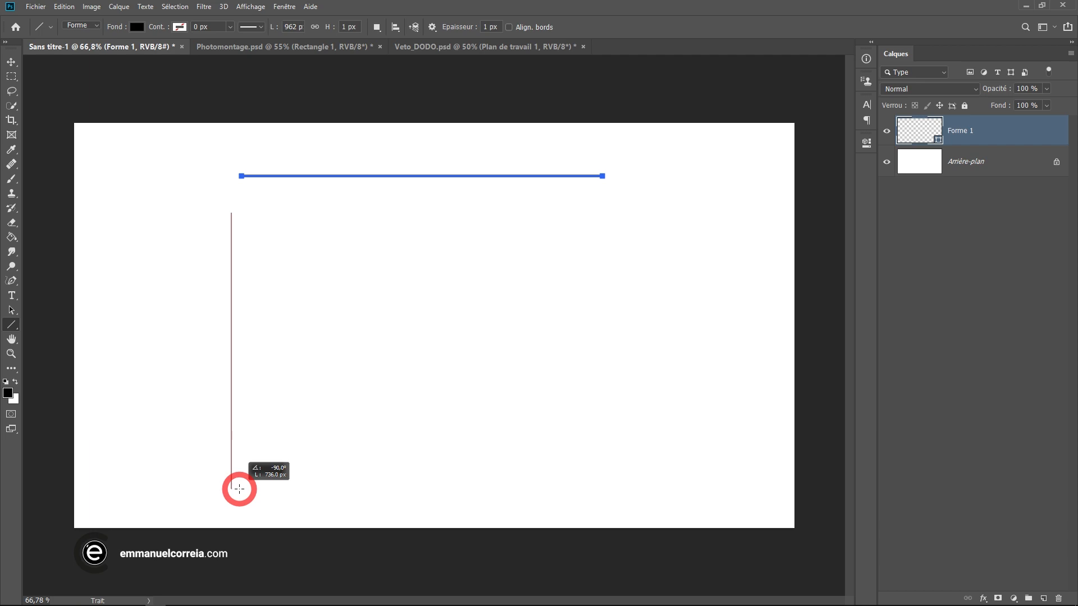
{"action": "left_click_drag", "start_coordinate": [239, 489], "coordinate": [247, 464]}
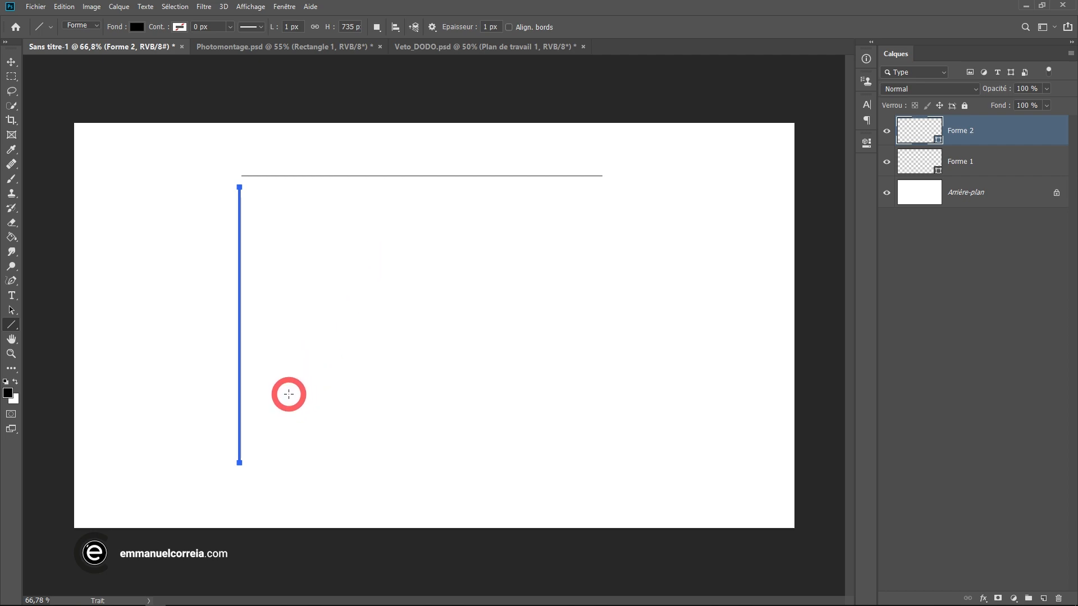
{"action": "left_click_drag", "start_coordinate": [289, 394], "coordinate": [422, 192]}
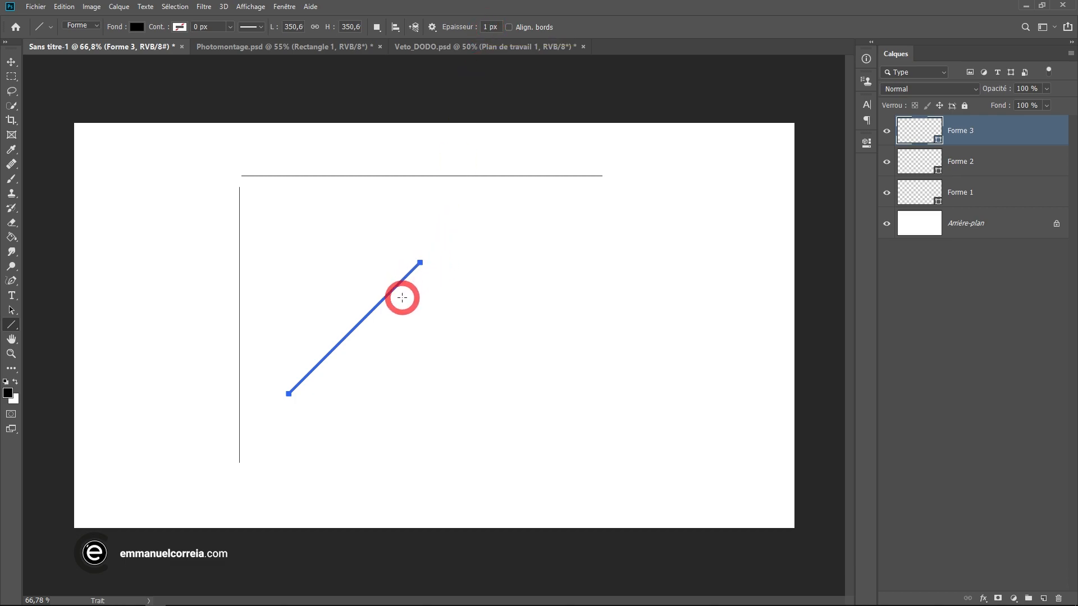
Examine the pixels at the upper end of the diagonal line at 12800% magnification
{"action": "left_click", "coordinate": [429, 270], "text": "ctrl"}
{"action": "left_click", "coordinate": [425, 247], "text": "ctrl"}
{"action": "left_click_drag", "start_coordinate": [426, 273], "coordinate": [387, 265]}
{"action": "left_click_drag", "start_coordinate": [420, 228], "coordinate": [383, 337]}
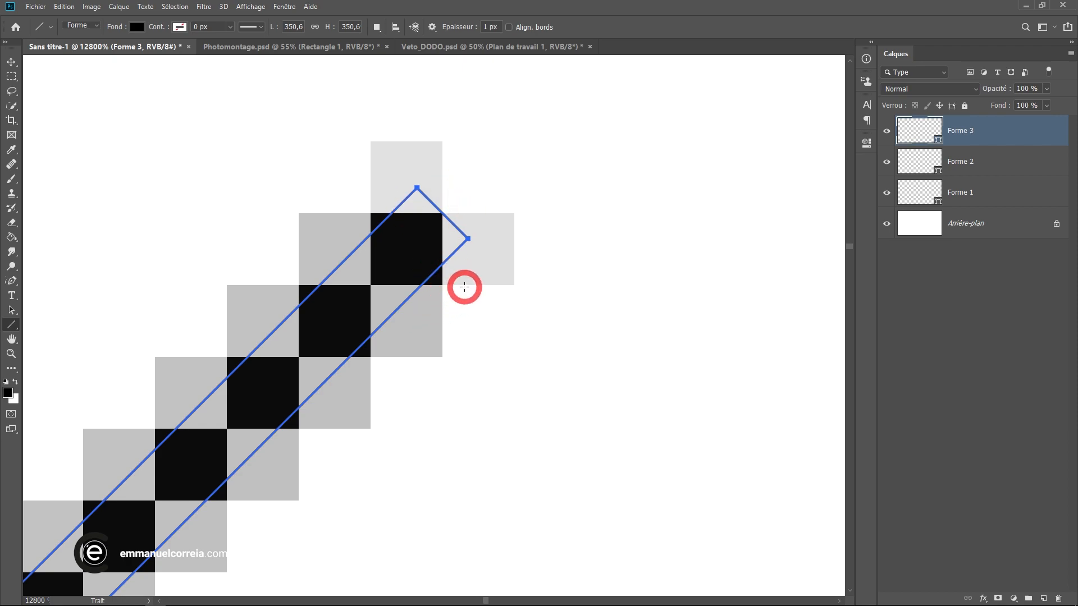
Turn on the Line tool's end arrowhead and draw a 1 px thick diagonal arrow spanning about 358 × 194 px beside the 45° line
{"action": "scroll", "coordinate": [465, 282], "scroll_direction": "down", "scroll_amount": 5}
{"action": "scroll", "coordinate": [465, 282], "scroll_direction": "down", "scroll_amount": 15}
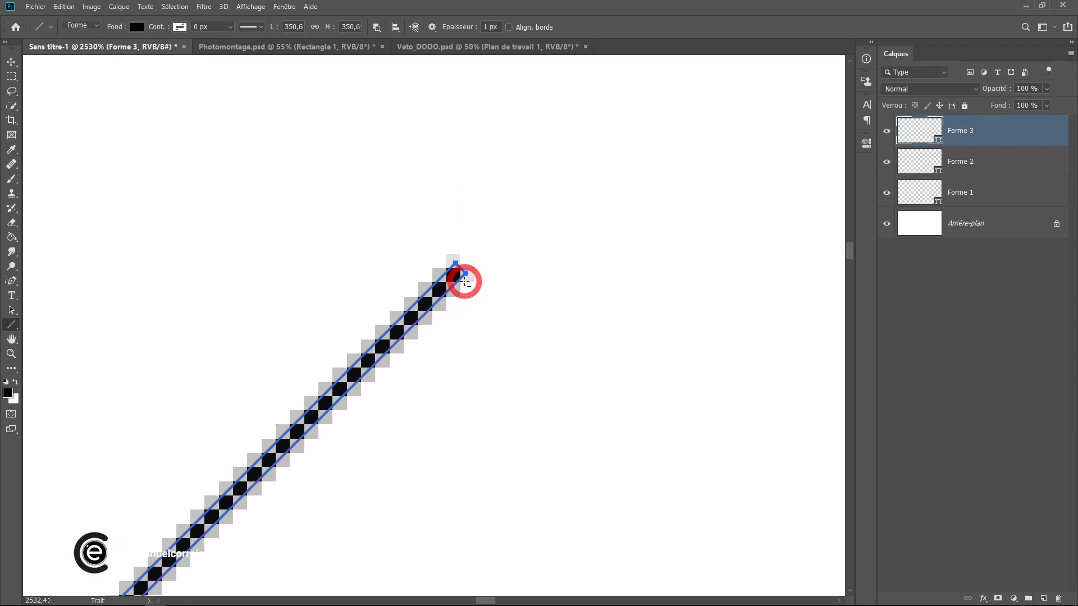
{"action": "scroll", "coordinate": [464, 280], "scroll_direction": "down", "scroll_amount": 4}
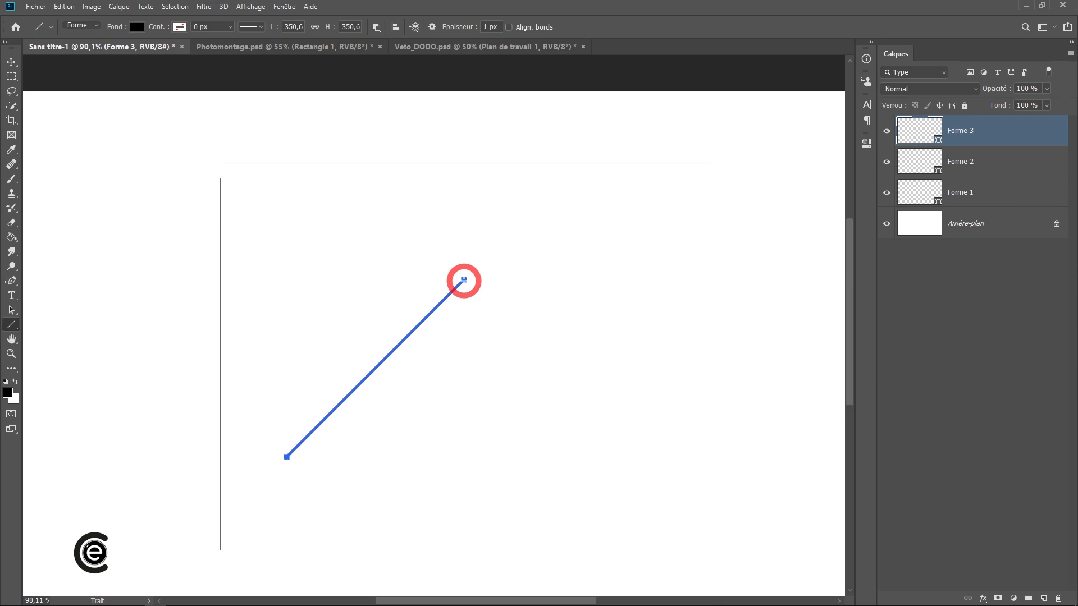
{"action": "key", "text": "ctrl+0"}
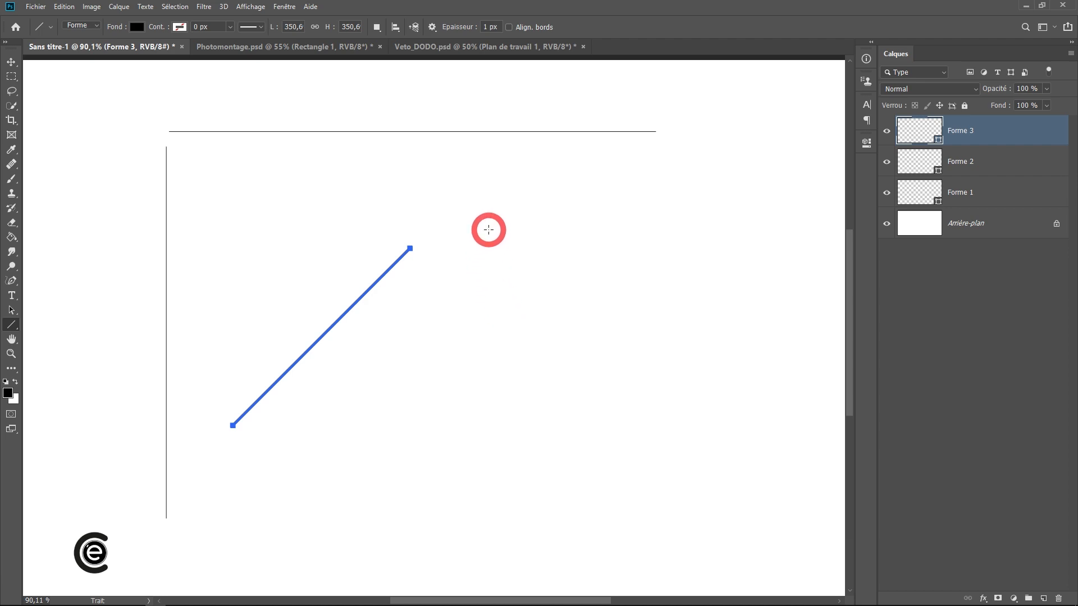
{"action": "left_click", "coordinate": [432, 28]}
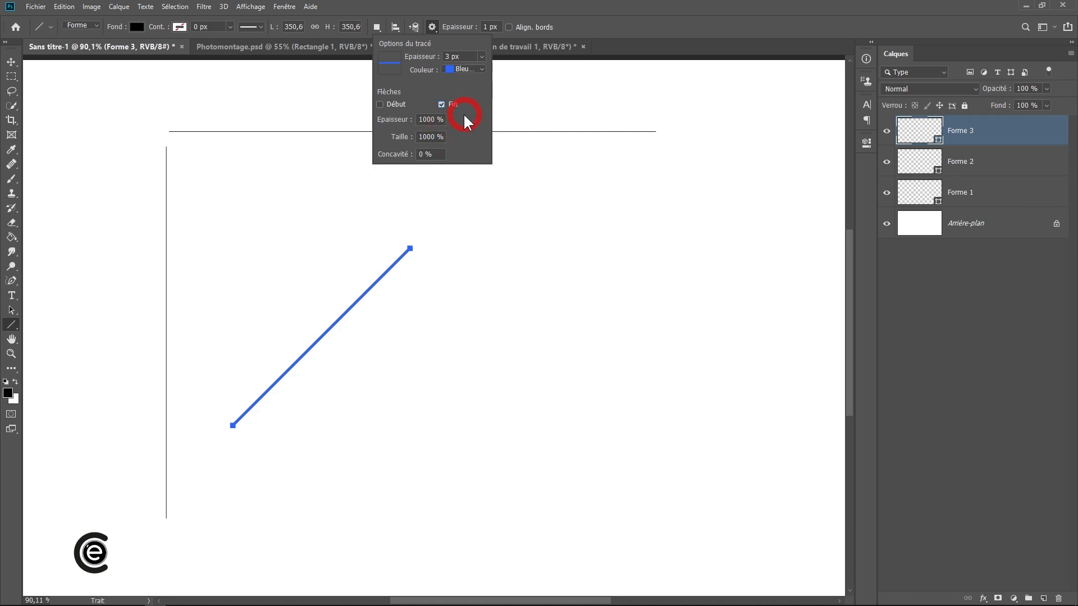
{"action": "left_click", "coordinate": [409, 349]}
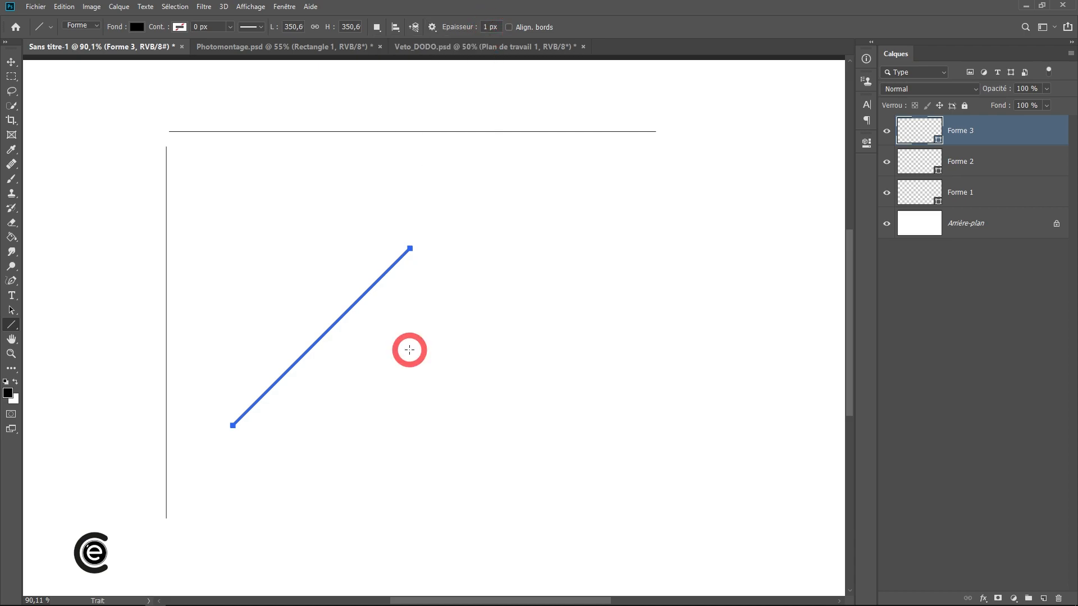
{"action": "left_click_drag", "start_coordinate": [351, 403], "coordinate": [530, 306]}
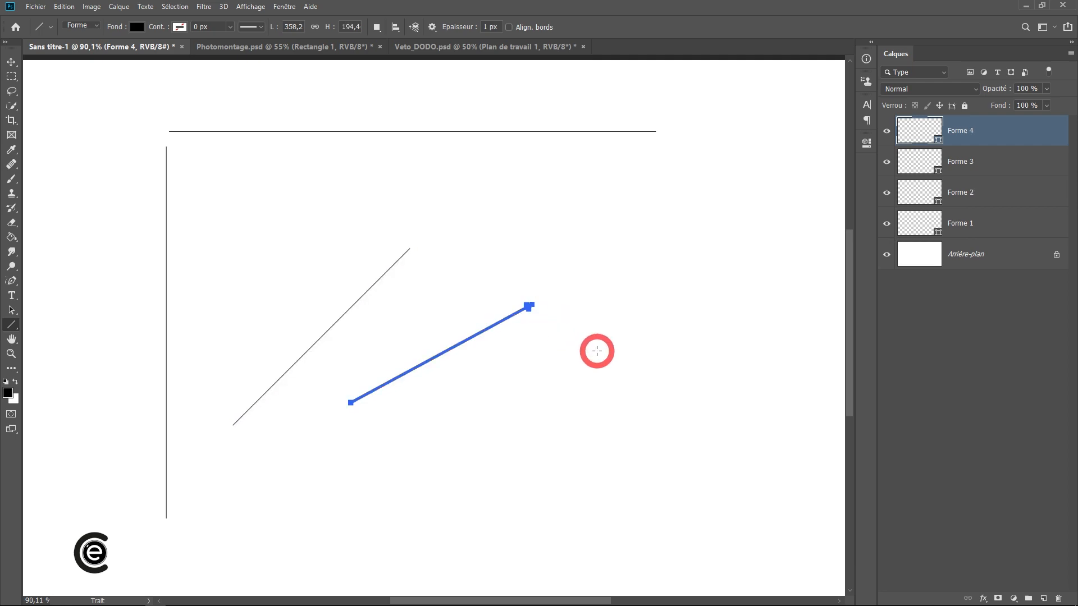
{"action": "key", "text": "v"}
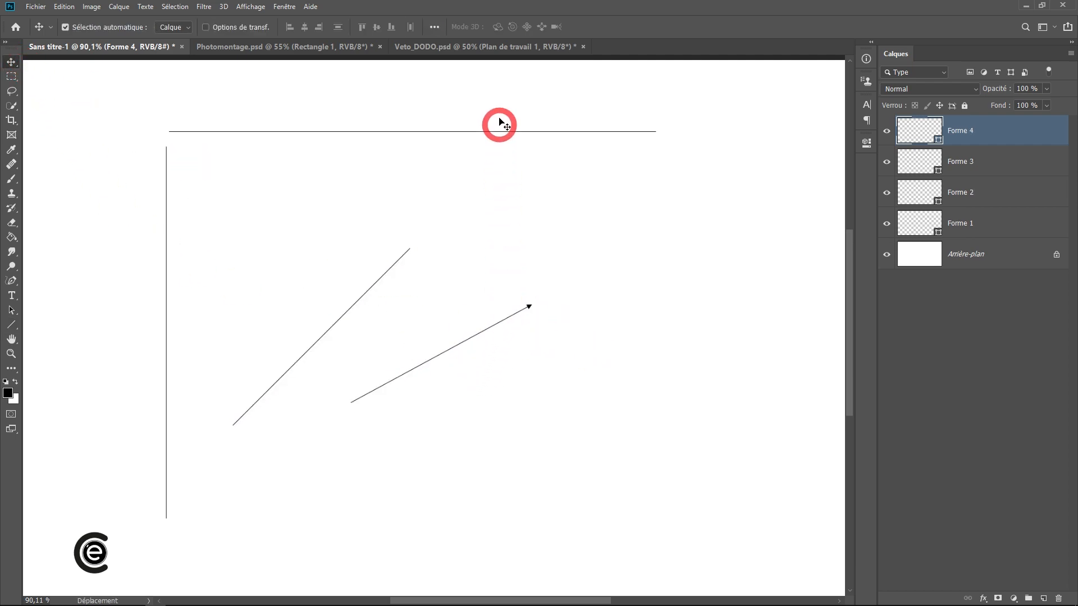
Set the Line tool's thickness to 10 px and draw an arrow spanning about 710 × 103 px below the upper horizontal line
{"action": "left_click", "coordinate": [11, 324]}
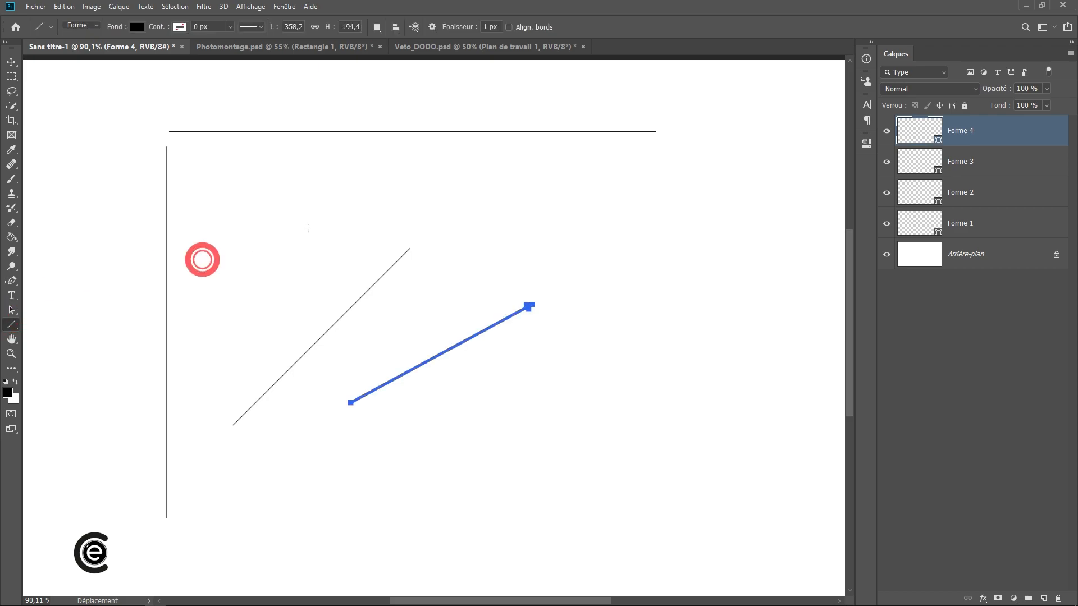
{"action": "left_click_drag", "start_coordinate": [490, 25], "coordinate": [476, 30]}
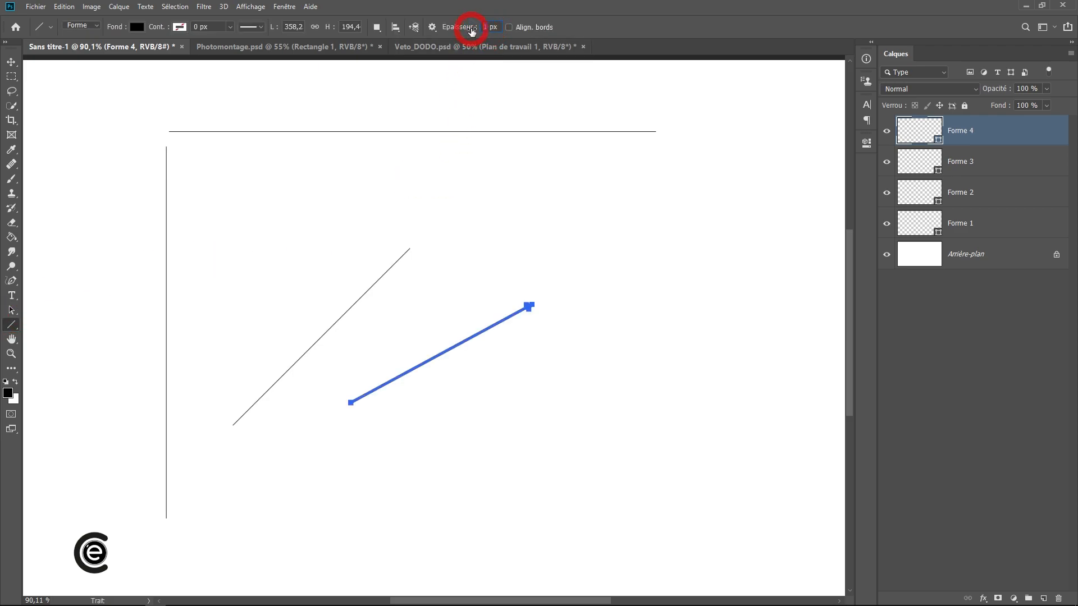
{"action": "type", "text": "10"}
{"action": "key", "text": "Tab"}
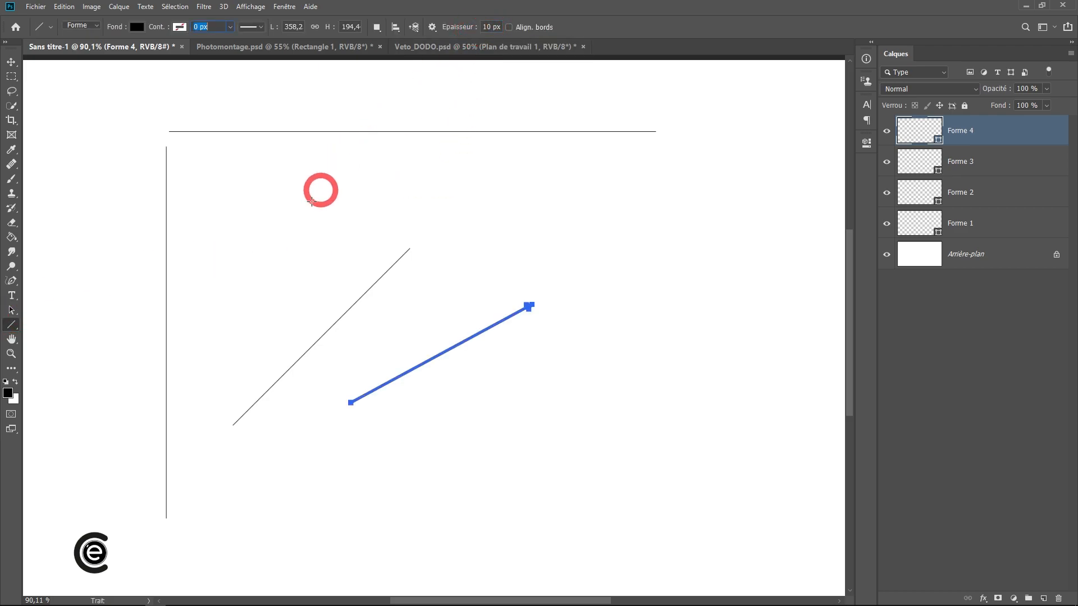
{"action": "left_click_drag", "start_coordinate": [287, 218], "coordinate": [648, 191]}
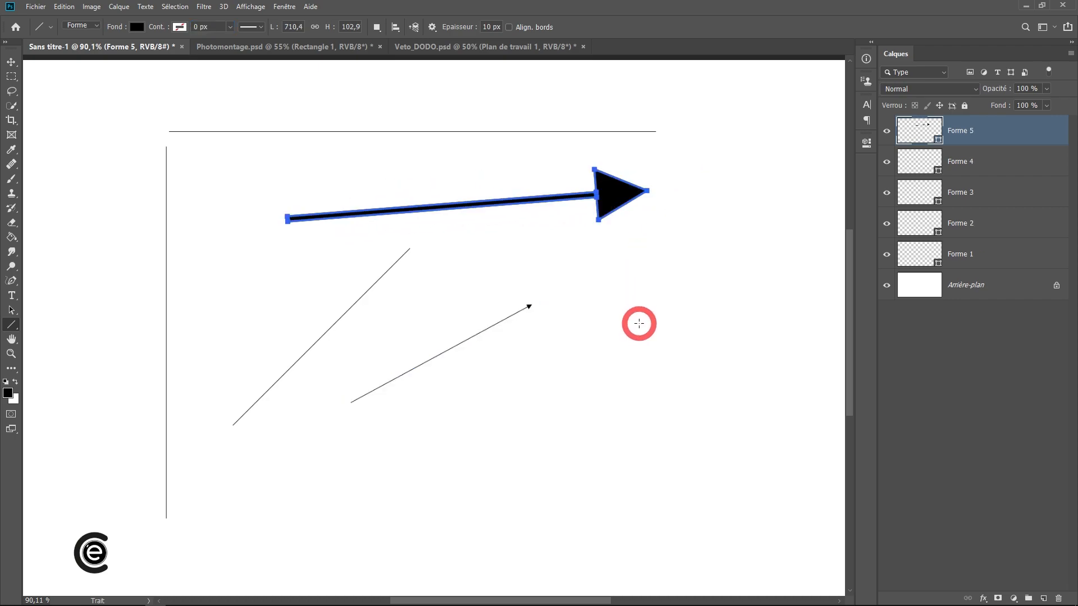
Set the arrowhead length to 500% and draw another 10 px arrow spanning about 571 × 115 px below the thin arrow
{"action": "left_click", "coordinate": [432, 27]}
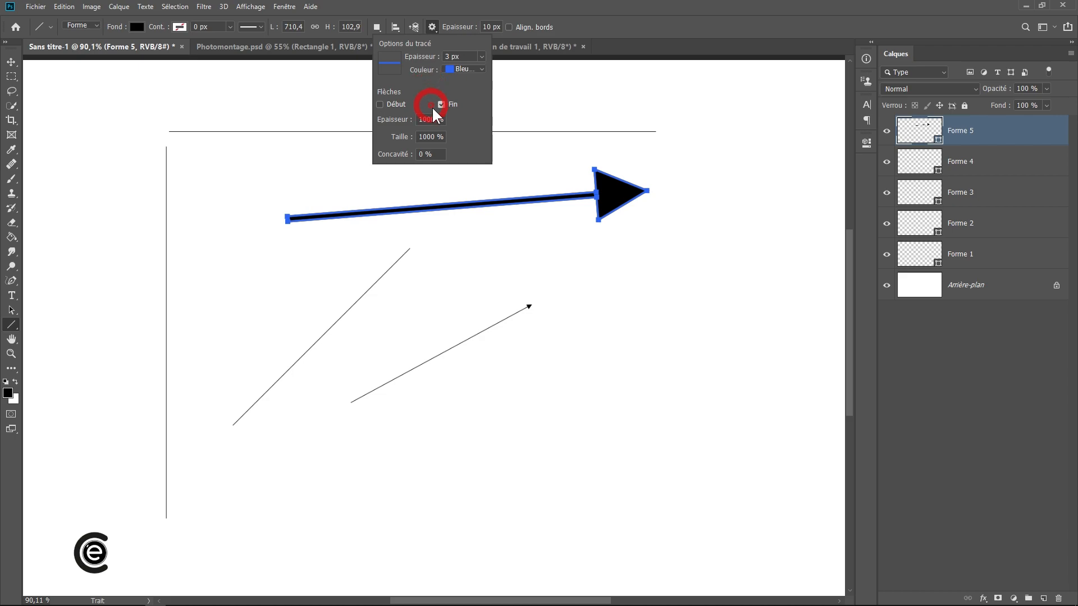
{"action": "left_click", "coordinate": [438, 137]}
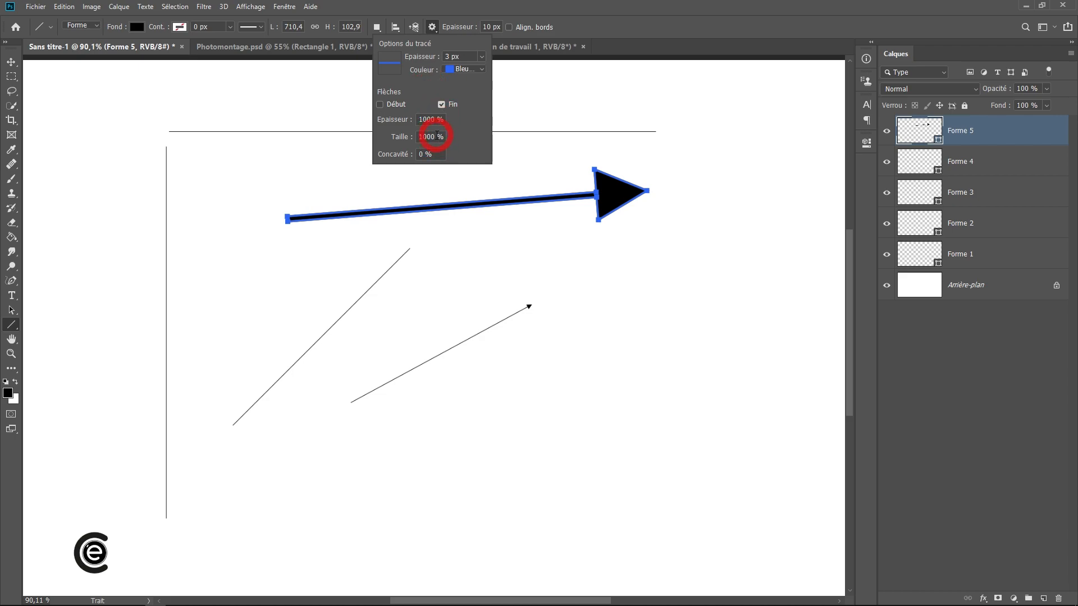
{"action": "left_click_drag", "start_coordinate": [433, 137], "coordinate": [367, 137]}
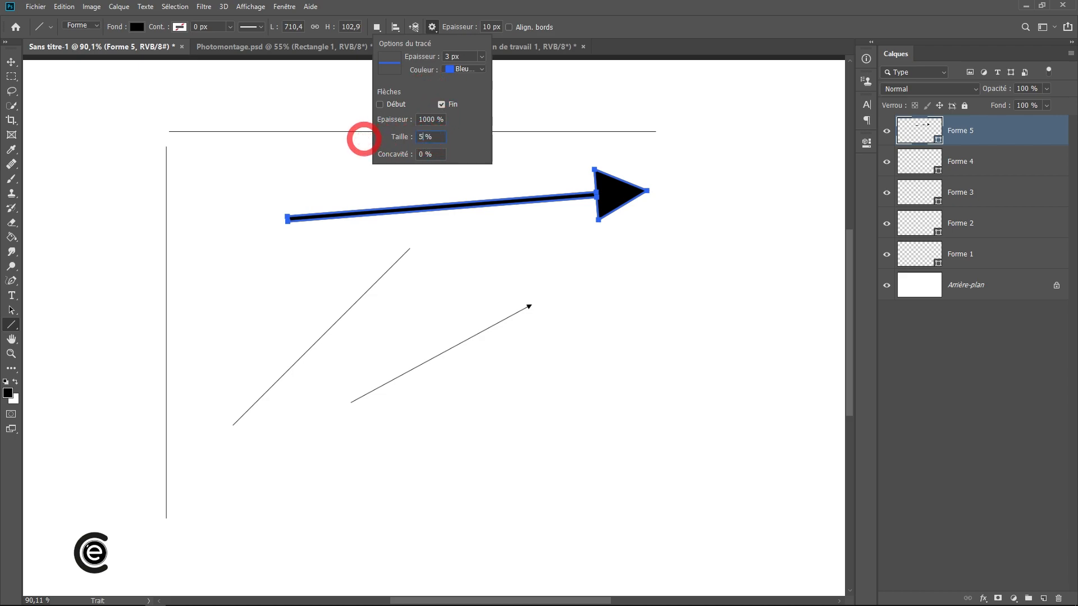
{"action": "left_click", "coordinate": [447, 93]}
{"action": "type", "text": "0"}
{"action": "left_click", "coordinate": [556, 7]}
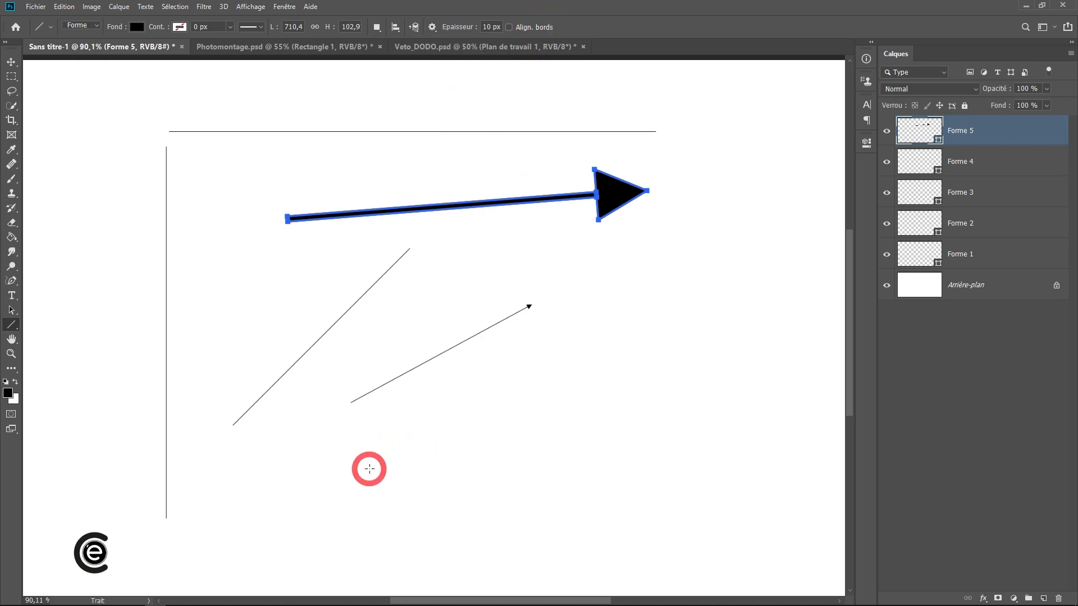
{"action": "left_click_drag", "start_coordinate": [369, 468], "coordinate": [659, 435]}
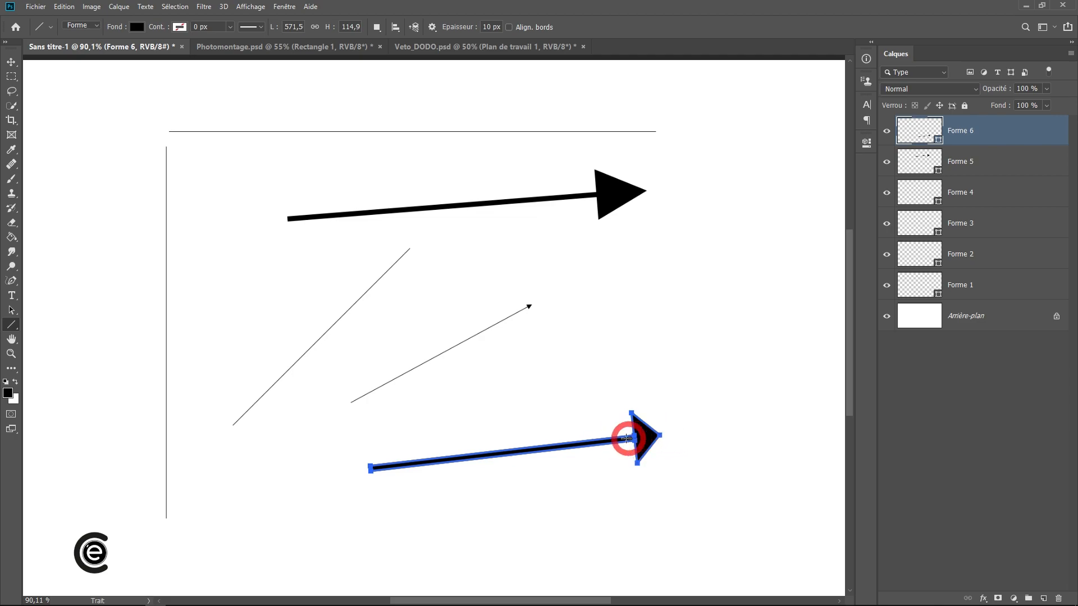
Set the arrowhead width to 500% and draw an arrow spanning about 506 × 118 px just above the lowest one
{"action": "left_click", "coordinate": [446, 29]}
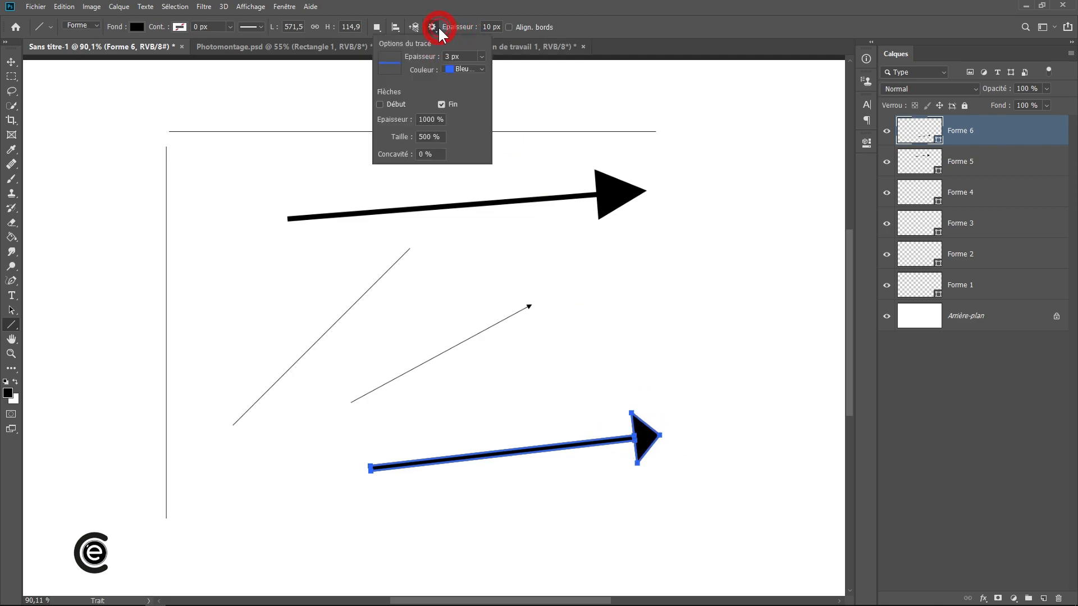
{"action": "left_click", "coordinate": [434, 119]}
{"action": "left_click", "coordinate": [392, 128]}
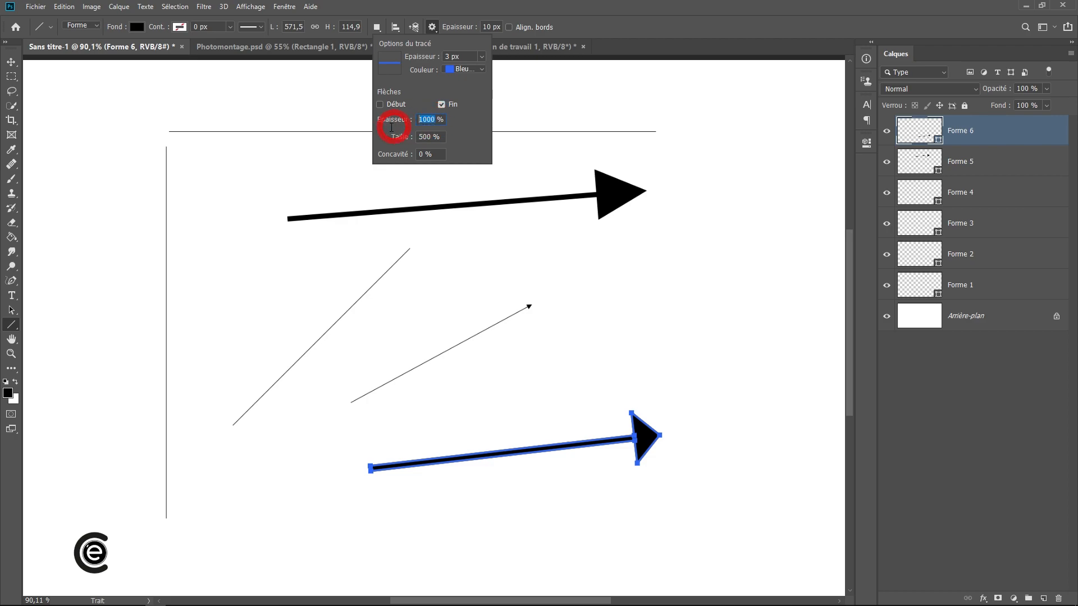
{"action": "left_click", "coordinate": [354, 125]}
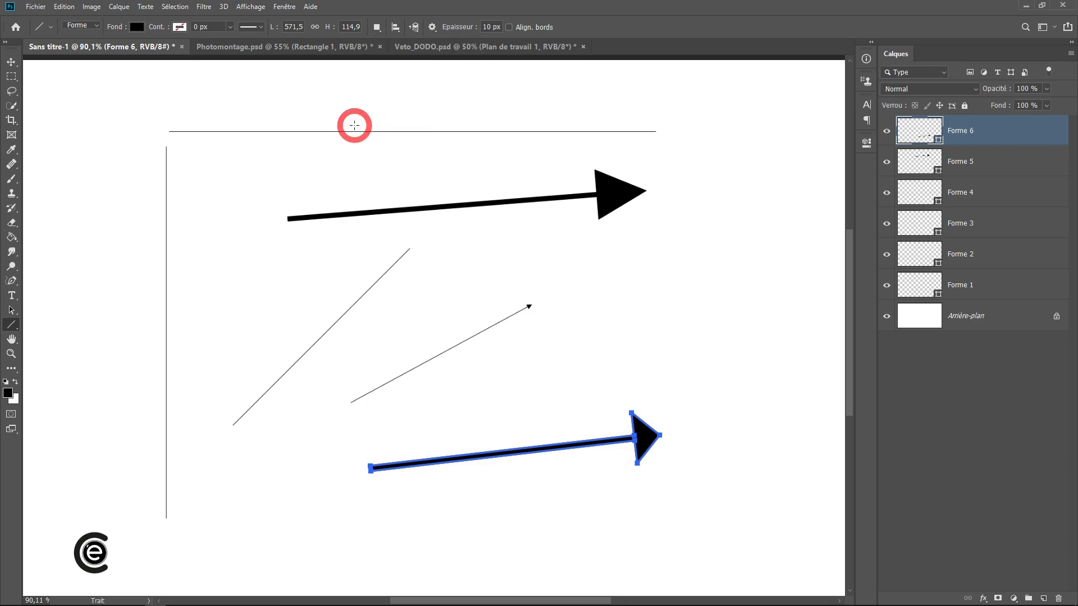
{"action": "left_click", "coordinate": [431, 27]}
{"action": "left_click", "coordinate": [427, 118]}
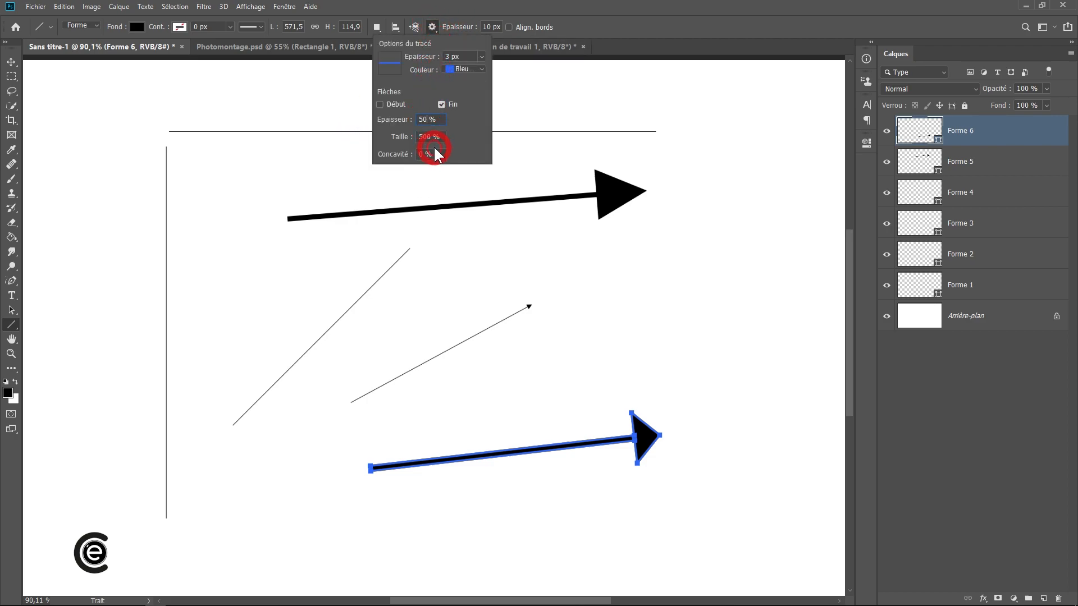
{"action": "left_click_drag", "start_coordinate": [396, 430], "coordinate": [651, 380]}
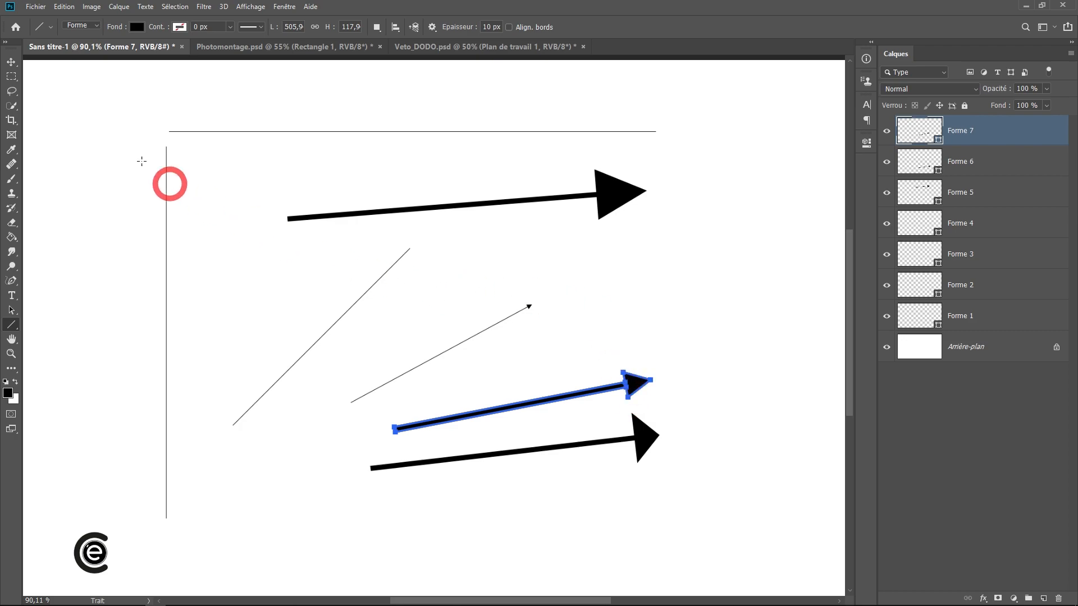
{"action": "left_click", "coordinate": [11, 62]}
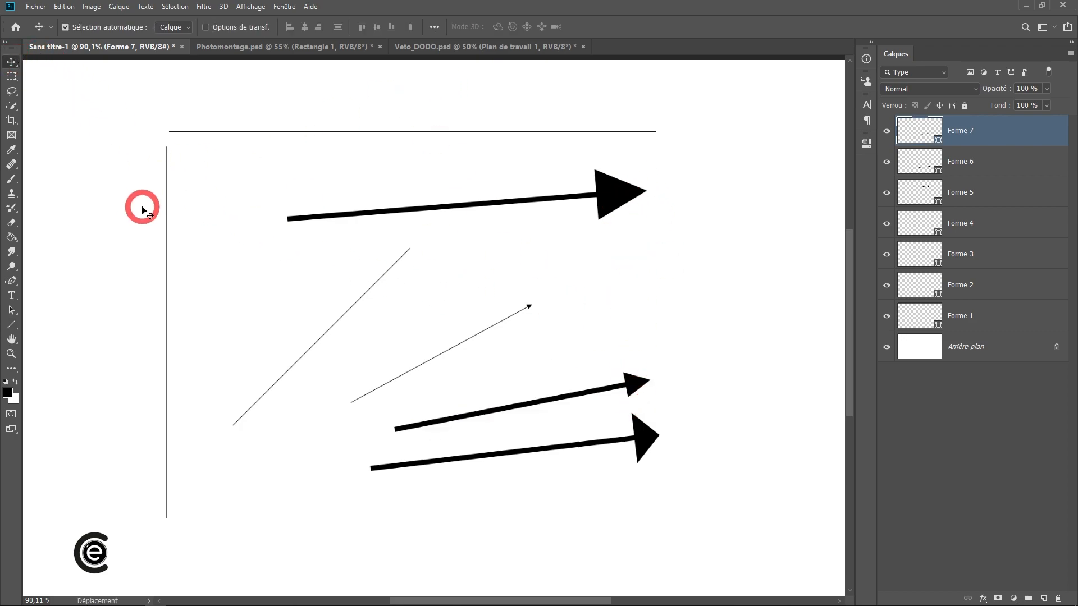
Enable the start arrowhead as well and draw two double-headed arrows spanning about 696 × 119 px and 234 × 255 px
{"action": "left_click", "coordinate": [12, 325]}
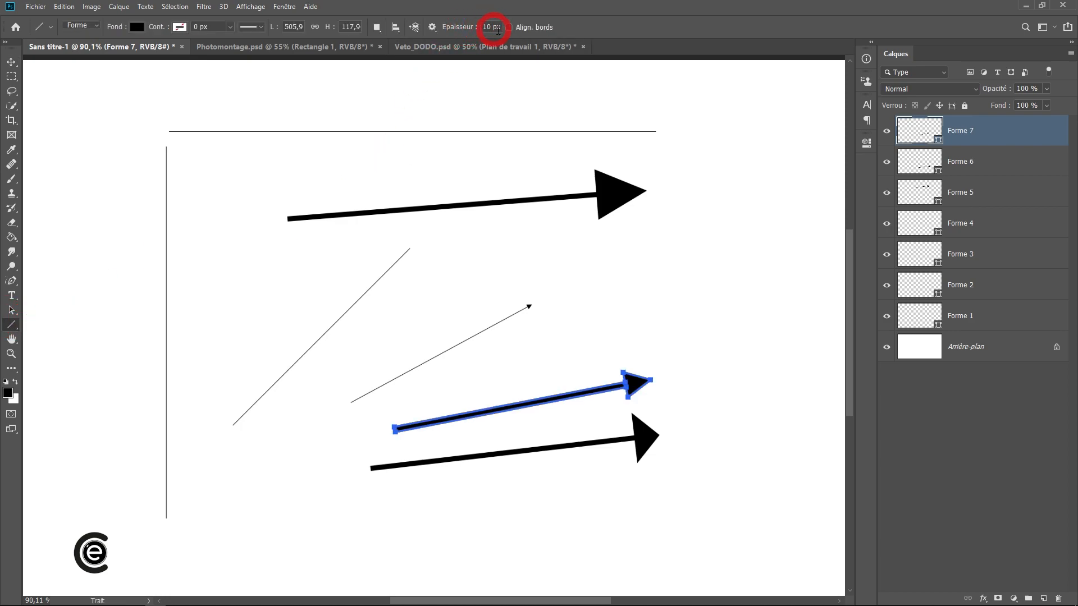
{"action": "left_click", "coordinate": [432, 27]}
{"action": "left_click", "coordinate": [381, 105]}
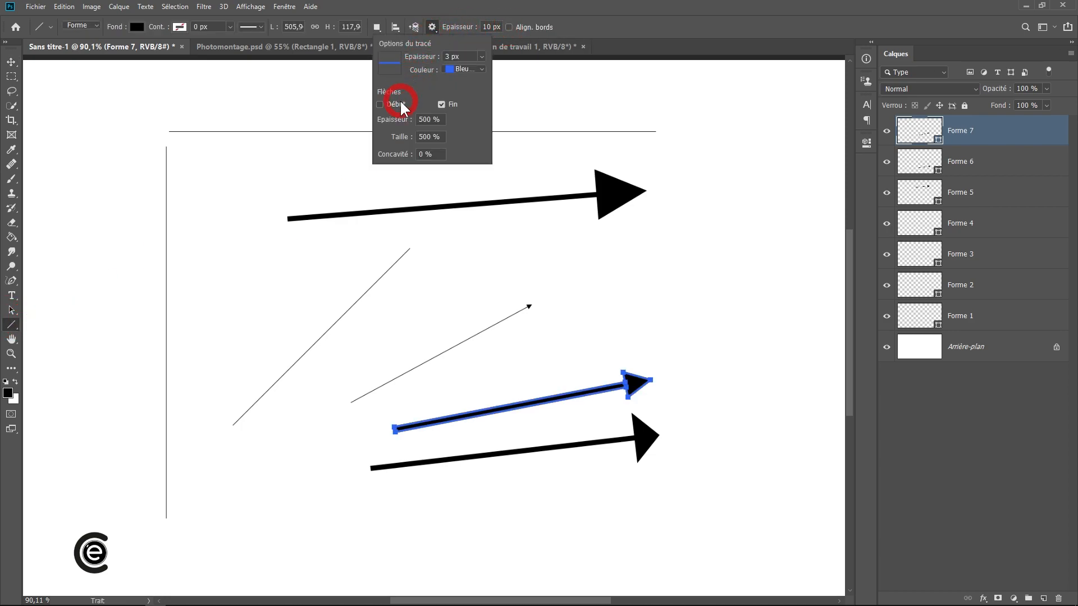
{"action": "left_click_drag", "start_coordinate": [196, 267], "coordinate": [546, 227]}
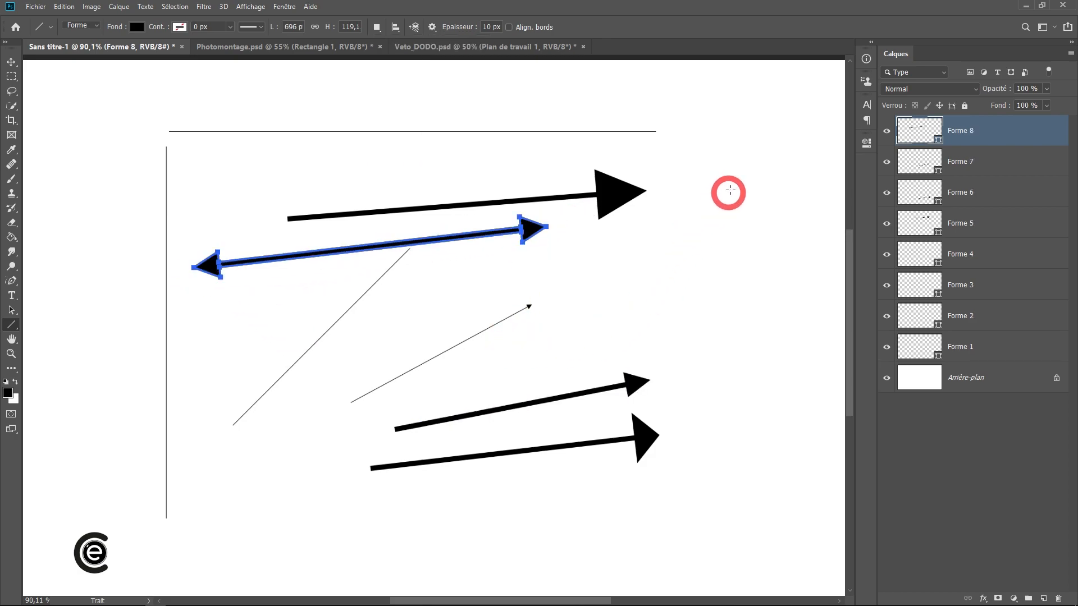
{"action": "left_click_drag", "start_coordinate": [732, 188], "coordinate": [613, 317]}
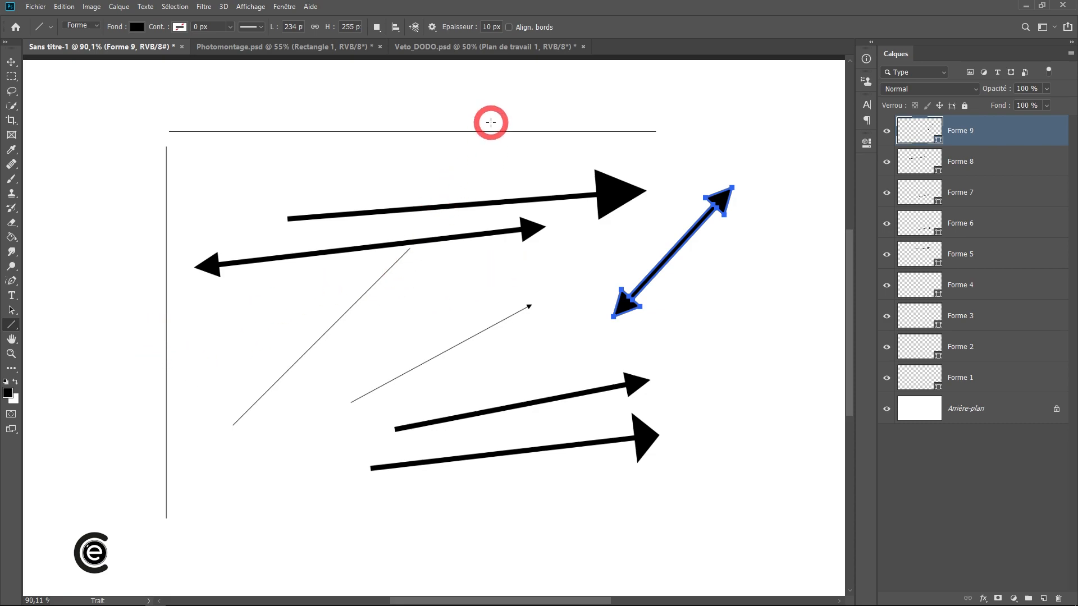
Set the arrowhead concavity to 50% and draw a horizontal double-headed arrow about 578 px long below the other arrows
{"action": "left_click", "coordinate": [430, 25]}
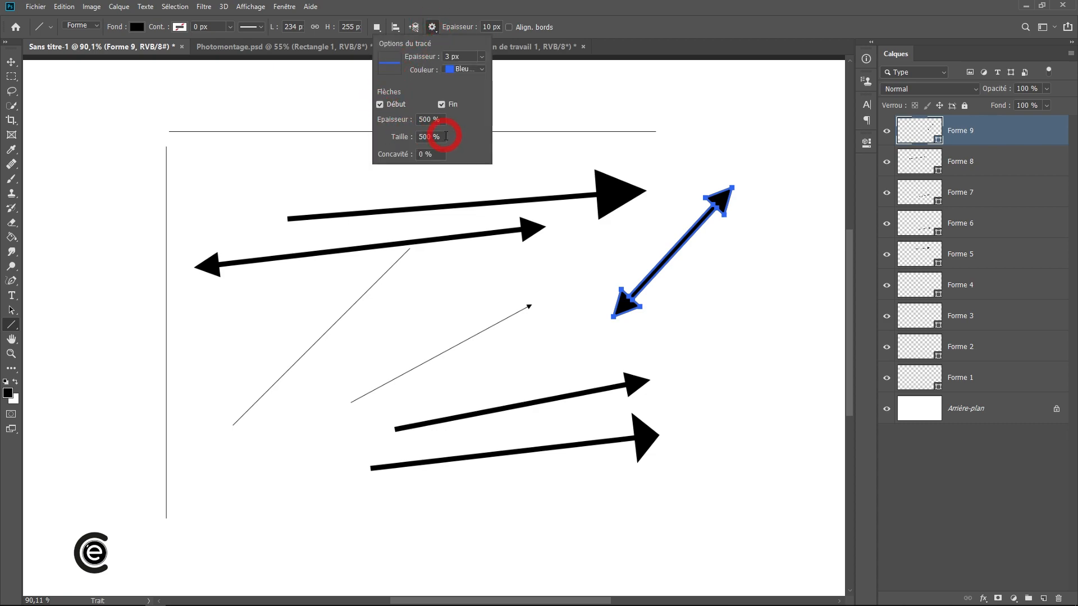
{"action": "left_click_drag", "start_coordinate": [435, 155], "coordinate": [385, 157]}
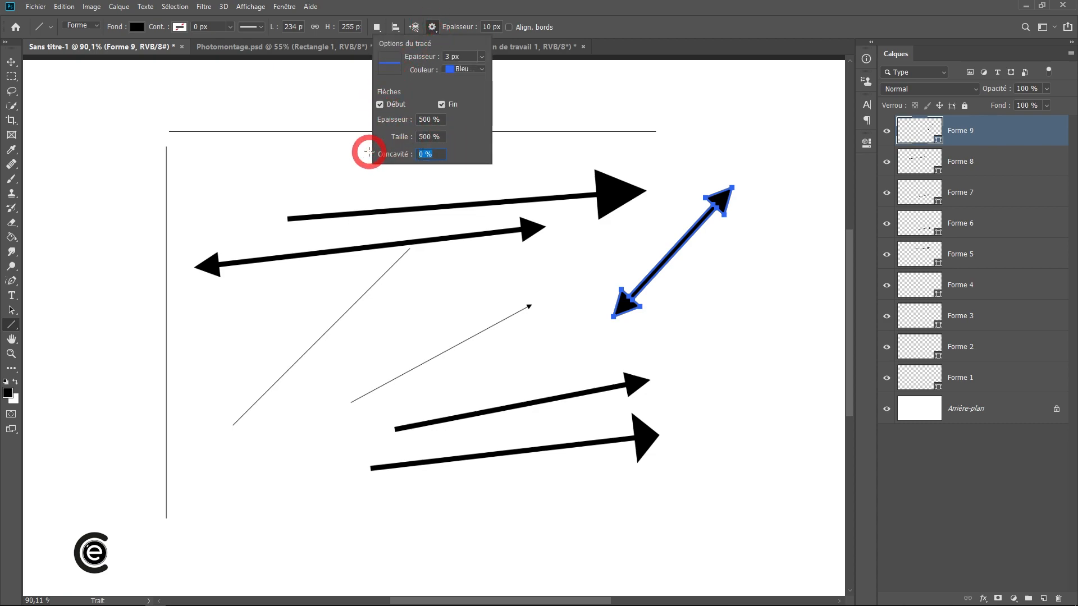
{"action": "type", "text": "50"}
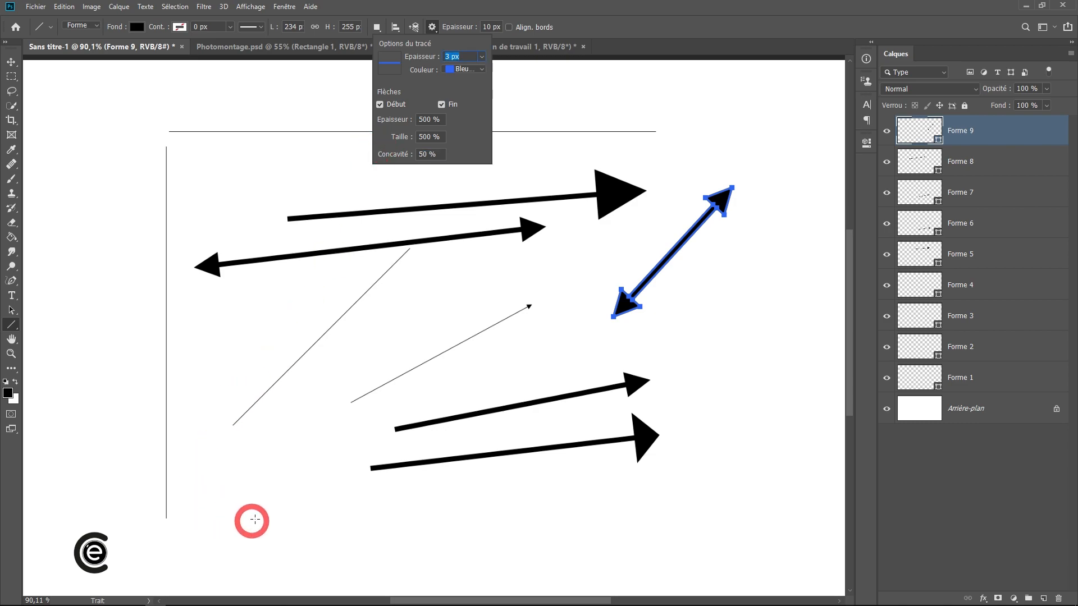
{"action": "left_click_drag", "start_coordinate": [294, 523], "coordinate": [584, 523]}
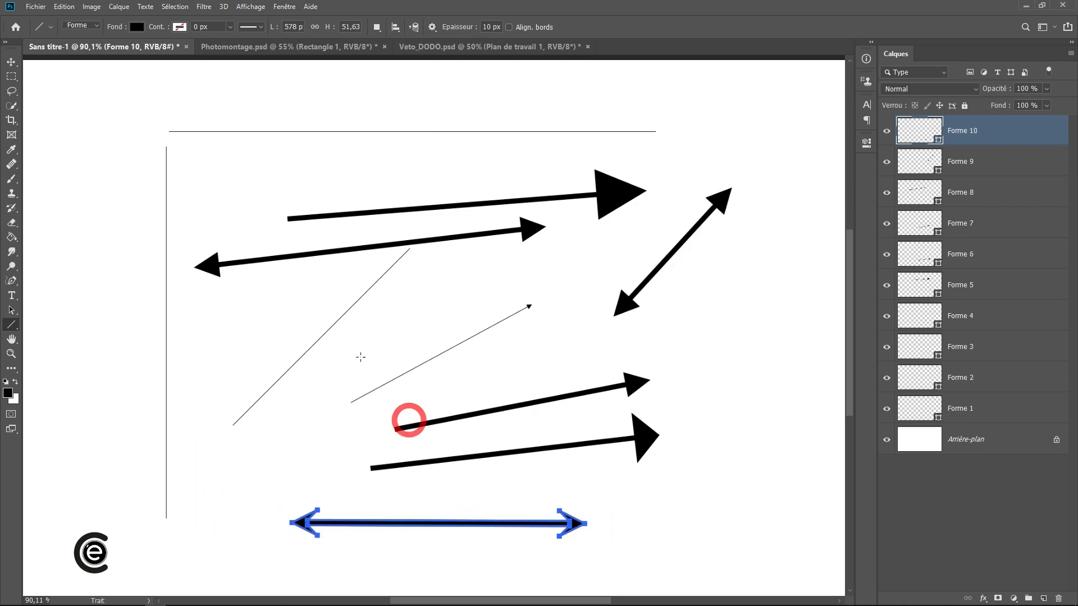
Switch to the Move tool and display the properties of the horizontal double-headed arrow's layer
{"action": "left_click", "coordinate": [11, 62]}
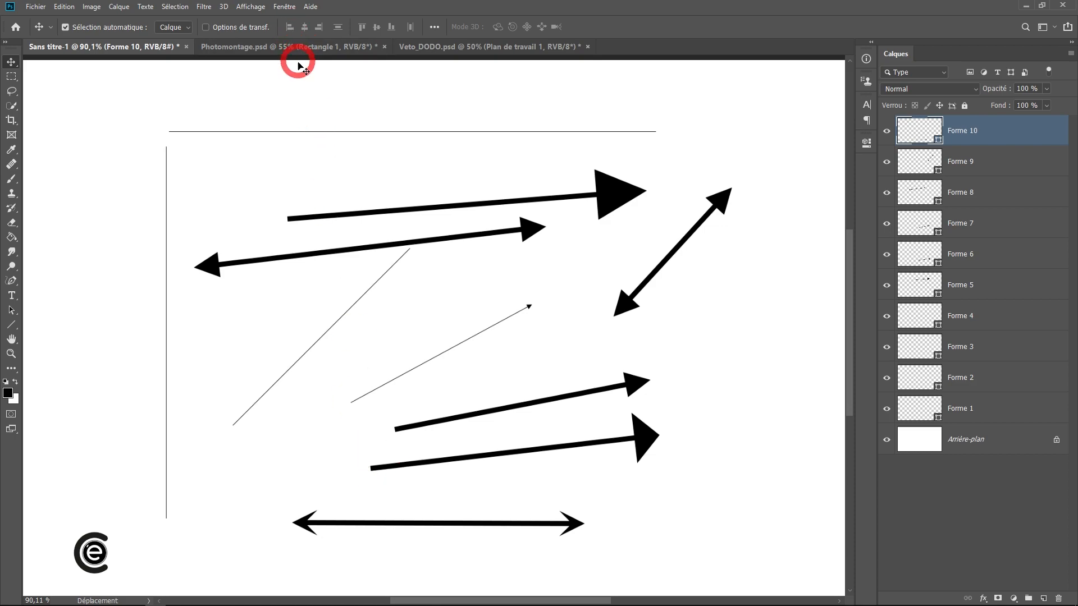
{"action": "left_click", "coordinate": [284, 6]}
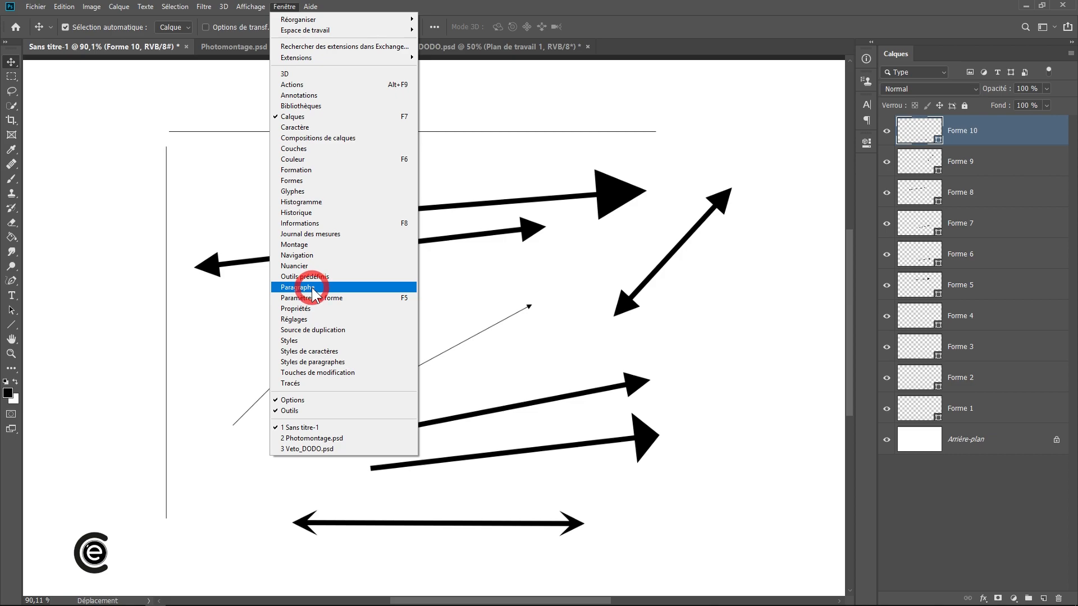
{"action": "left_click", "coordinate": [321, 309]}
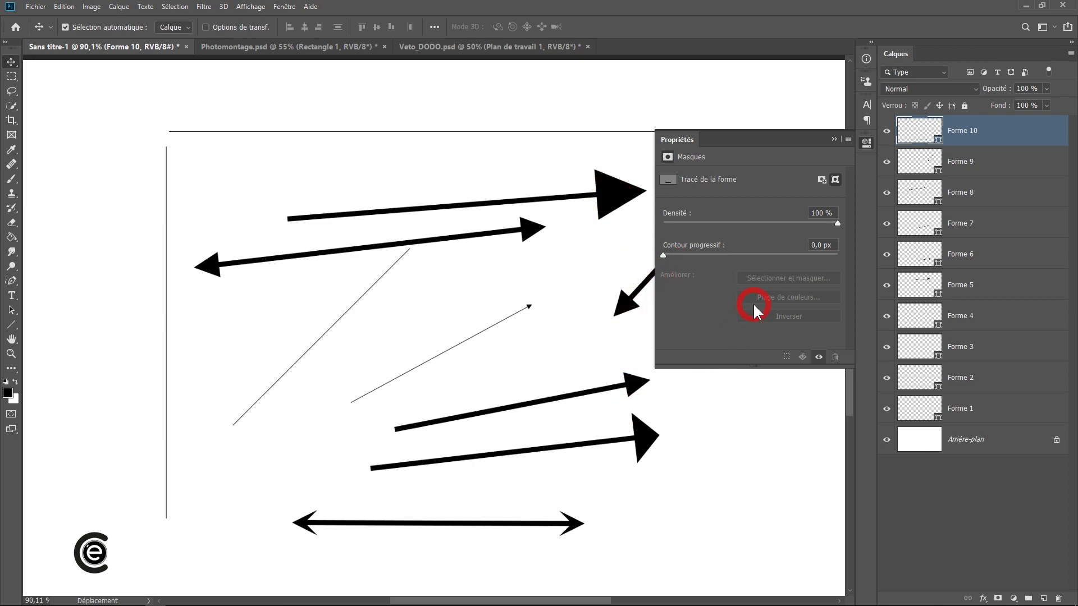
Delete all ten line and arrow layers, leaving only the background, and switch to the Custom Shape tool
{"action": "left_click", "coordinate": [1006, 422], "text": "shift"}
{"action": "left_click", "coordinate": [1058, 598]}
{"action": "left_click", "coordinate": [530, 227]}
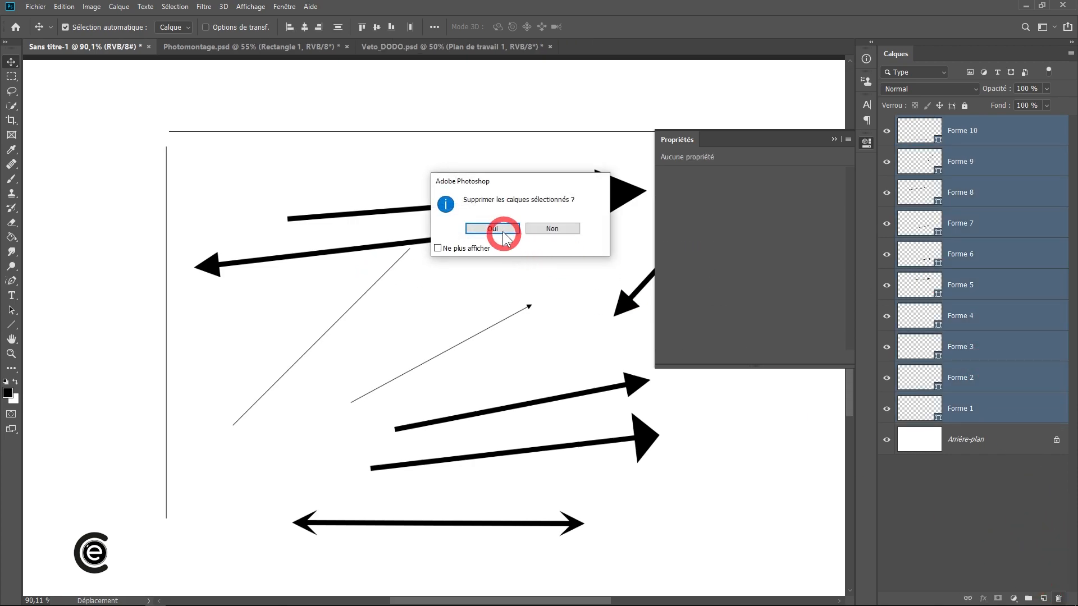
{"action": "left_click_drag", "start_coordinate": [12, 323], "coordinate": [116, 379]}
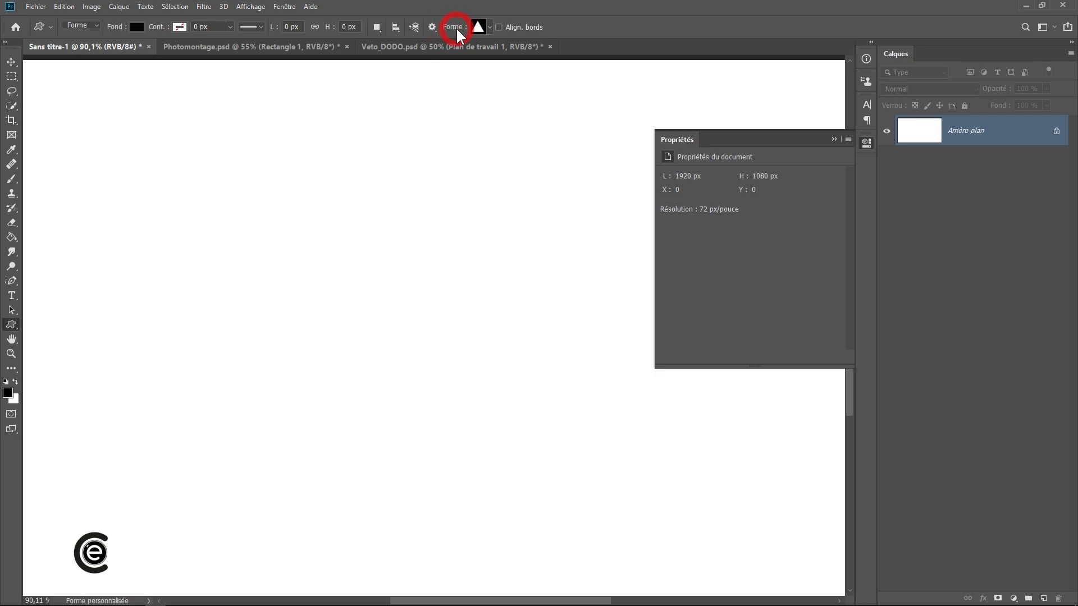
Browse the custom shape library and look at the option of replacing the active shapes with the Toutes collection
{"action": "left_click", "coordinate": [490, 27]}
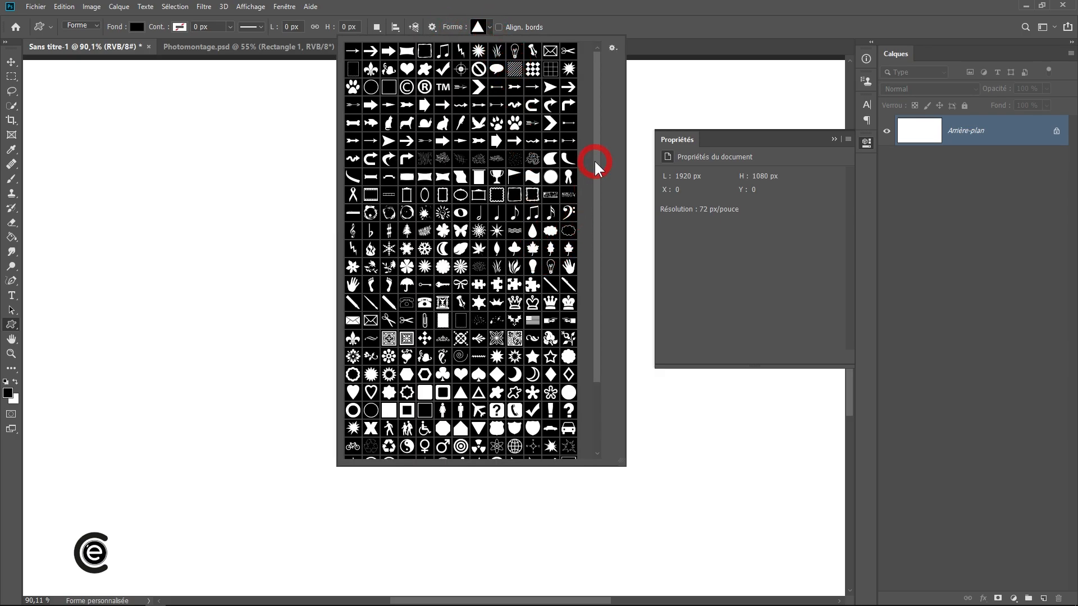
{"action": "left_click_drag", "start_coordinate": [596, 165], "coordinate": [587, 53]}
{"action": "left_click", "coordinate": [613, 48]}
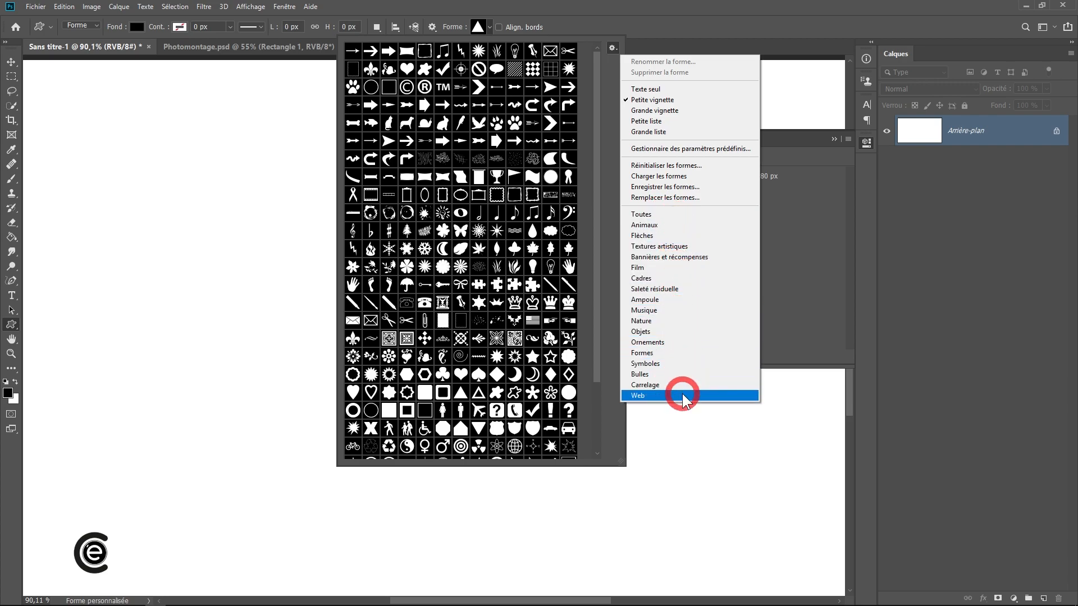
{"action": "left_click", "coordinate": [665, 218]}
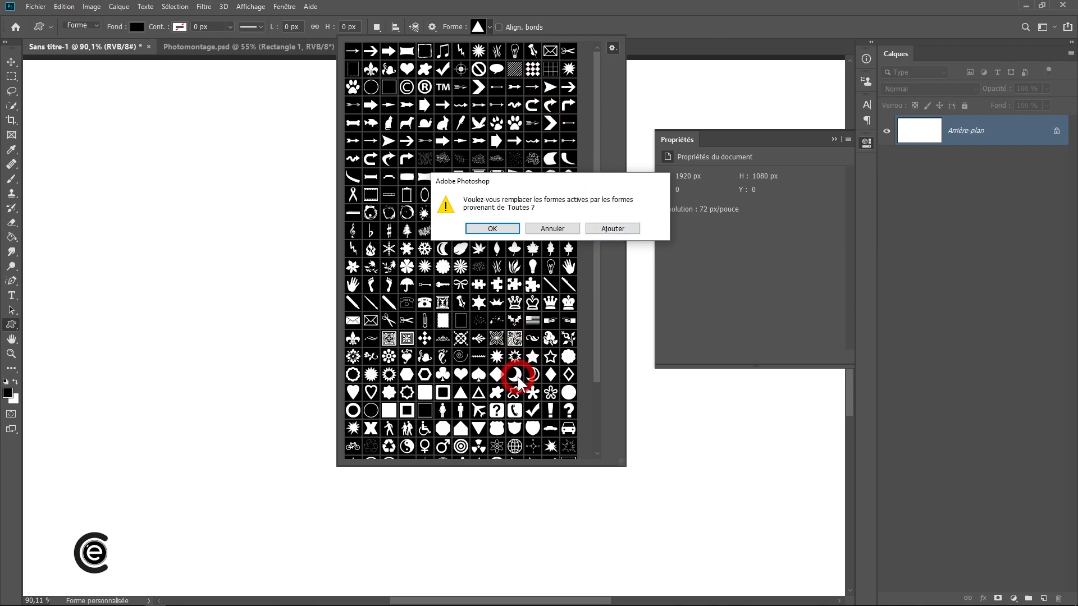
{"action": "left_click", "coordinate": [551, 227]}
Examine the Custom Shapes folder path in the dialog for loading shapes, and close it without loading anything
{"action": "left_click", "coordinate": [612, 47]}
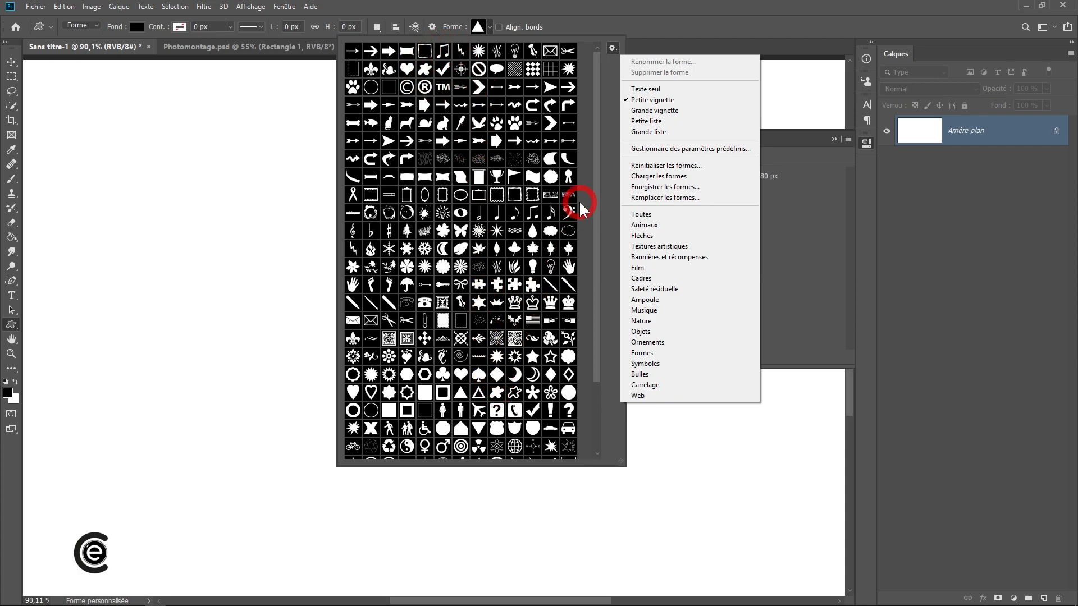
{"action": "left_click", "coordinate": [688, 177]}
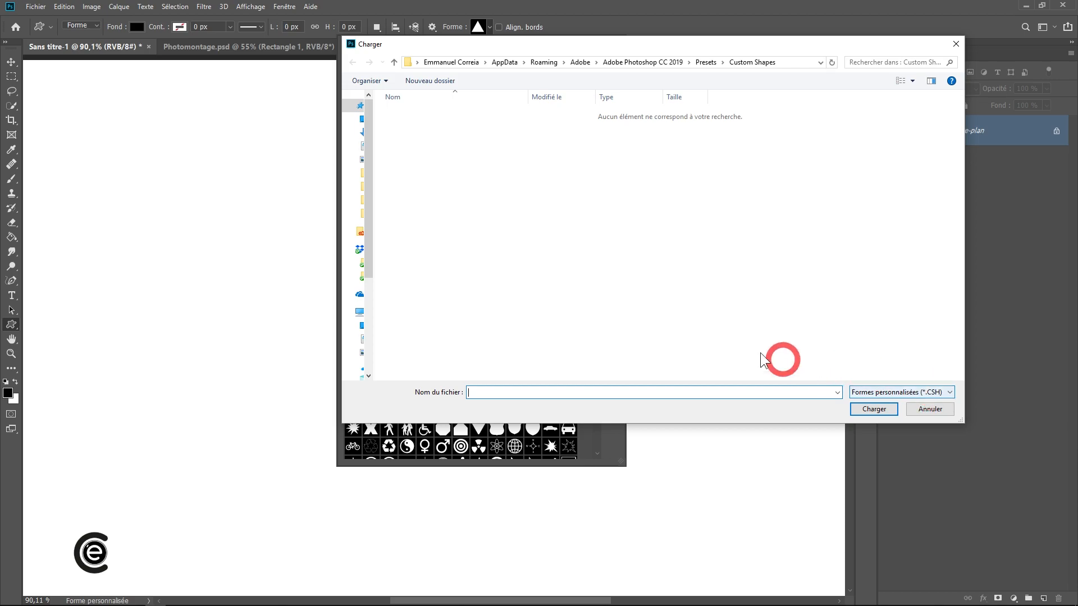
{"action": "left_click", "coordinate": [723, 63]}
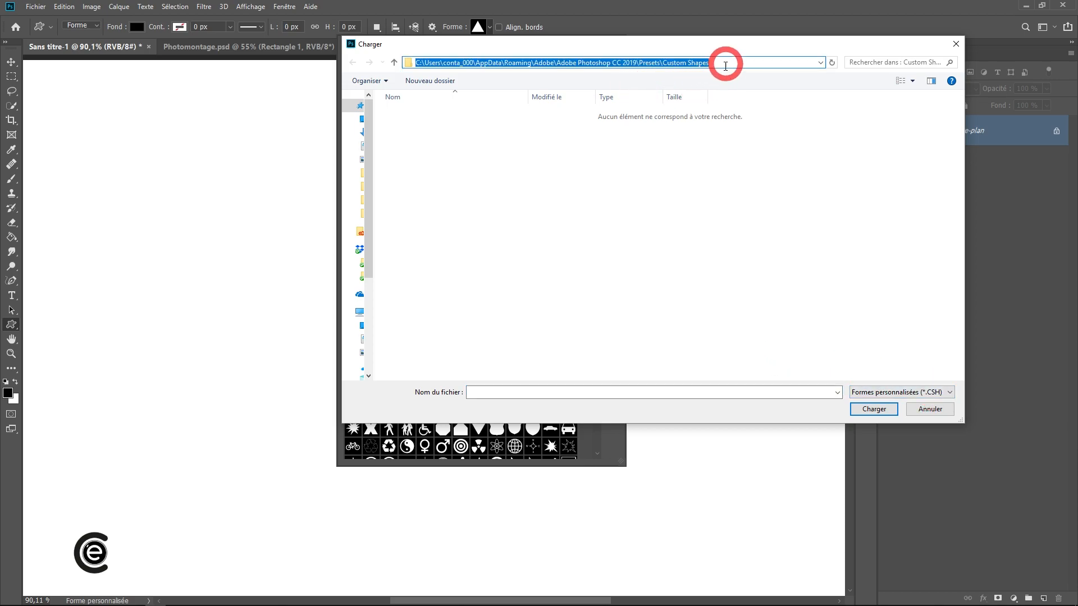
{"action": "left_click", "coordinate": [754, 63]}
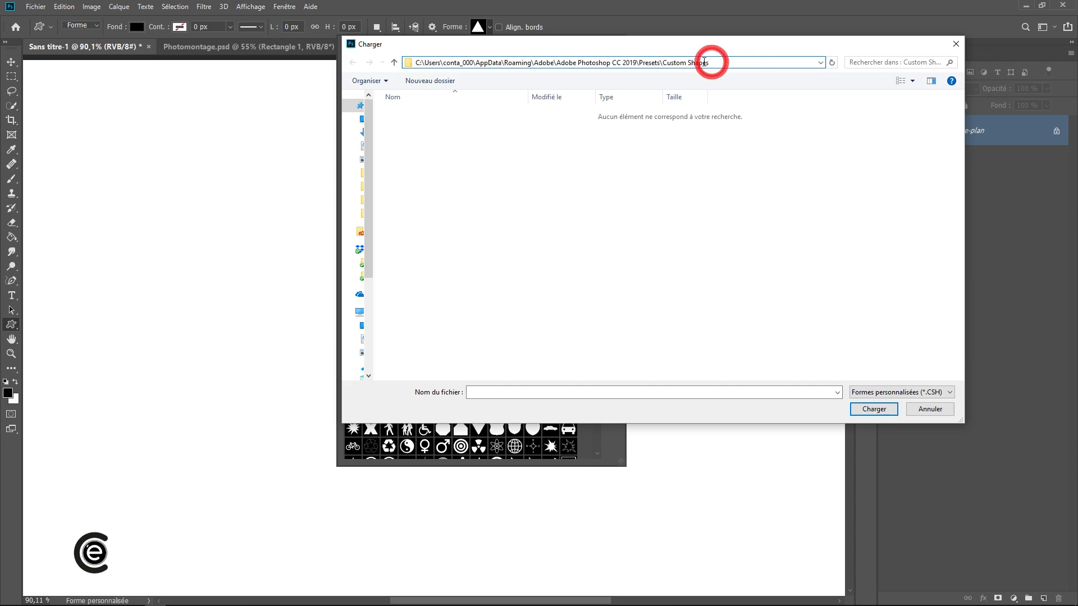
{"action": "left_click_drag", "start_coordinate": [711, 63], "coordinate": [324, 64]}
{"action": "left_click", "coordinate": [642, 134]}
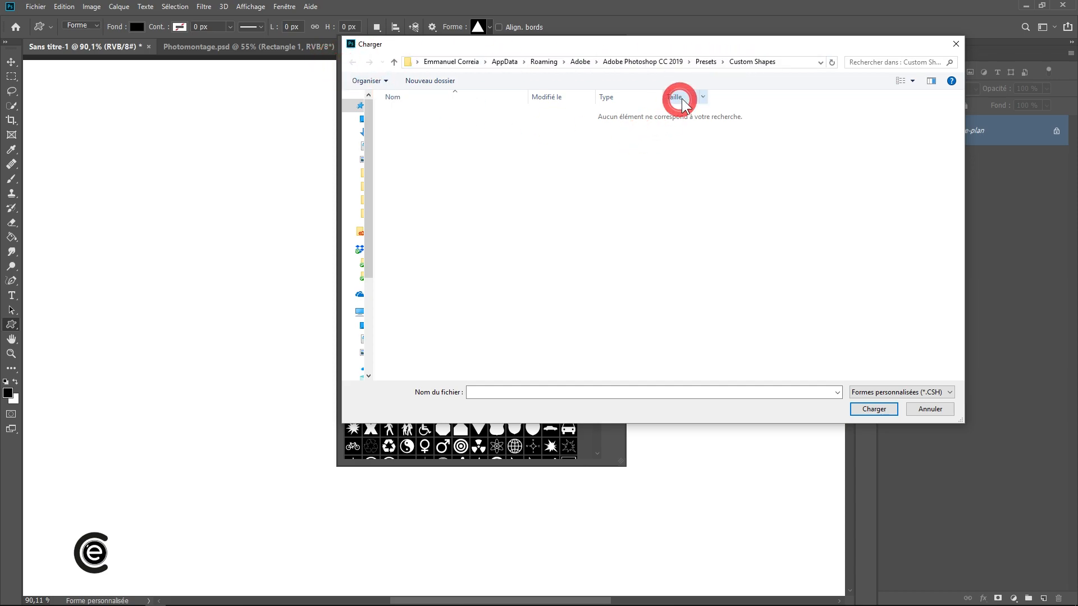
{"action": "left_click", "coordinate": [776, 63]}
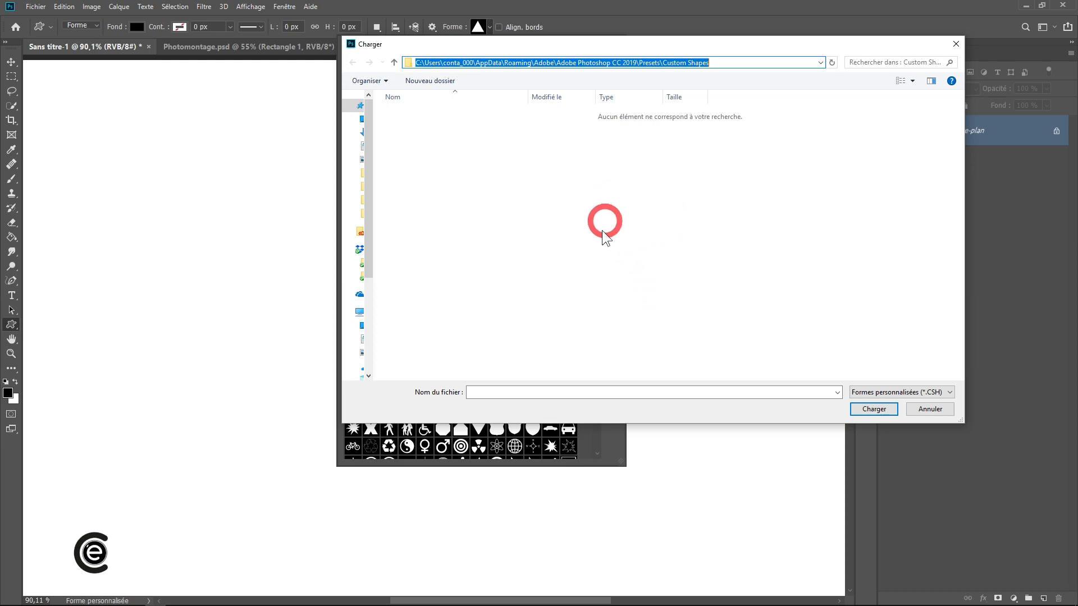
{"action": "left_click", "coordinate": [929, 411]}
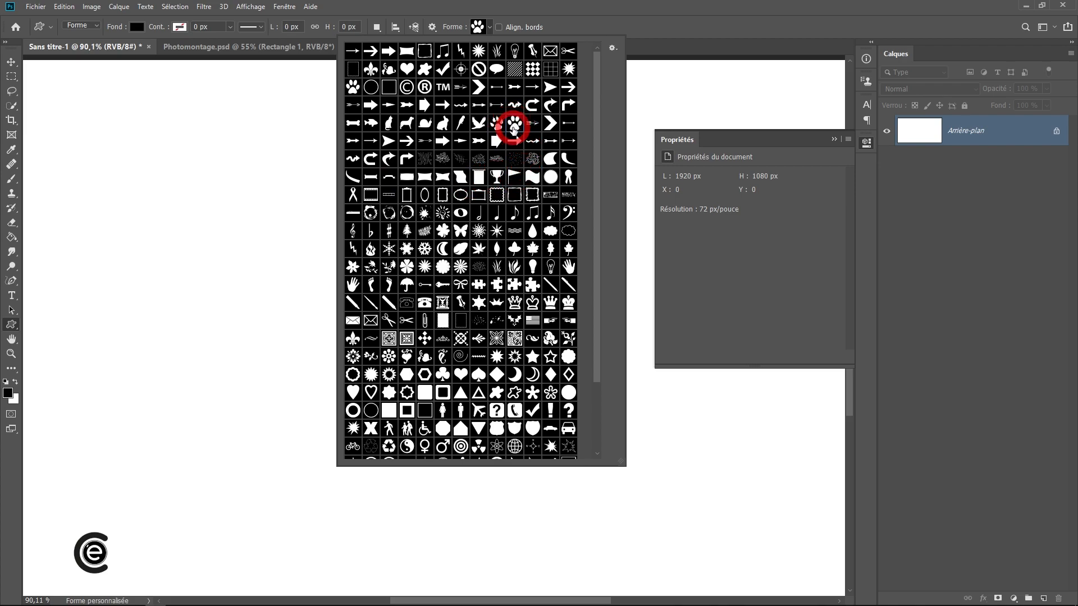
Draw two black paw-print custom shapes side by side, about 411 × 412 px and 353 × 337 px
{"action": "left_click_drag", "start_coordinate": [126, 178], "coordinate": [429, 385]}
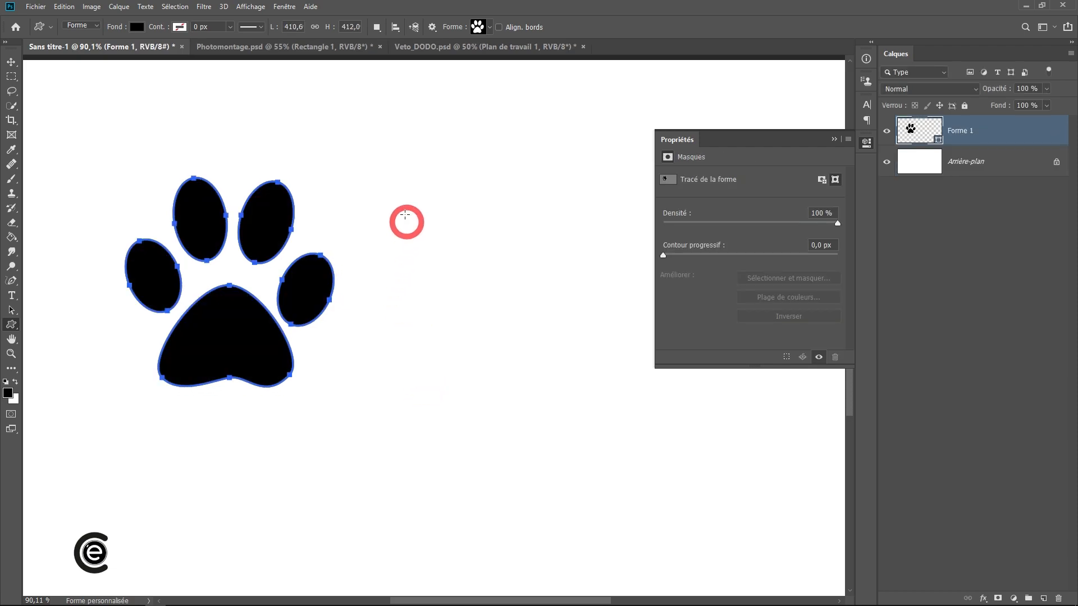
{"action": "left_click_drag", "start_coordinate": [397, 186], "coordinate": [576, 357]}
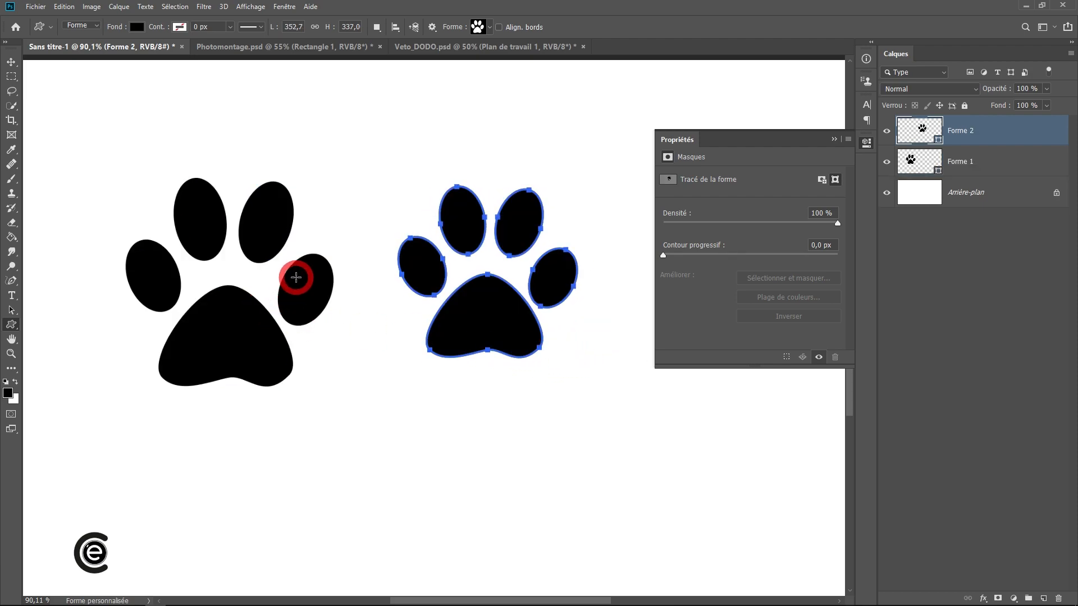
{"action": "left_click_drag", "start_coordinate": [352, 331], "coordinate": [371, 330]}
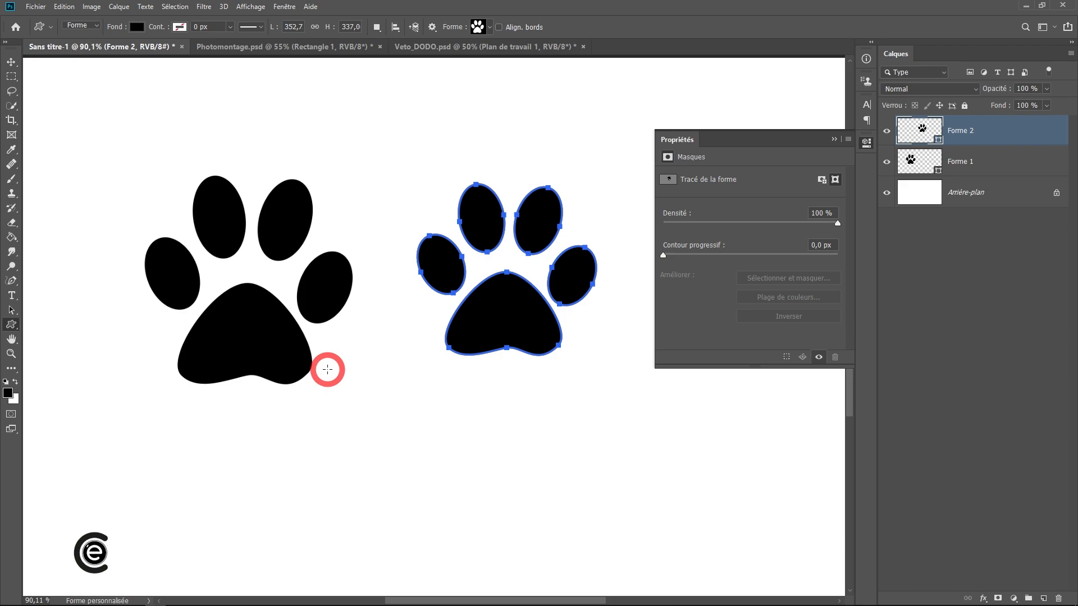
Hide the Properties panel and display it again
{"action": "left_click", "coordinate": [834, 139]}
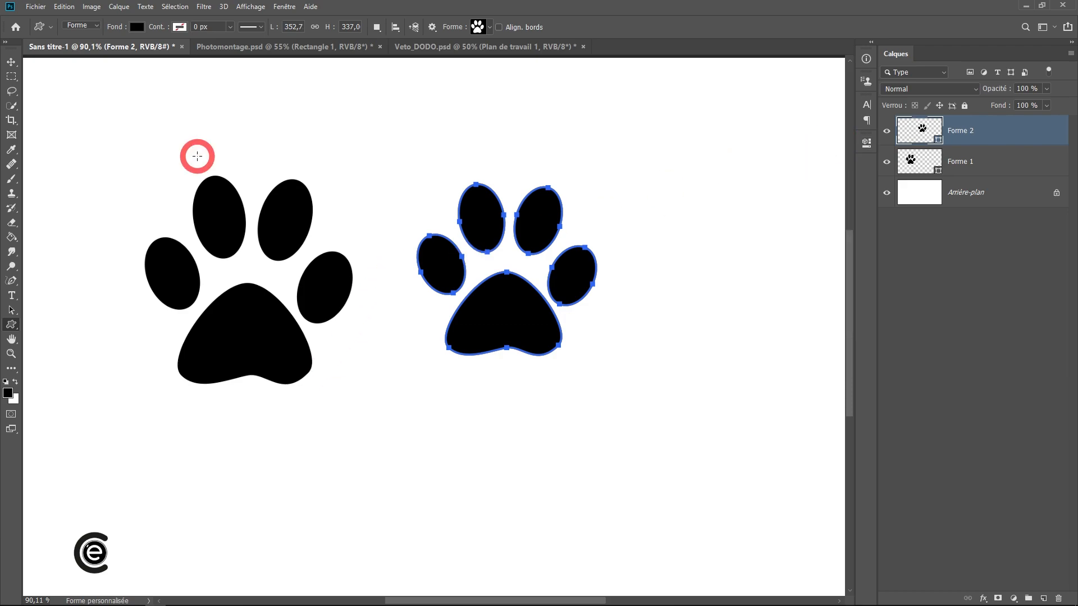
{"action": "left_click", "coordinate": [284, 6]}
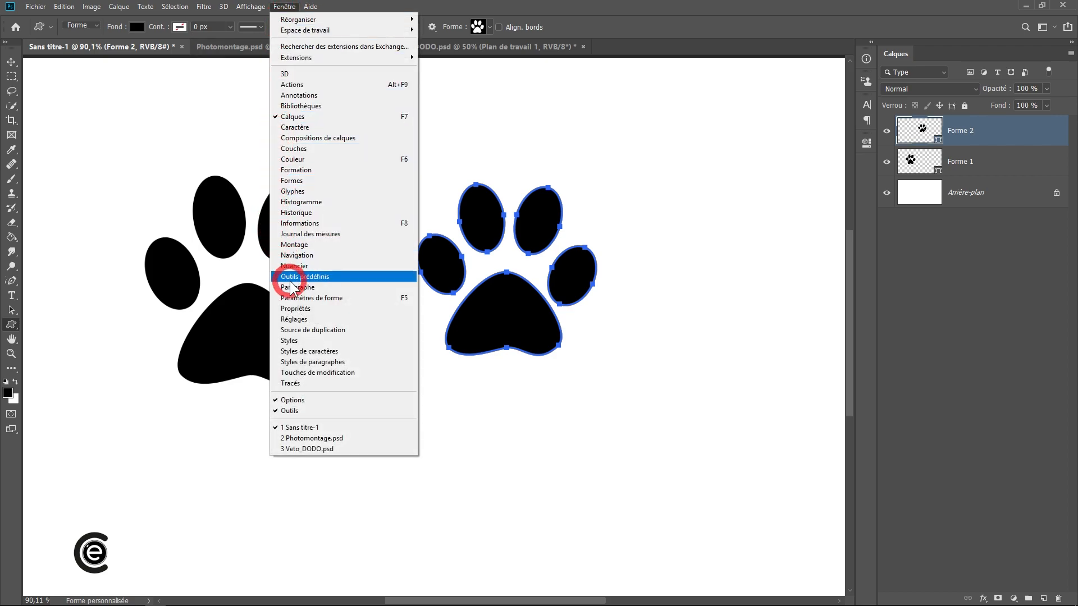
{"action": "left_click", "coordinate": [295, 308]}
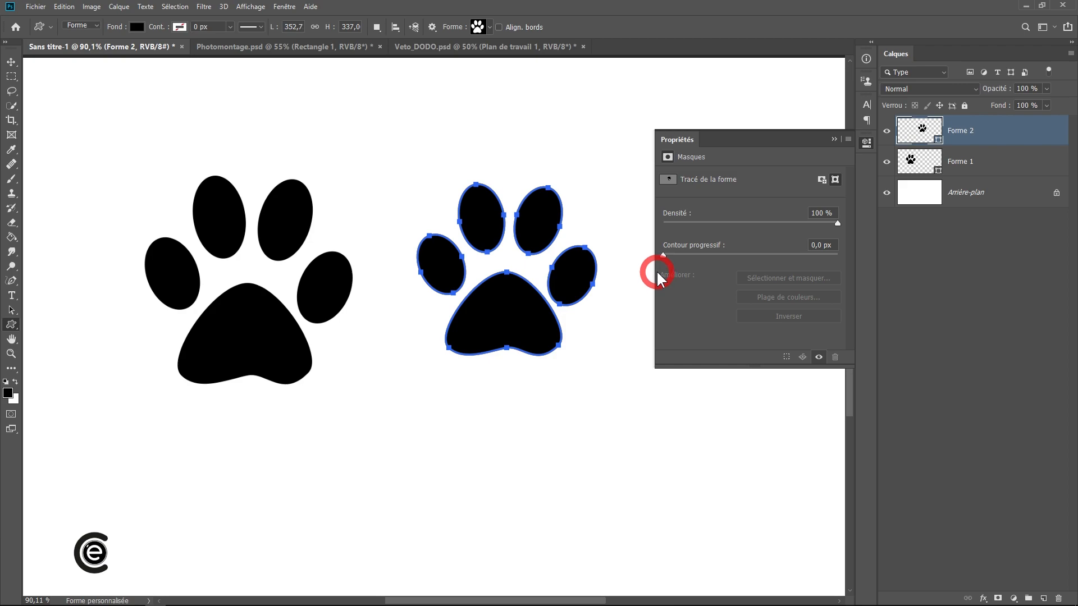
Draw a rectangle about 482 × 224 px below the larger paw and a rounded rectangle about 384 × 260 px beside it
{"action": "right_click", "coordinate": [11, 325]}
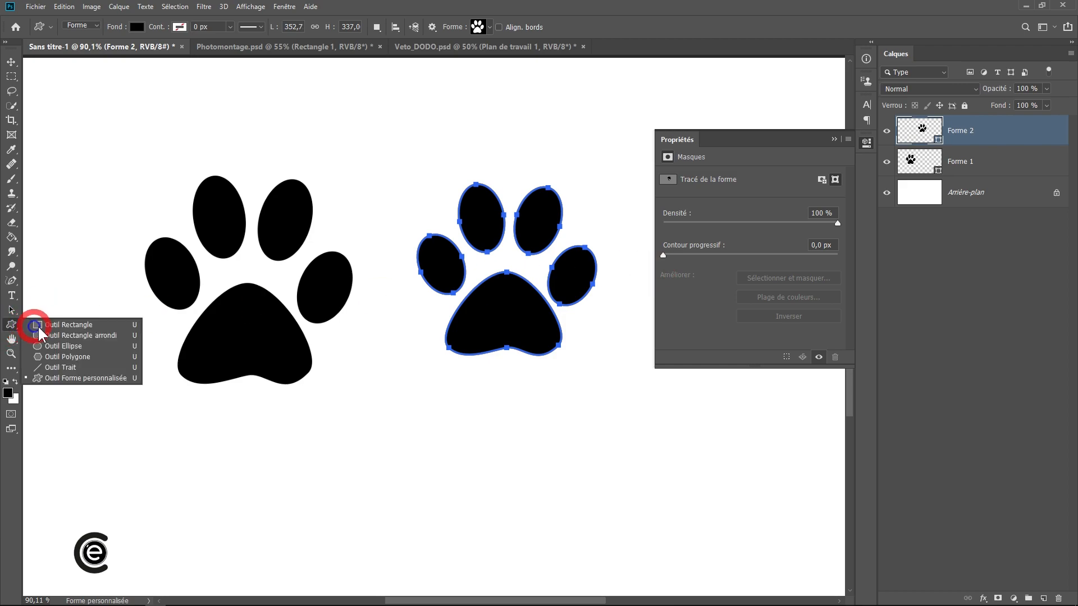
{"action": "left_click", "coordinate": [51, 324]}
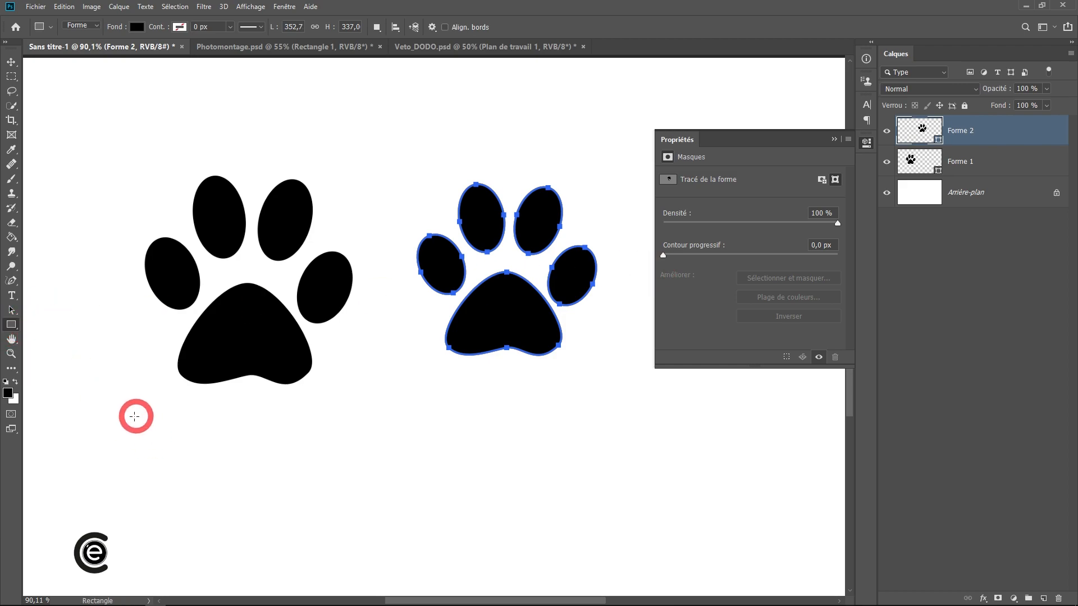
{"action": "left_click_drag", "start_coordinate": [133, 420], "coordinate": [376, 534]}
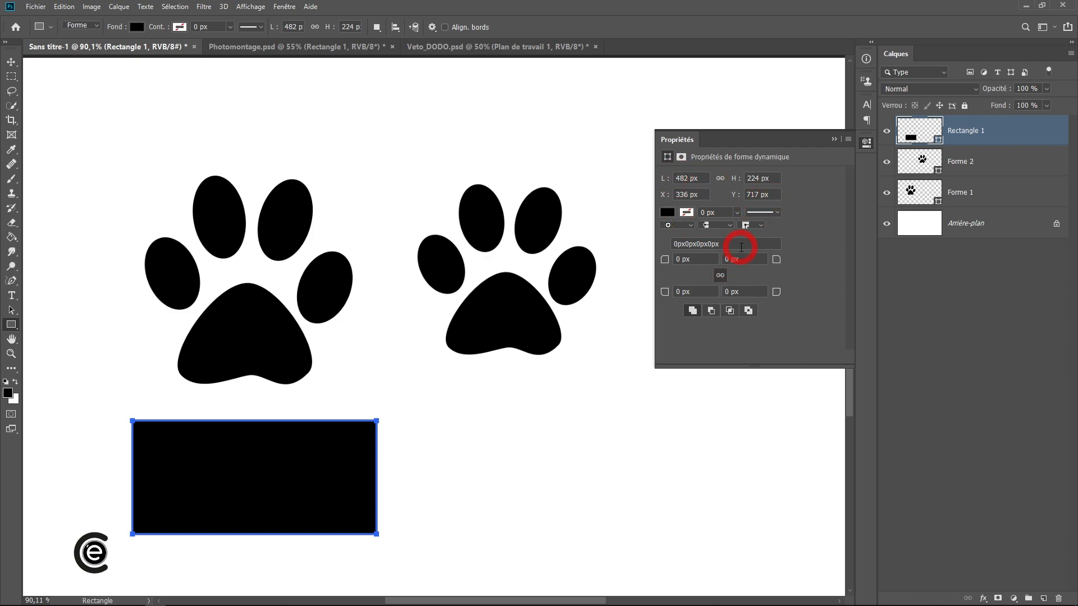
{"action": "right_click", "coordinate": [9, 328]}
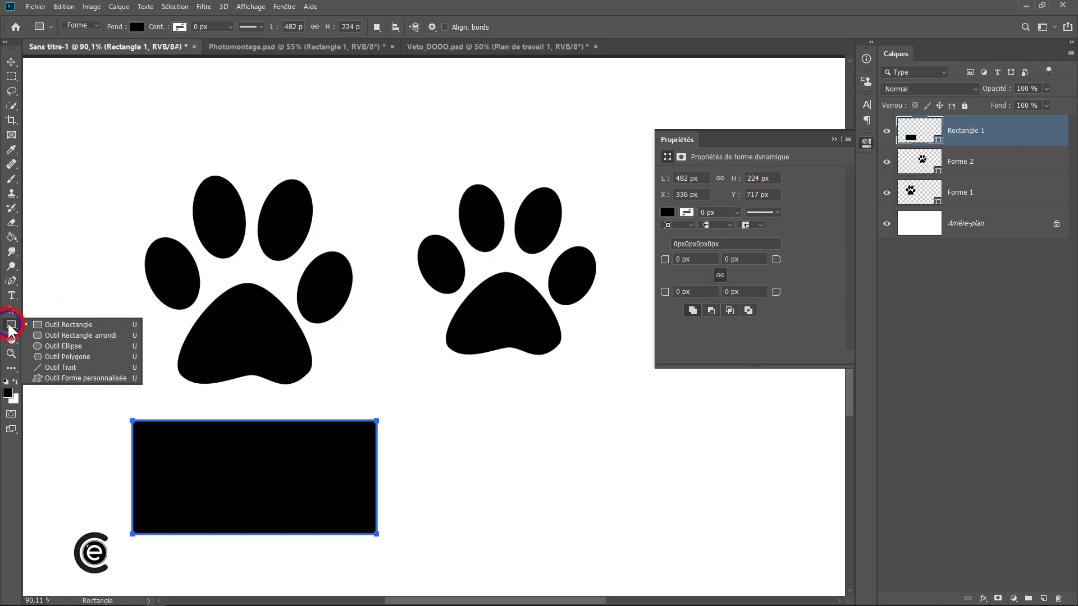
{"action": "left_click", "coordinate": [48, 340]}
{"action": "left_click_drag", "start_coordinate": [412, 413], "coordinate": [607, 544]}
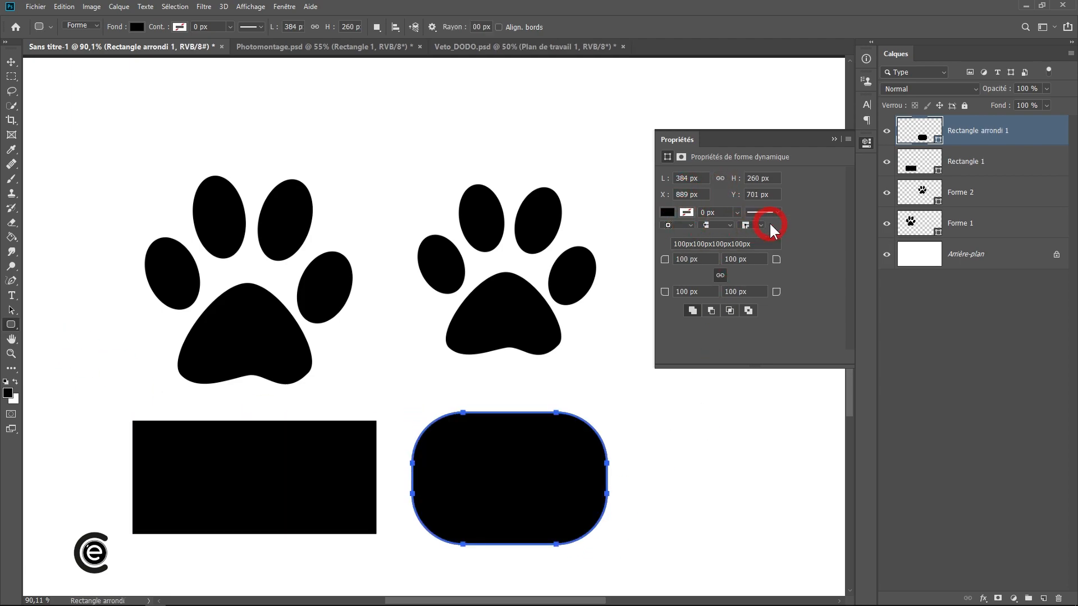
Draw a circle about 223 × 224 px beside the rounded rectangle and a 12-pointed star about 170 px wide near the larger paw
{"action": "right_click", "coordinate": [11, 326]}
{"action": "left_click", "coordinate": [58, 348]}
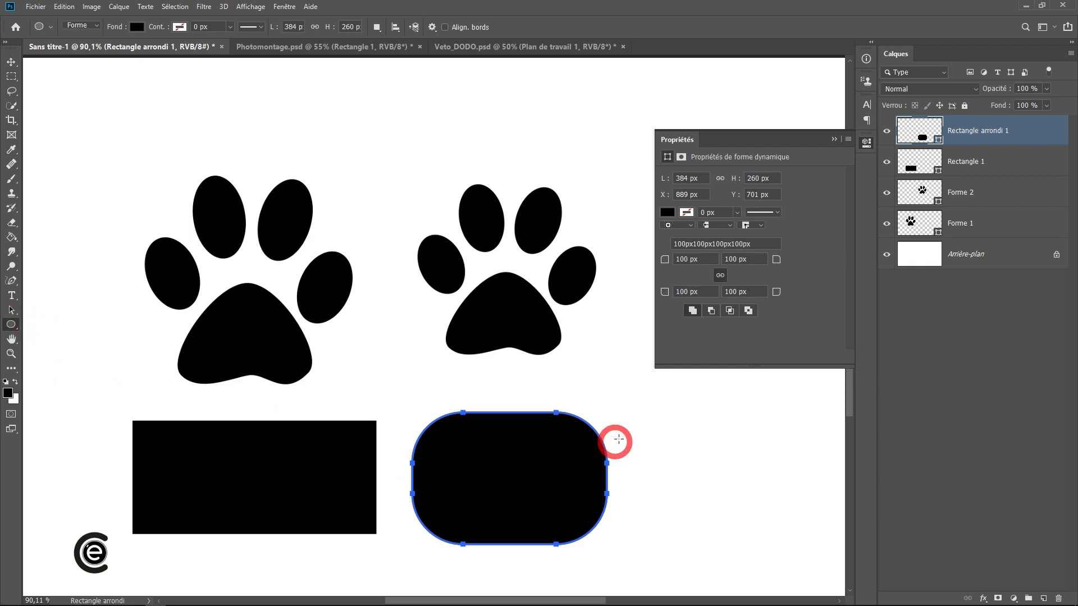
{"action": "left_click_drag", "start_coordinate": [668, 418], "coordinate": [782, 532]}
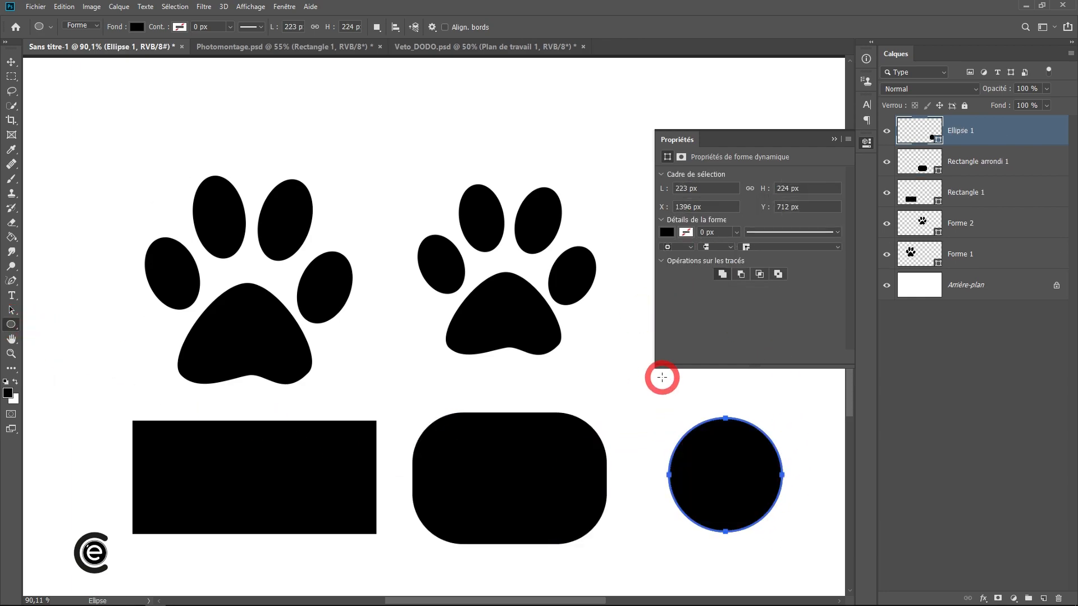
{"action": "right_click", "coordinate": [11, 324]}
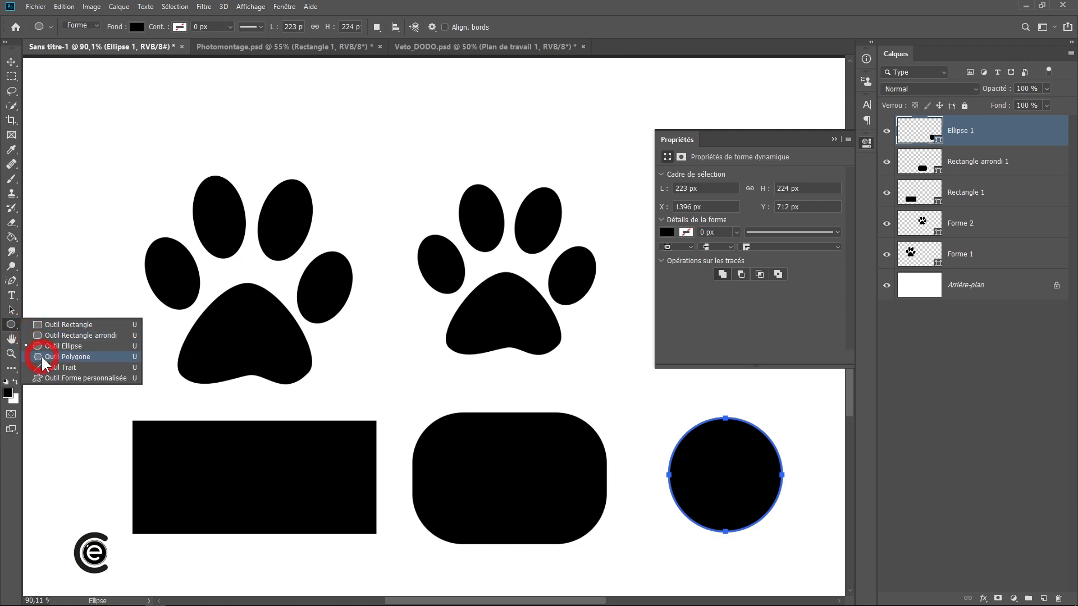
{"action": "left_click", "coordinate": [40, 356]}
{"action": "left_click_drag", "start_coordinate": [99, 190], "coordinate": [158, 184]}
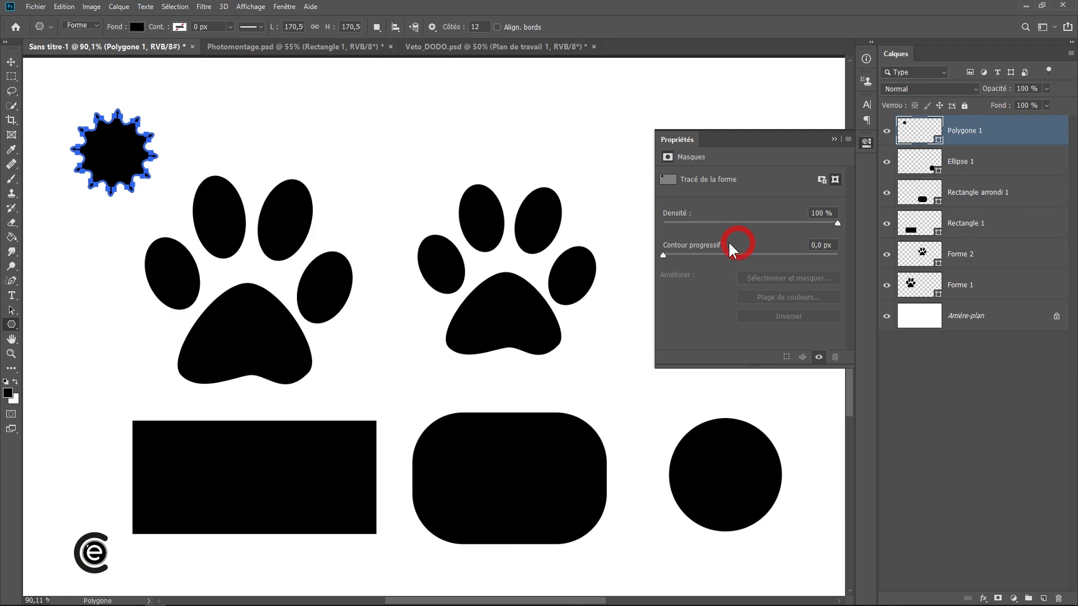
Draw a slightly slanted double-headed arrow about 345 × 76 px above the paw prints with the Line tool
{"action": "right_click", "coordinate": [11, 325]}
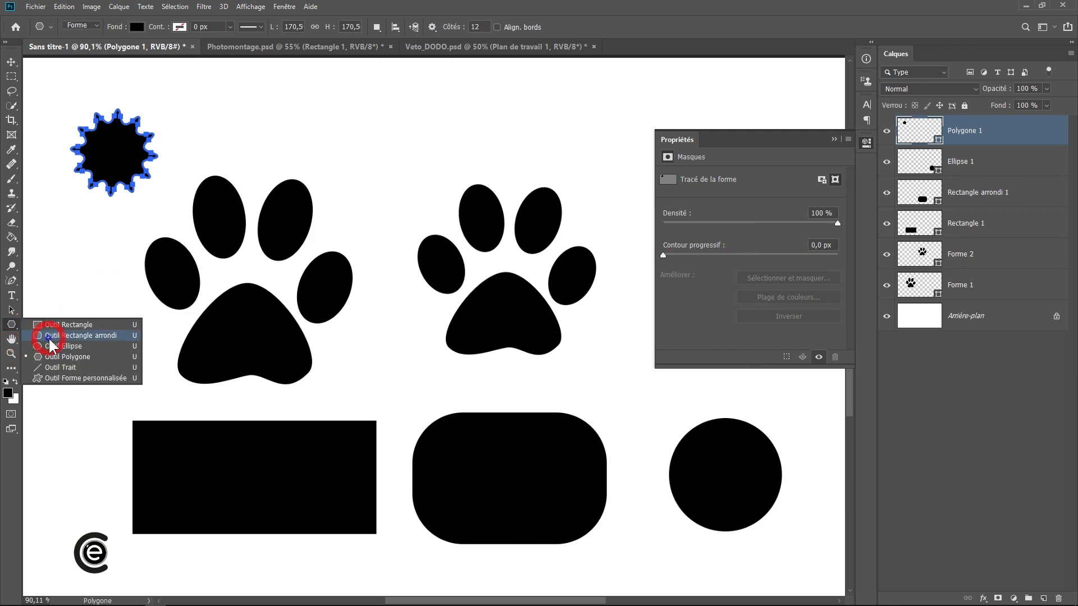
{"action": "left_click", "coordinate": [50, 368]}
{"action": "left_click_drag", "start_coordinate": [306, 98], "coordinate": [480, 116]}
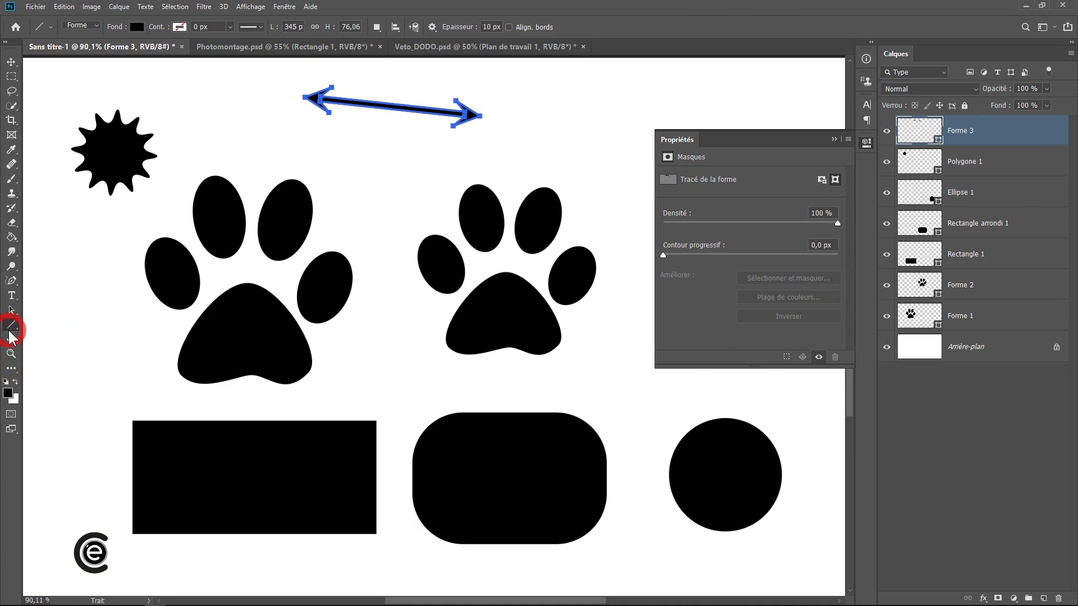
{"action": "right_click", "coordinate": [10, 328]}
Move the larger paw print slightly to the right and down using the Move tool
{"action": "left_click", "coordinate": [11, 61]}
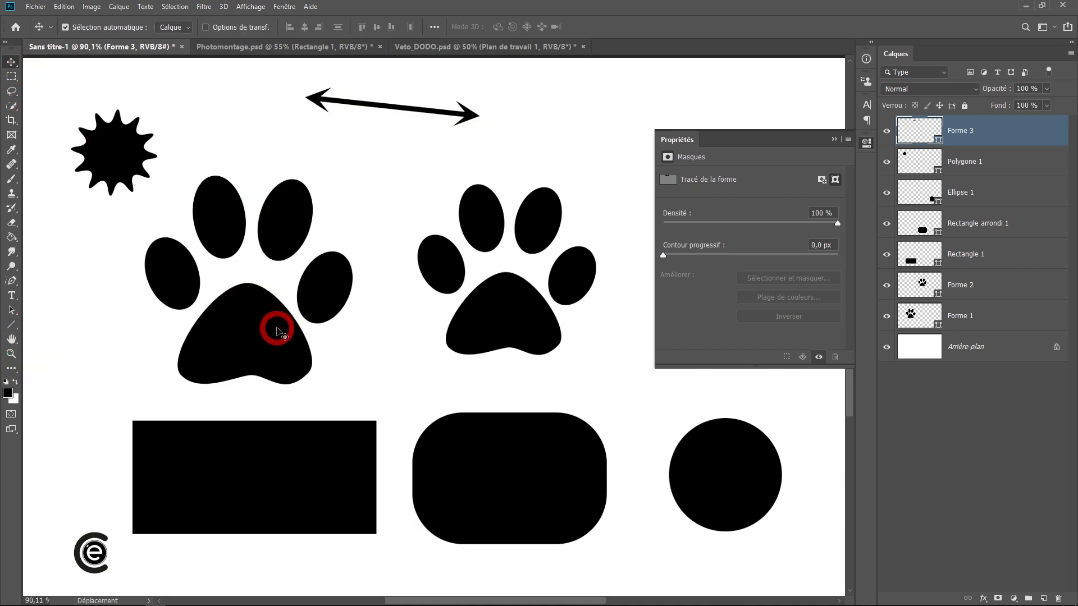
{"action": "left_click", "coordinate": [251, 337]}
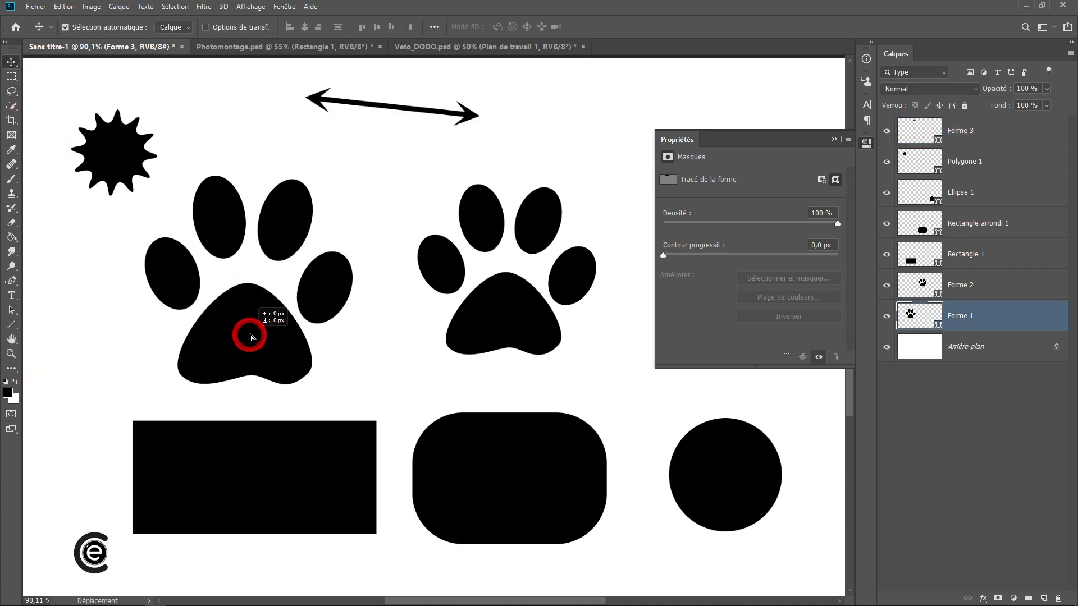
{"action": "left_click_drag", "start_coordinate": [251, 336], "coordinate": [258, 334]}
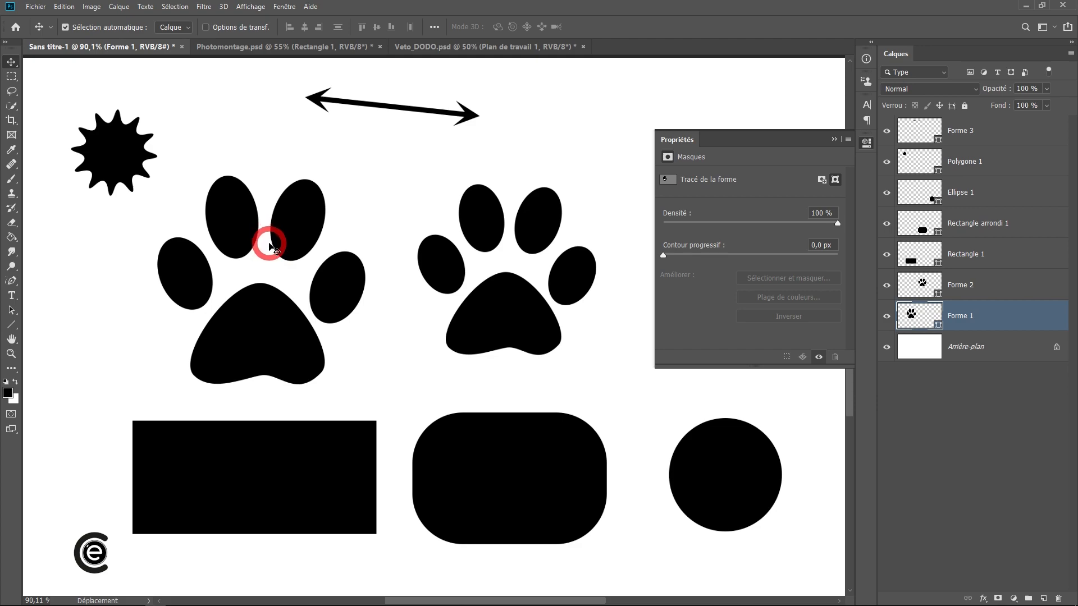
{"action": "left_click_drag", "start_coordinate": [262, 337], "coordinate": [252, 346]}
{"action": "left_click", "coordinate": [13, 64]}
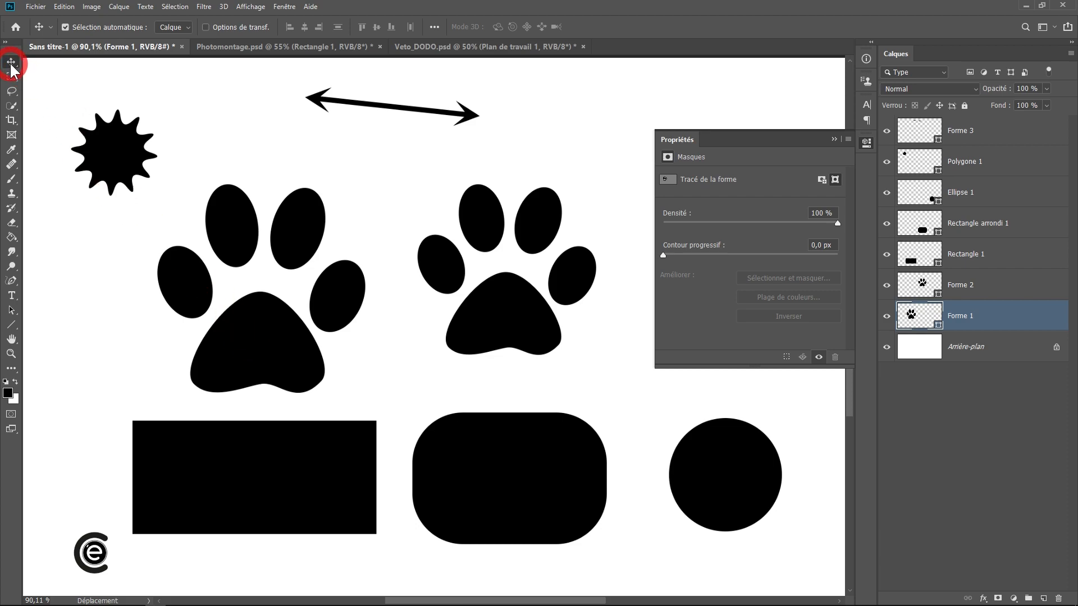
Compare the properties of the smaller paw, the plain rectangle and the larger paw layers
{"action": "left_click", "coordinate": [1005, 286]}
{"action": "left_click", "coordinate": [1007, 257]}
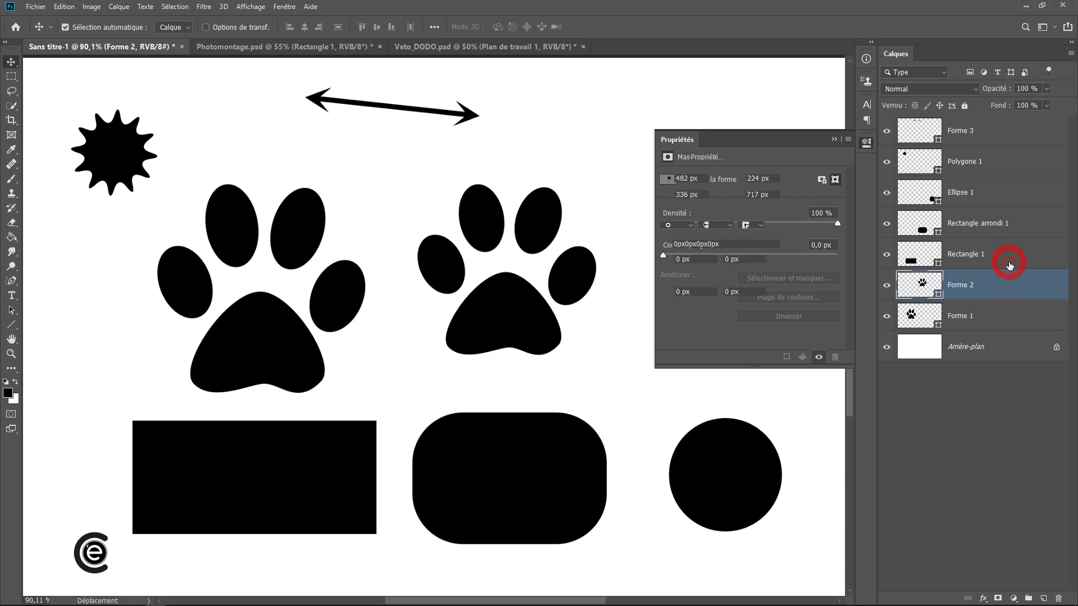
{"action": "left_click", "coordinate": [1007, 312]}
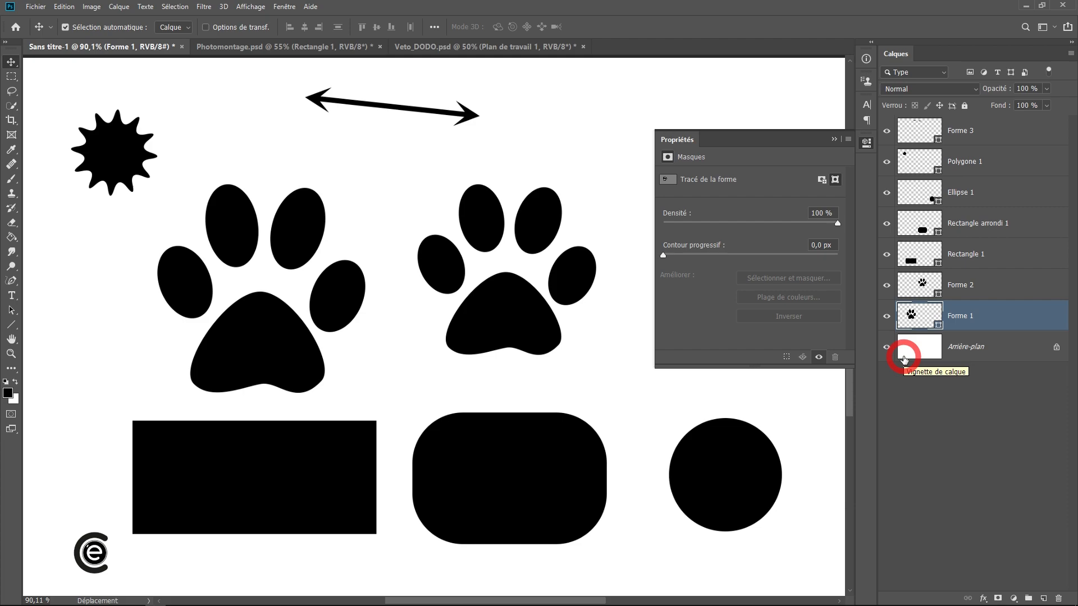
Select the rounded rectangle's layer and switch to the Path Selection tool
{"action": "left_click", "coordinate": [999, 216]}
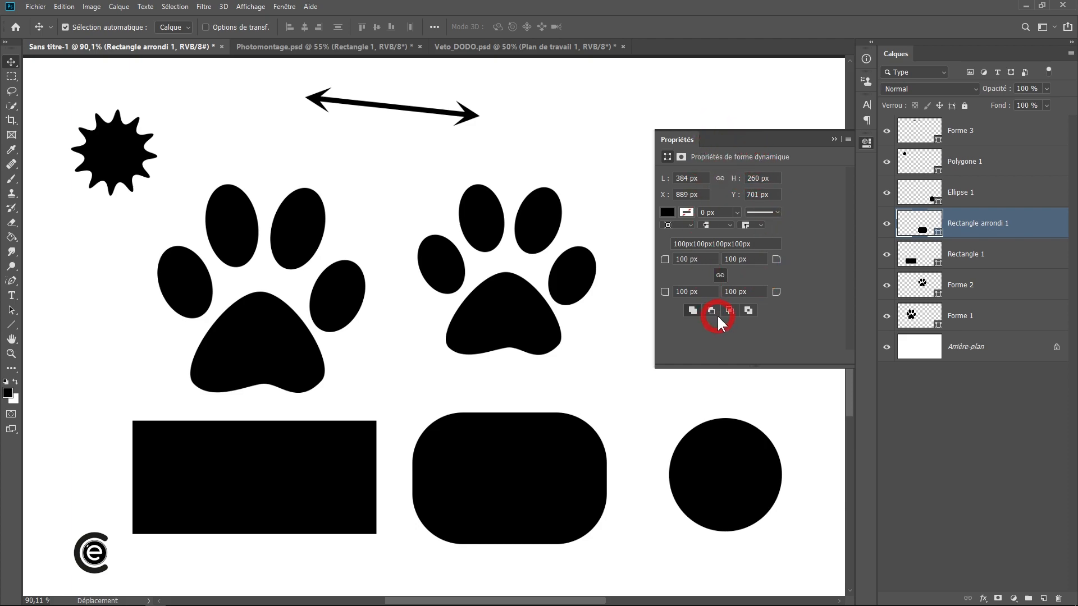
{"action": "left_click", "coordinate": [11, 311]}
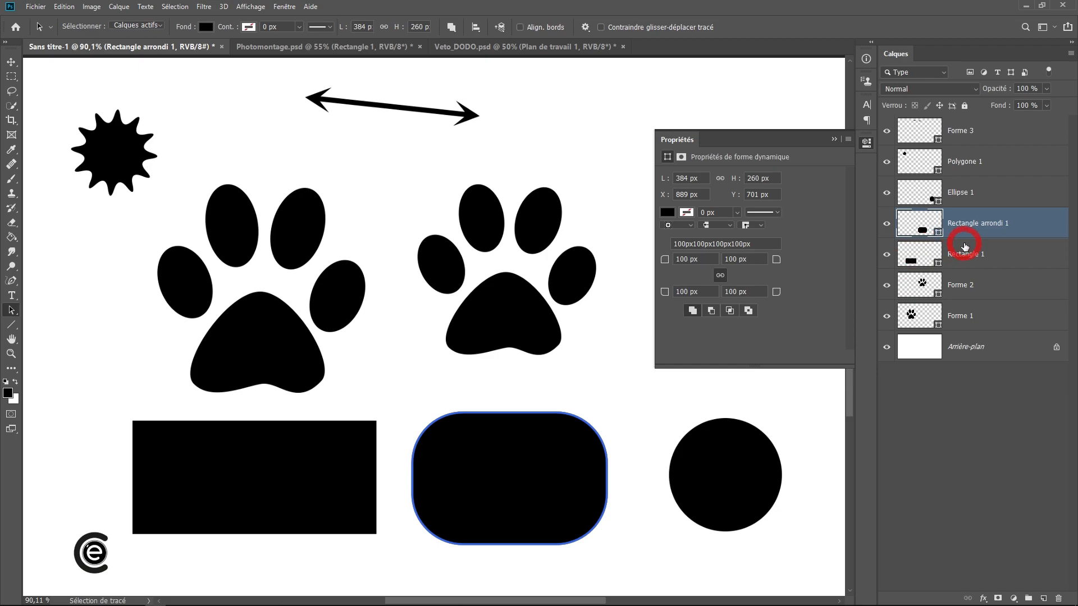
Select the larger paw print's layer for editing with the Path Selection tool and remove its fill
{"action": "left_click", "coordinate": [1008, 325]}
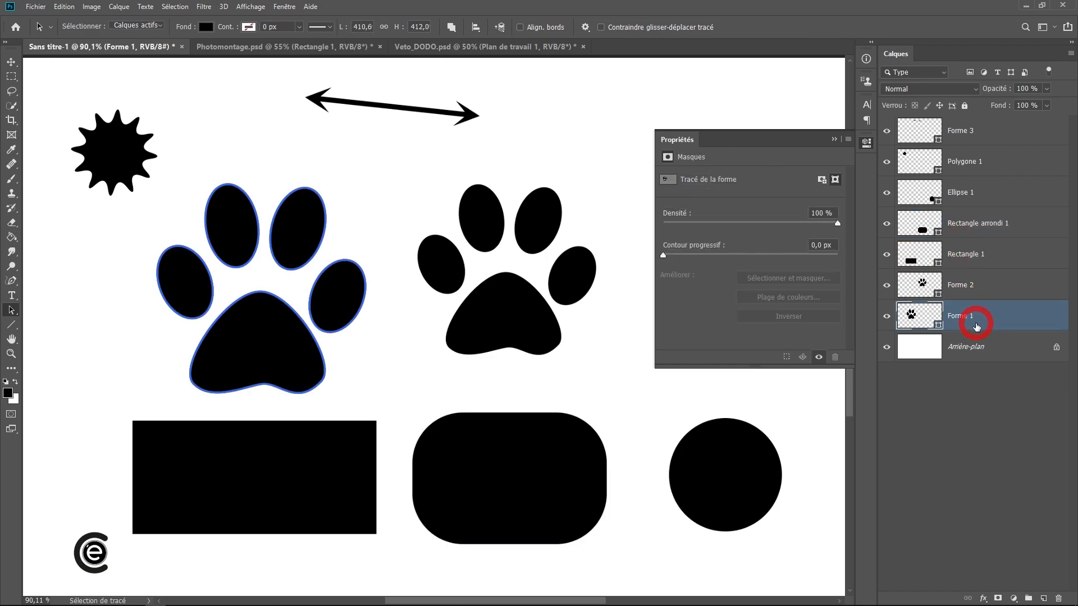
{"action": "left_click", "coordinate": [10, 313]}
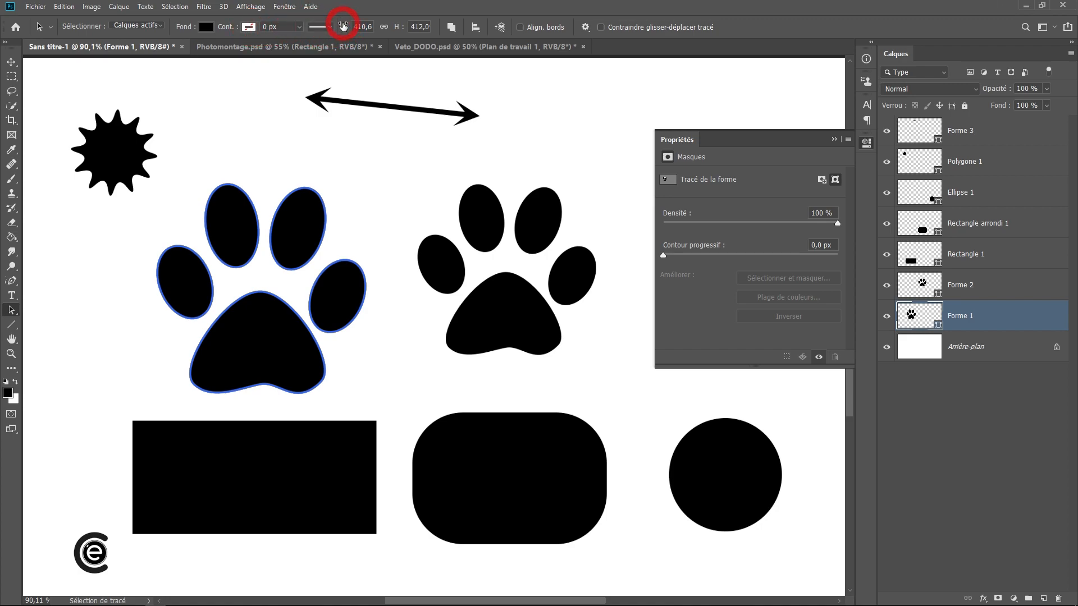
{"action": "left_click", "coordinate": [206, 26]}
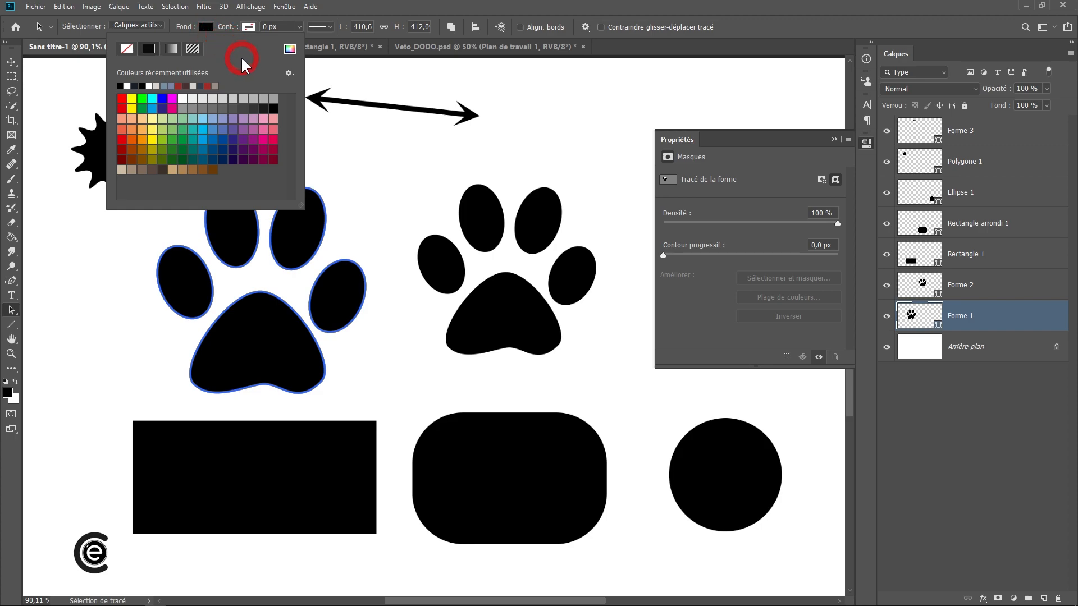
{"action": "left_click", "coordinate": [126, 50]}
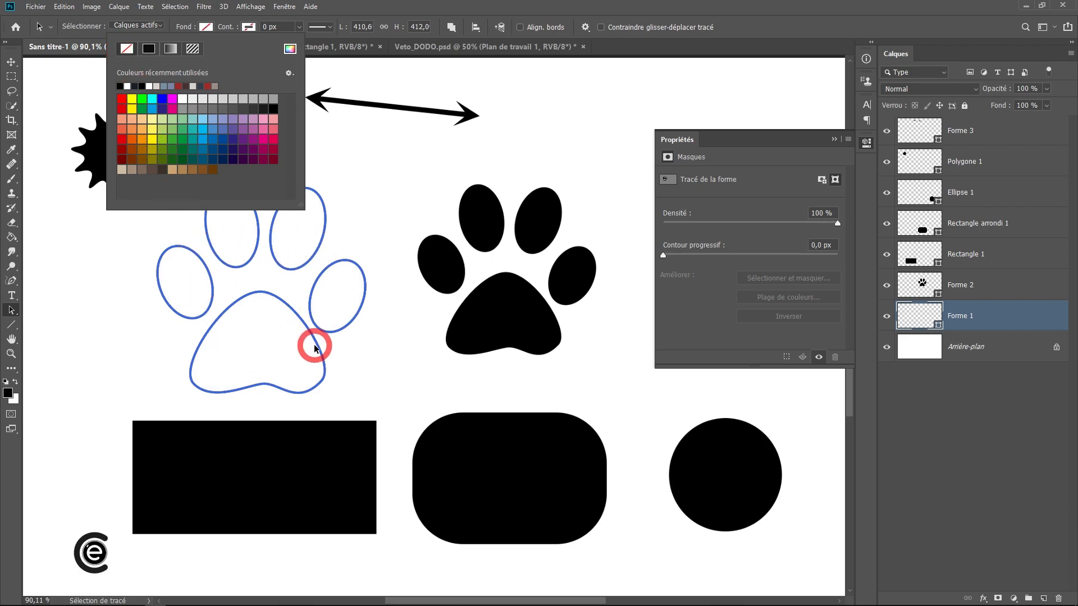
Give the larger paw print a solid fill again and try several color swatches, ending with light blue
{"action": "left_click", "coordinate": [147, 48]}
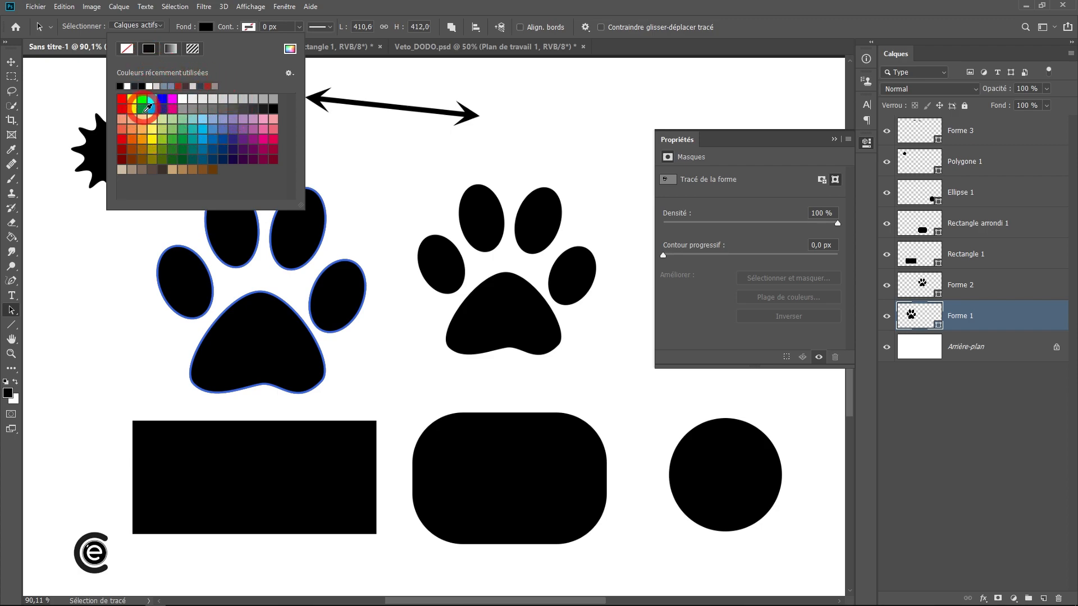
{"action": "left_click", "coordinate": [203, 129]}
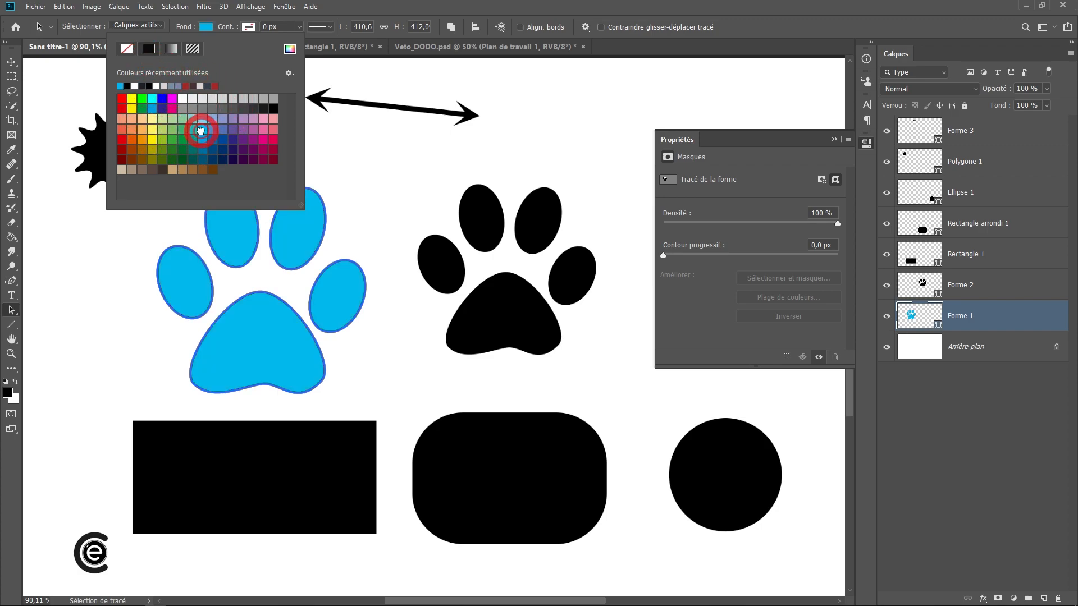
{"action": "left_click", "coordinate": [232, 137]}
{"action": "left_click", "coordinate": [265, 143]}
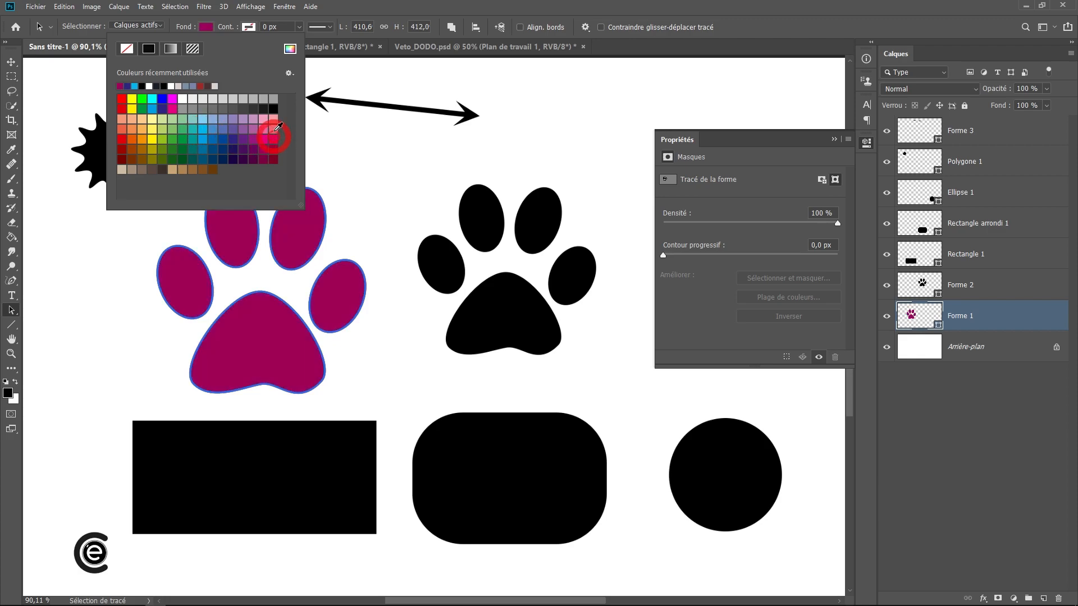
{"action": "left_click", "coordinate": [273, 129]}
{"action": "left_click", "coordinate": [265, 115]}
{"action": "left_click", "coordinate": [265, 119]}
{"action": "left_click", "coordinate": [203, 128]}
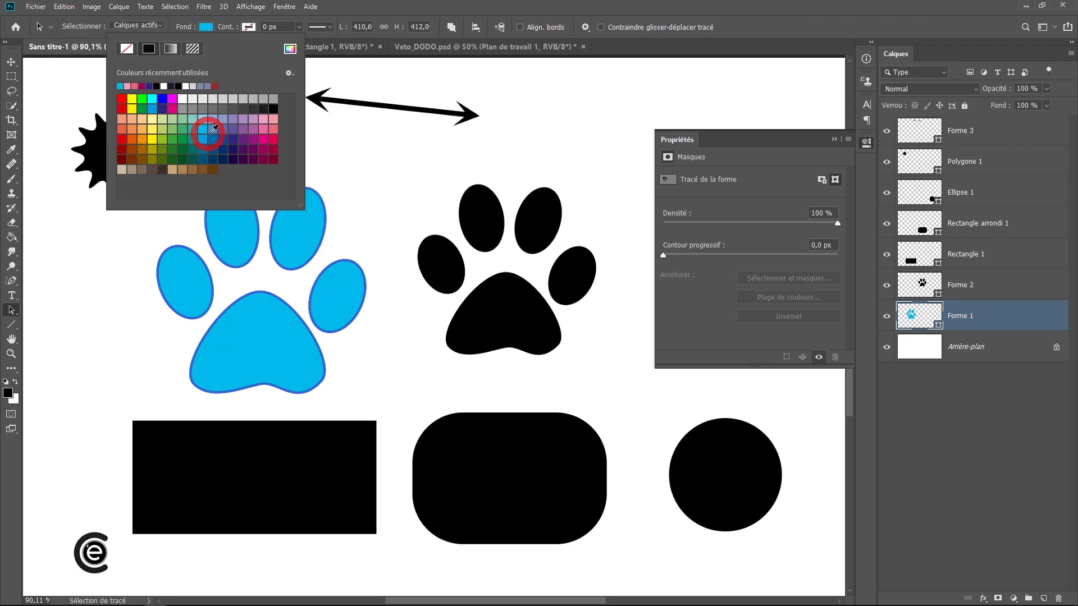
Set the larger paw print's solid fill to the custom bright green 8adc2a in the color picker
{"action": "left_click", "coordinate": [290, 51]}
{"action": "left_click_drag", "start_coordinate": [527, 224], "coordinate": [549, 110]}
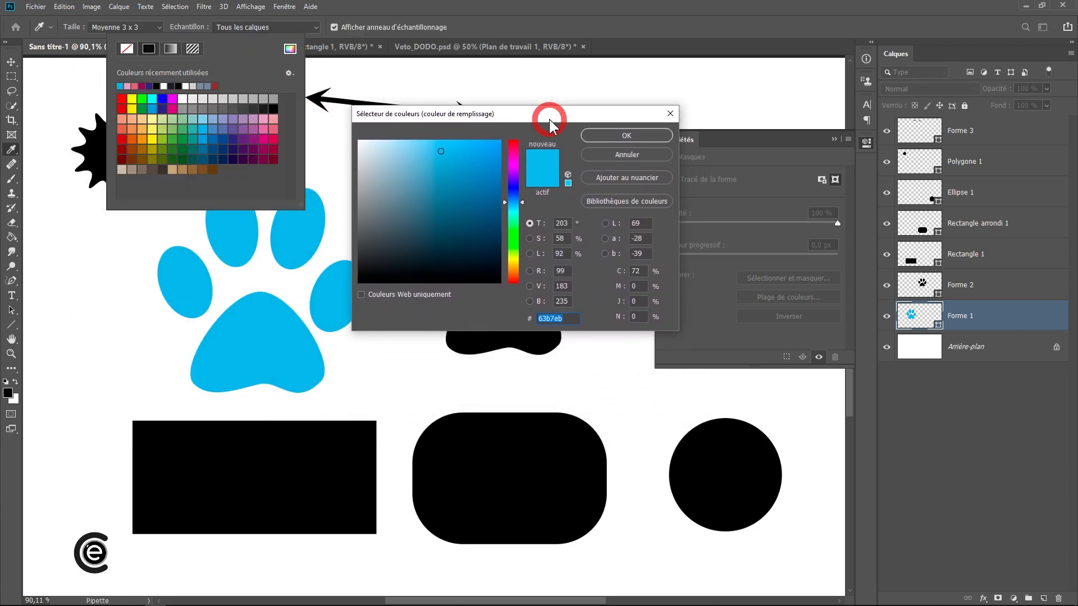
{"action": "left_click_drag", "start_coordinate": [511, 193], "coordinate": [512, 238]}
{"action": "left_click_drag", "start_coordinate": [477, 196], "coordinate": [474, 149]}
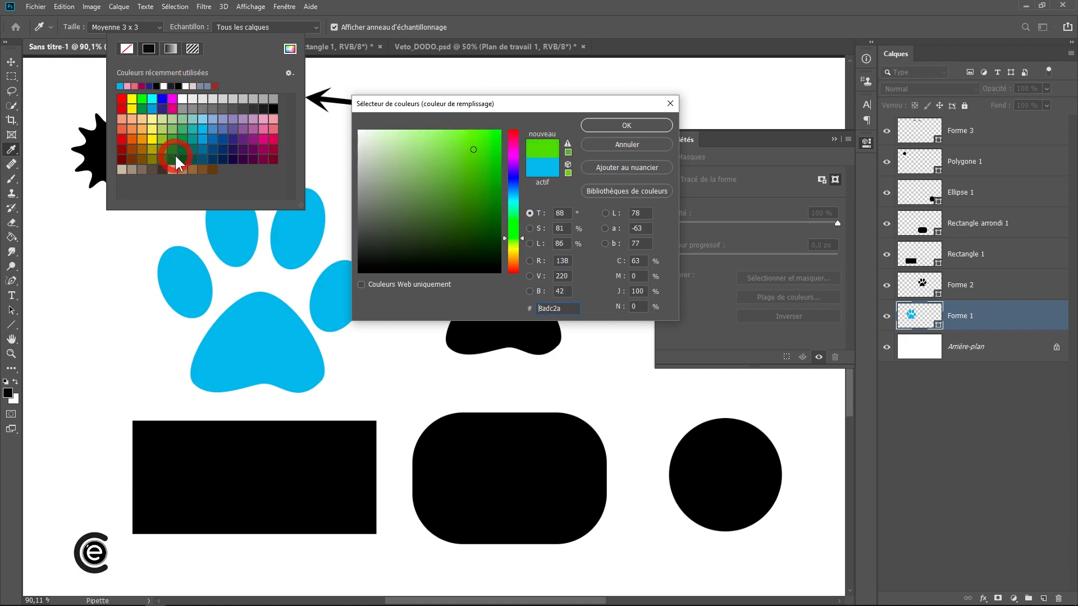
{"action": "left_click", "coordinate": [645, 125]}
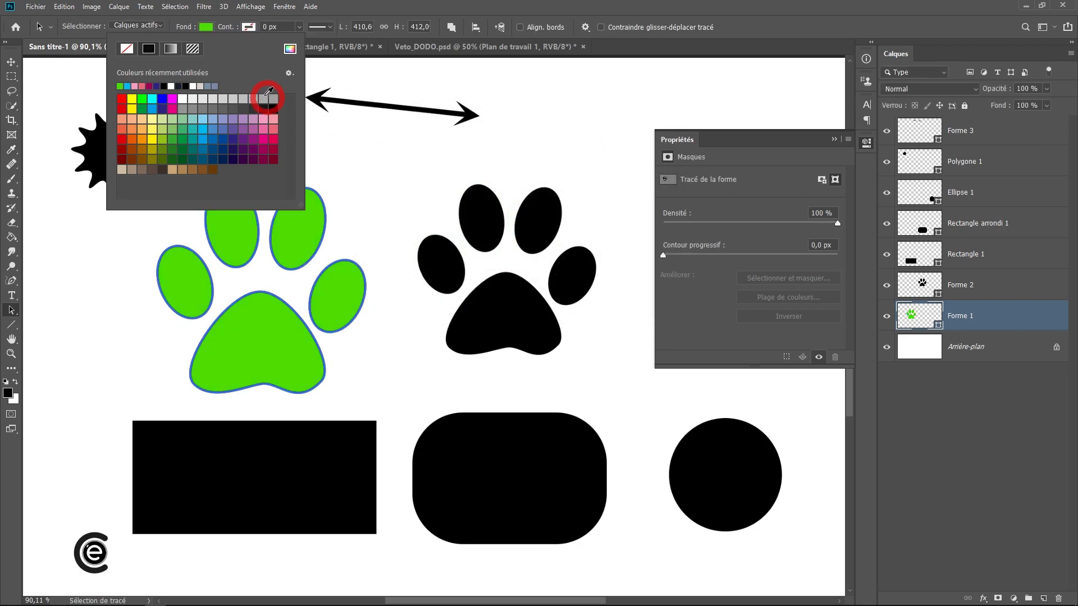
Fill the larger paw print with the orange-yellow-orange gradient preset and look through the gradient preset options
{"action": "left_click", "coordinate": [169, 50]}
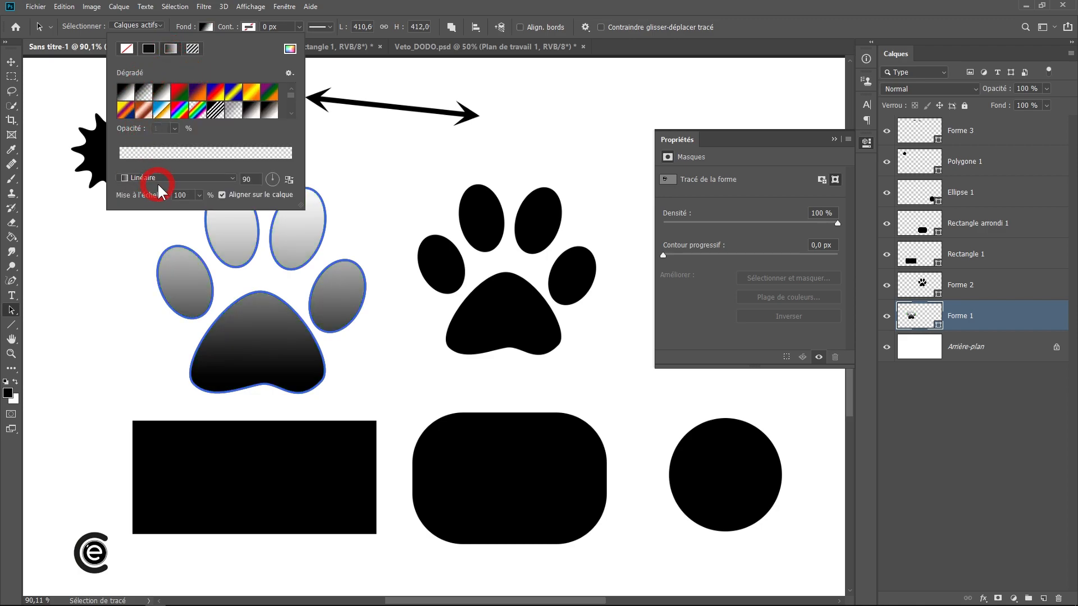
{"action": "left_click", "coordinate": [251, 92]}
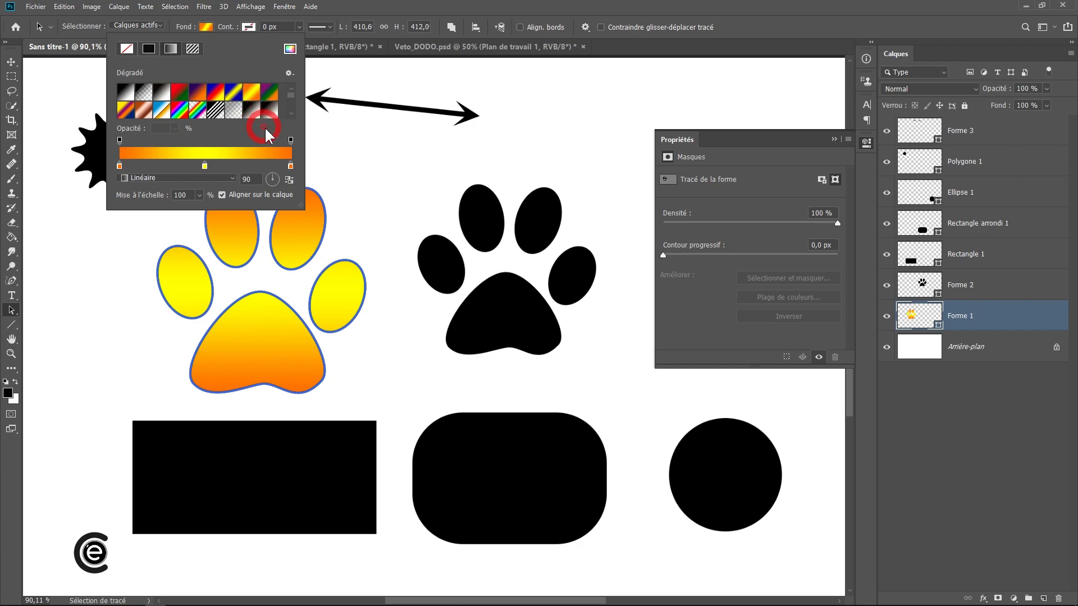
{"action": "mouse_move", "coordinate": [290, 95]}
{"action": "left_mouse_down"}
{"action": "mouse_move", "coordinate": [291, 107]}
{"action": "mouse_move", "coordinate": [291, 92]}
{"action": "left_mouse_up"}
{"action": "left_click", "coordinate": [288, 73]}
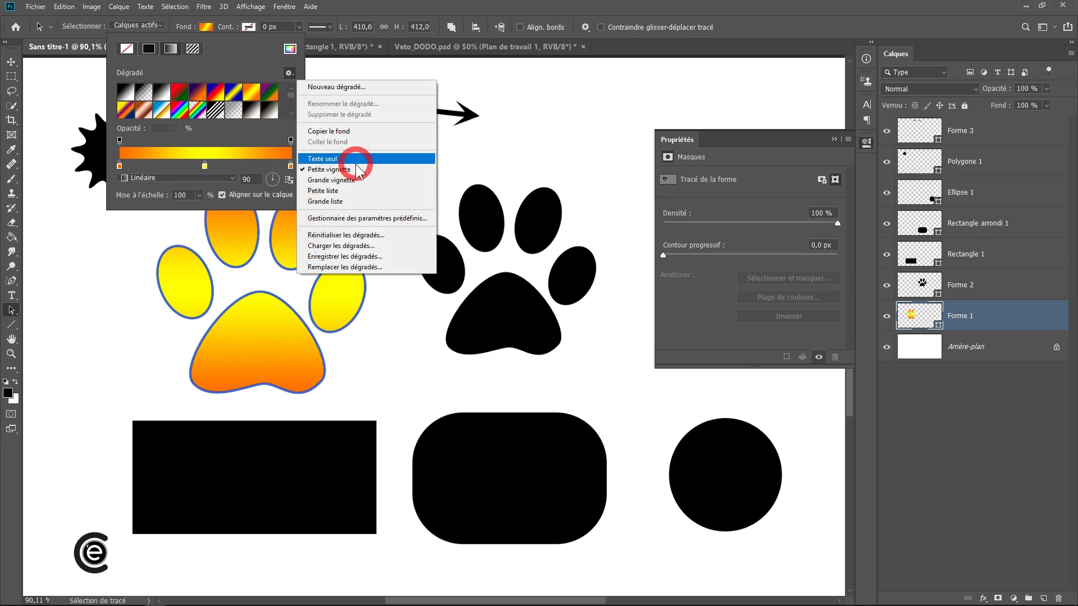
{"action": "left_click", "coordinate": [397, 255]}
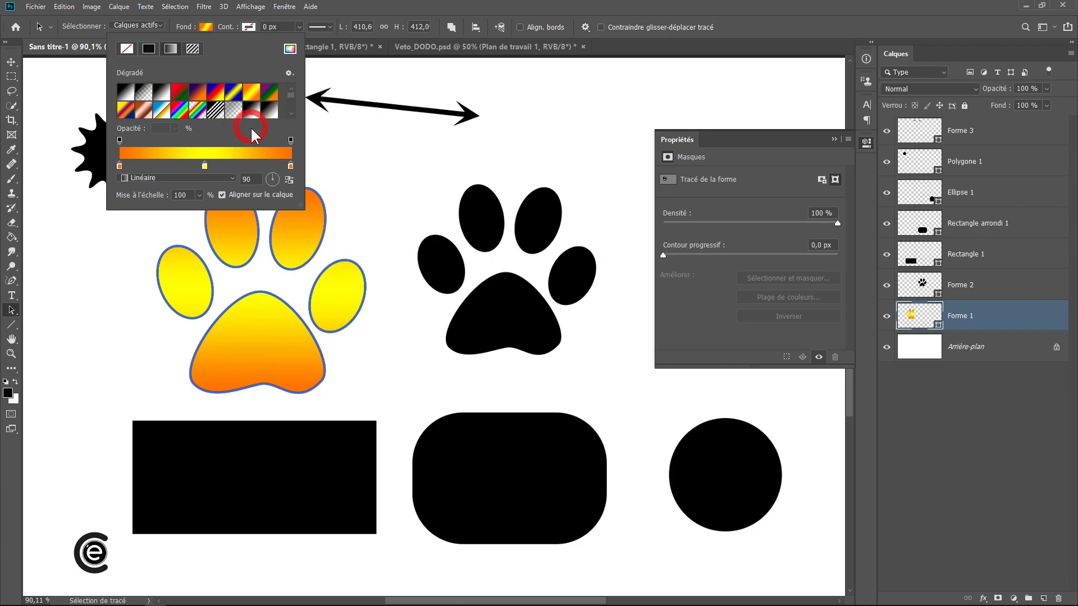